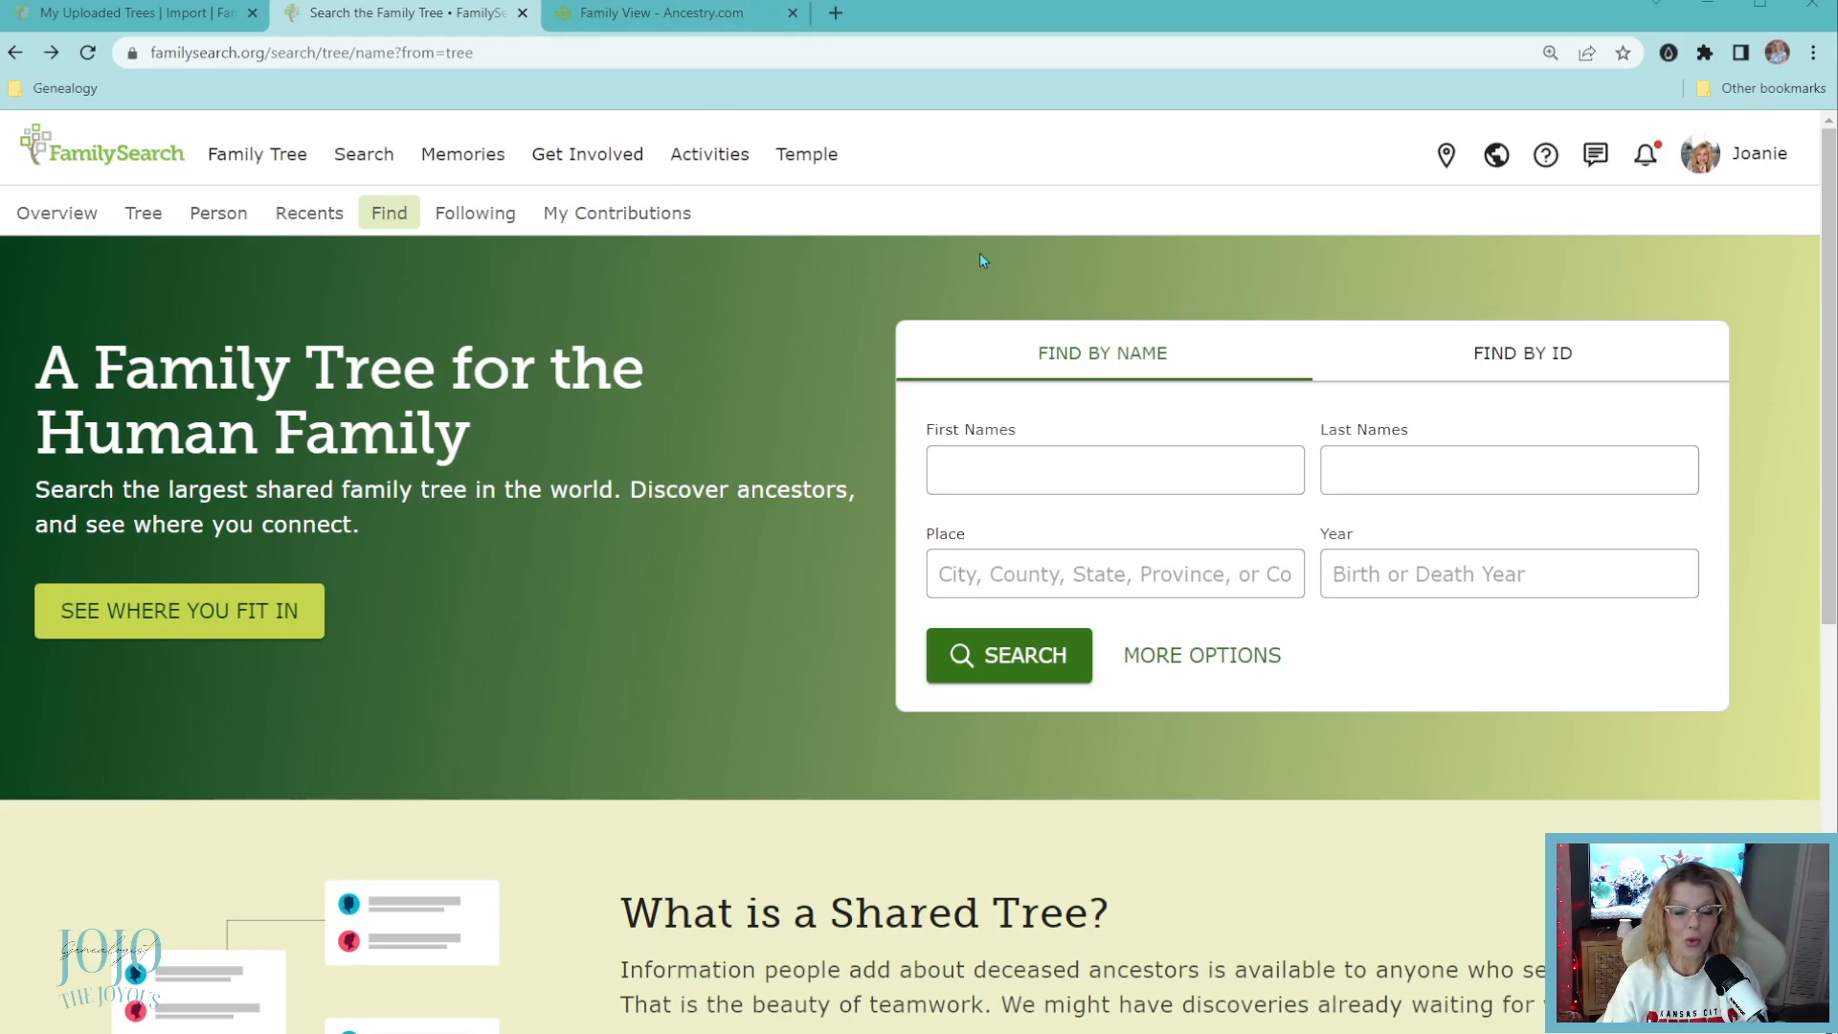
# Open the FamilySearch Solutions Gallery from the Find page of the Family Tree.
pyautogui.scroll(-3, 979, 258)
pyautogui.moveTo(1825, 288); pyautogui.dragTo(1828, 555)
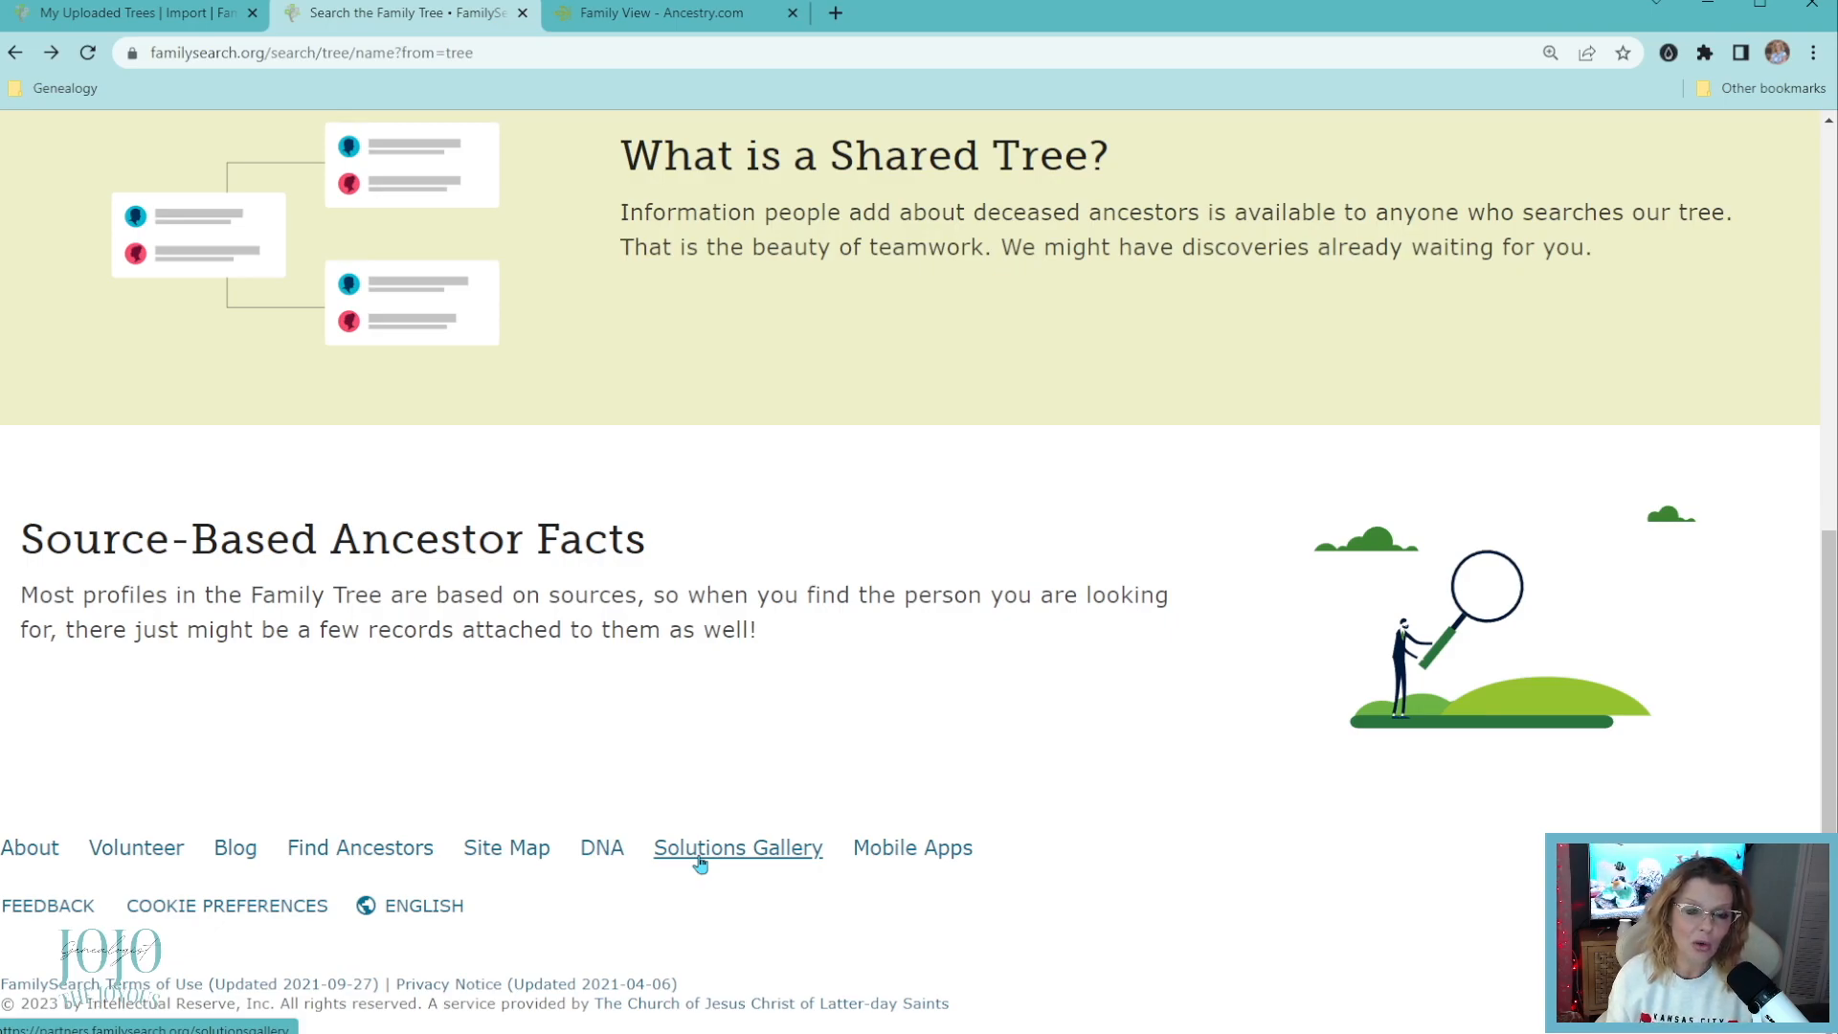
pyautogui.click(761, 868)
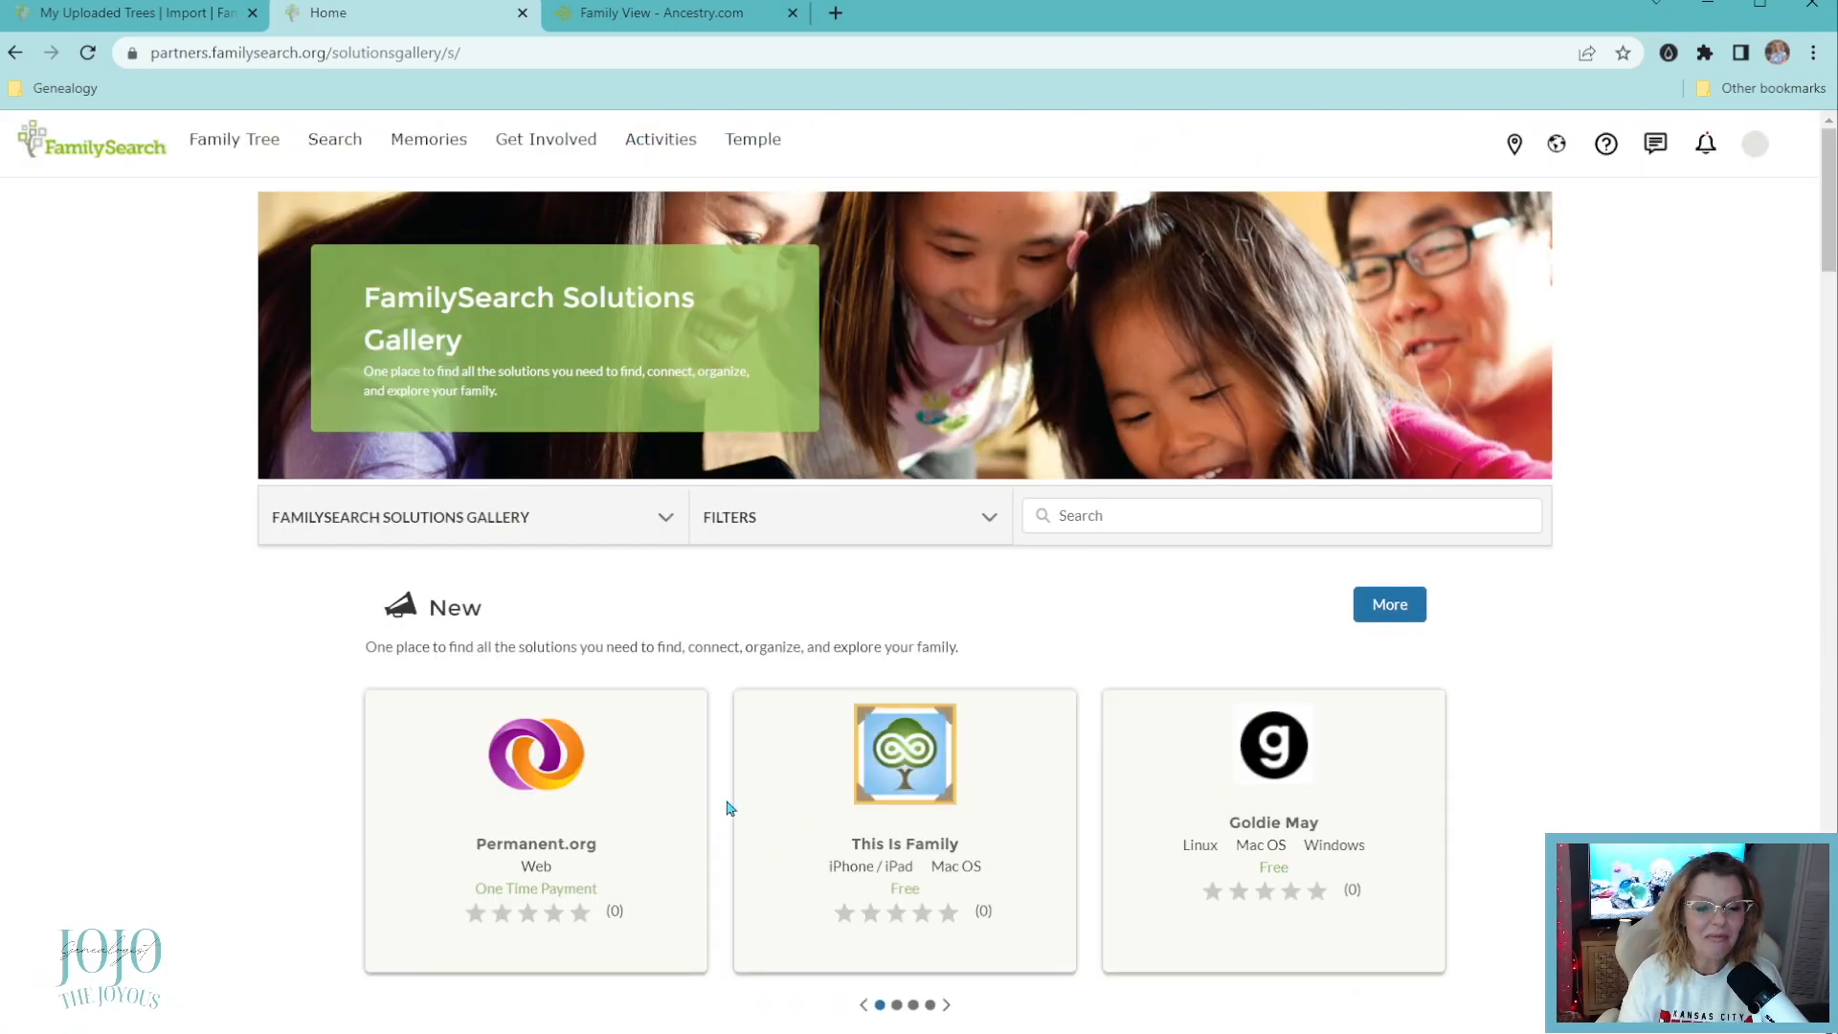
# Open the full list of Family Tree Management solutions in the Solutions Gallery.
pyautogui.scroll(-6, 1116, 734)
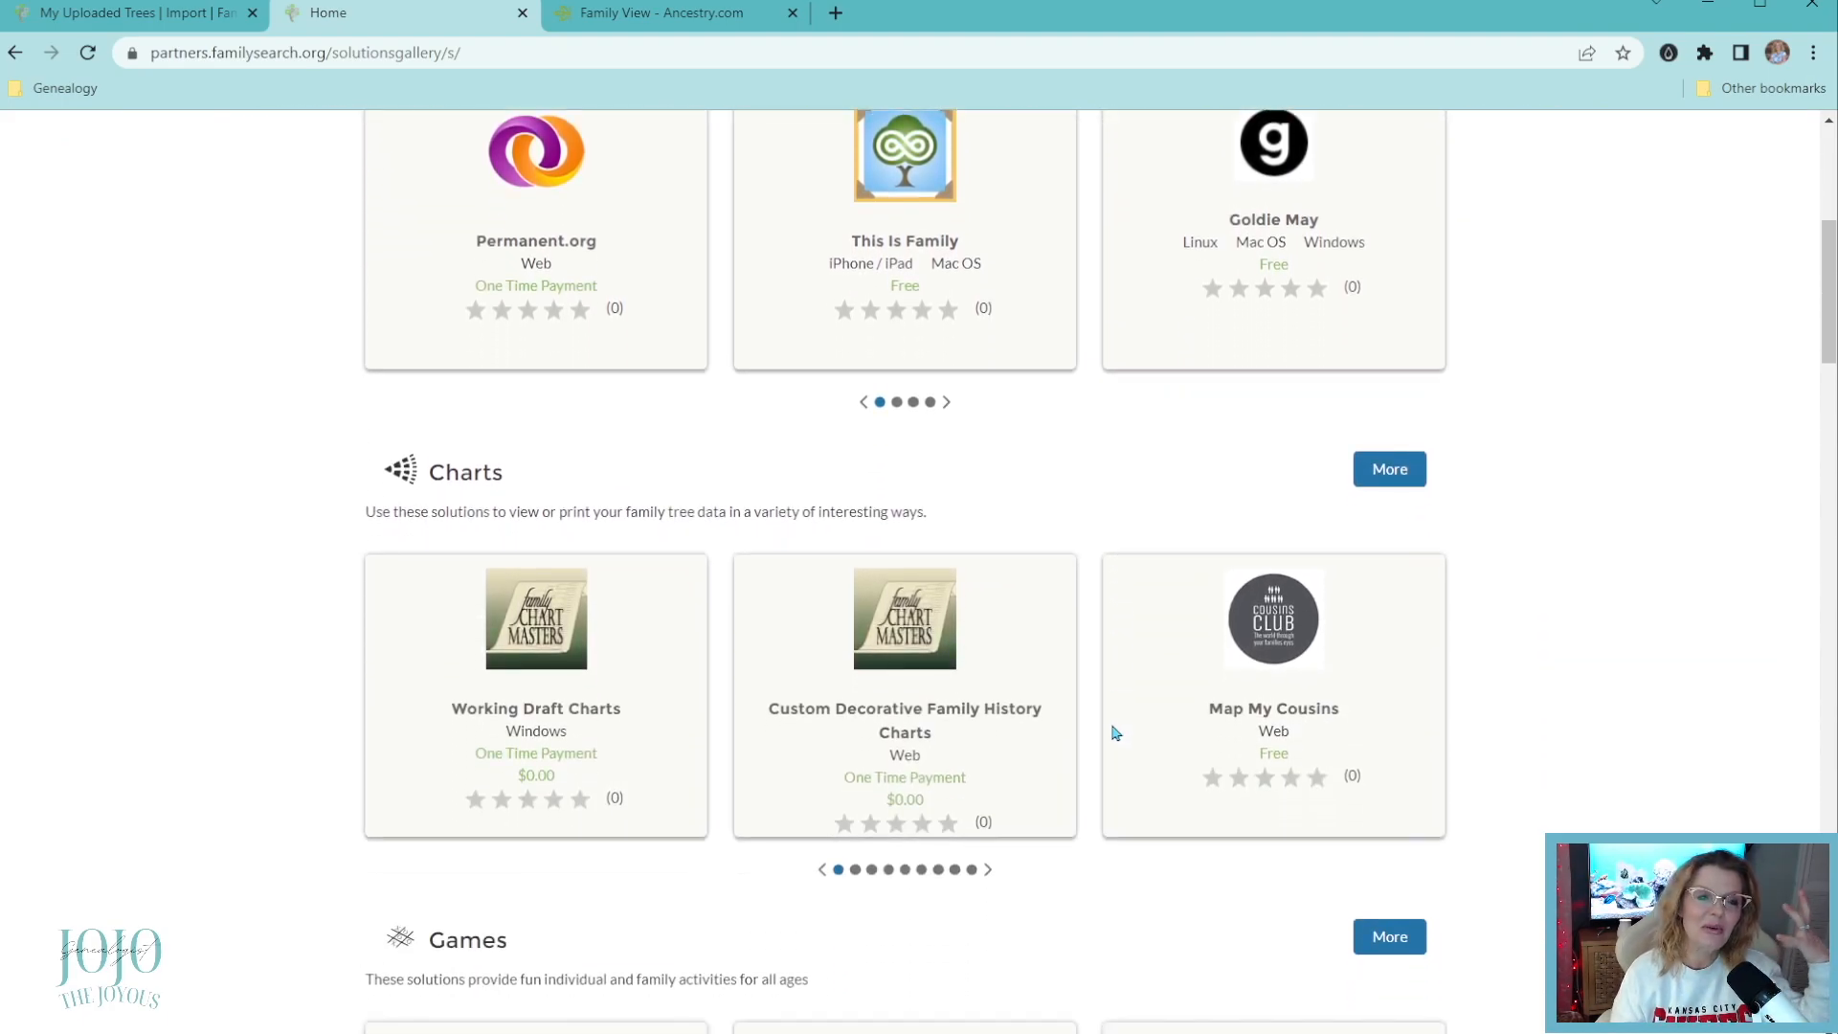
pyautogui.scroll(-3, 1116, 734)
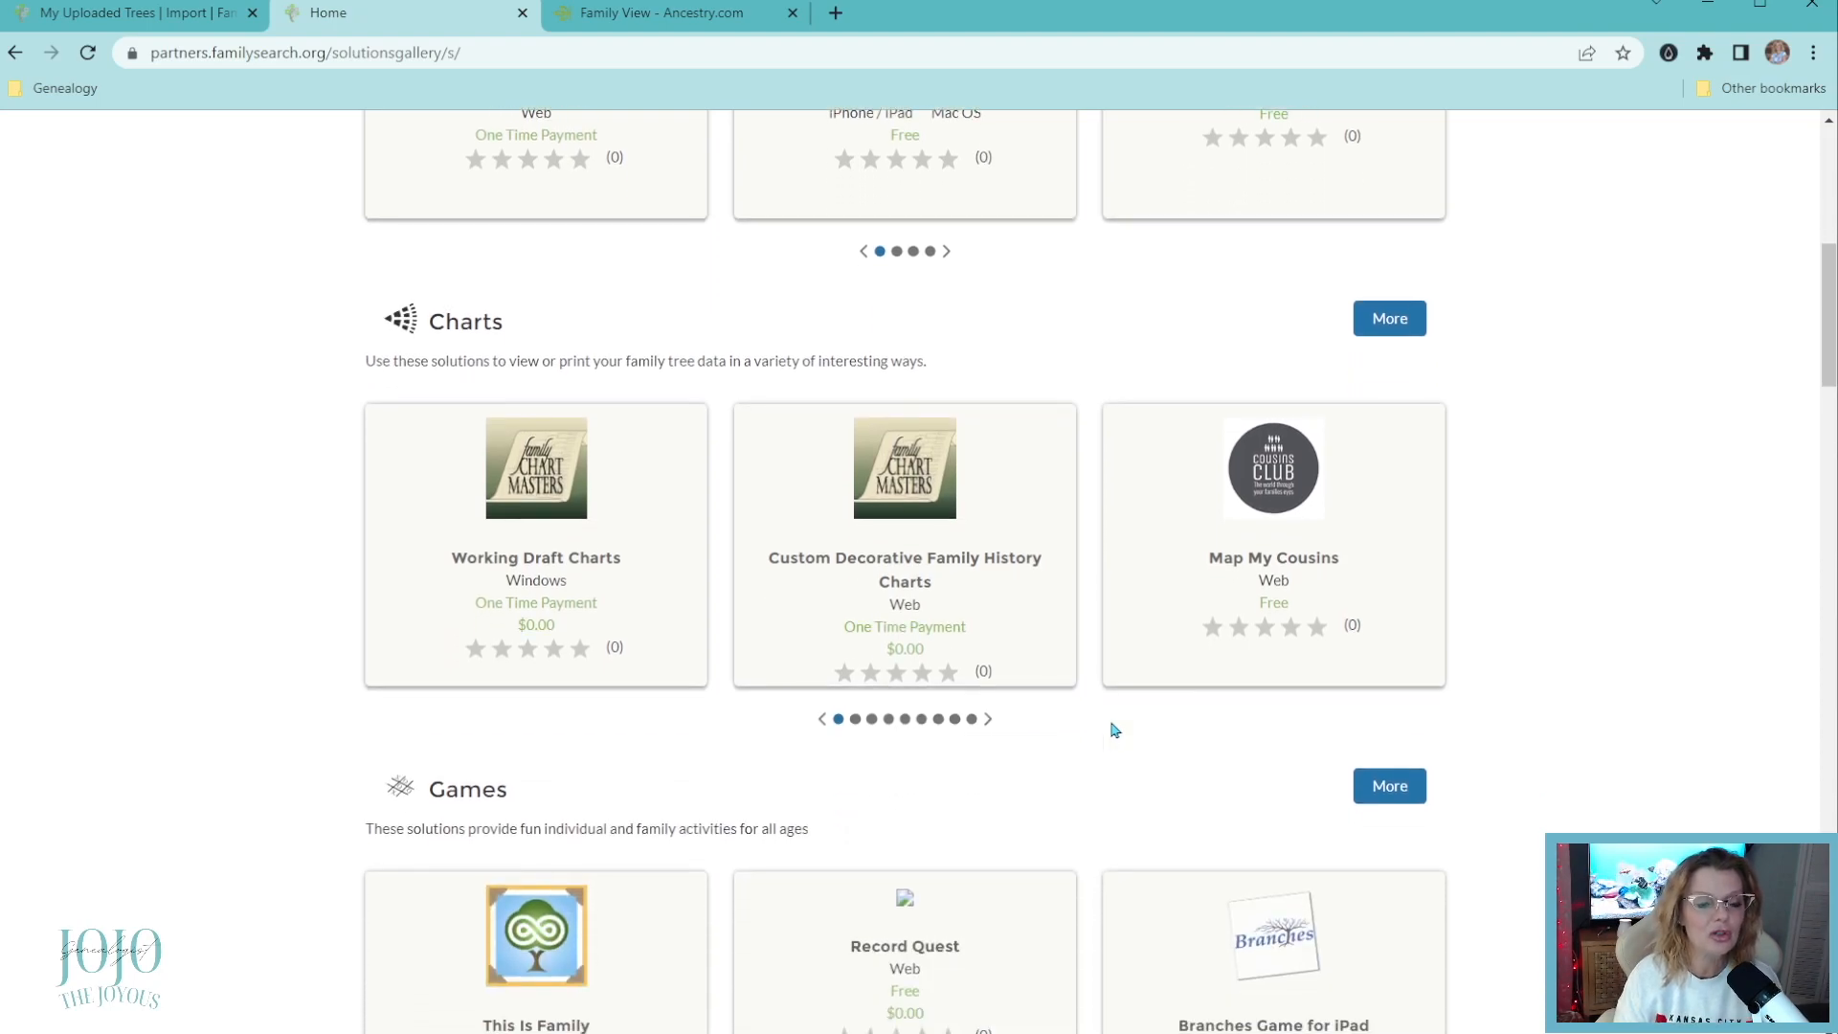
pyautogui.scroll(-5, 1113, 730)
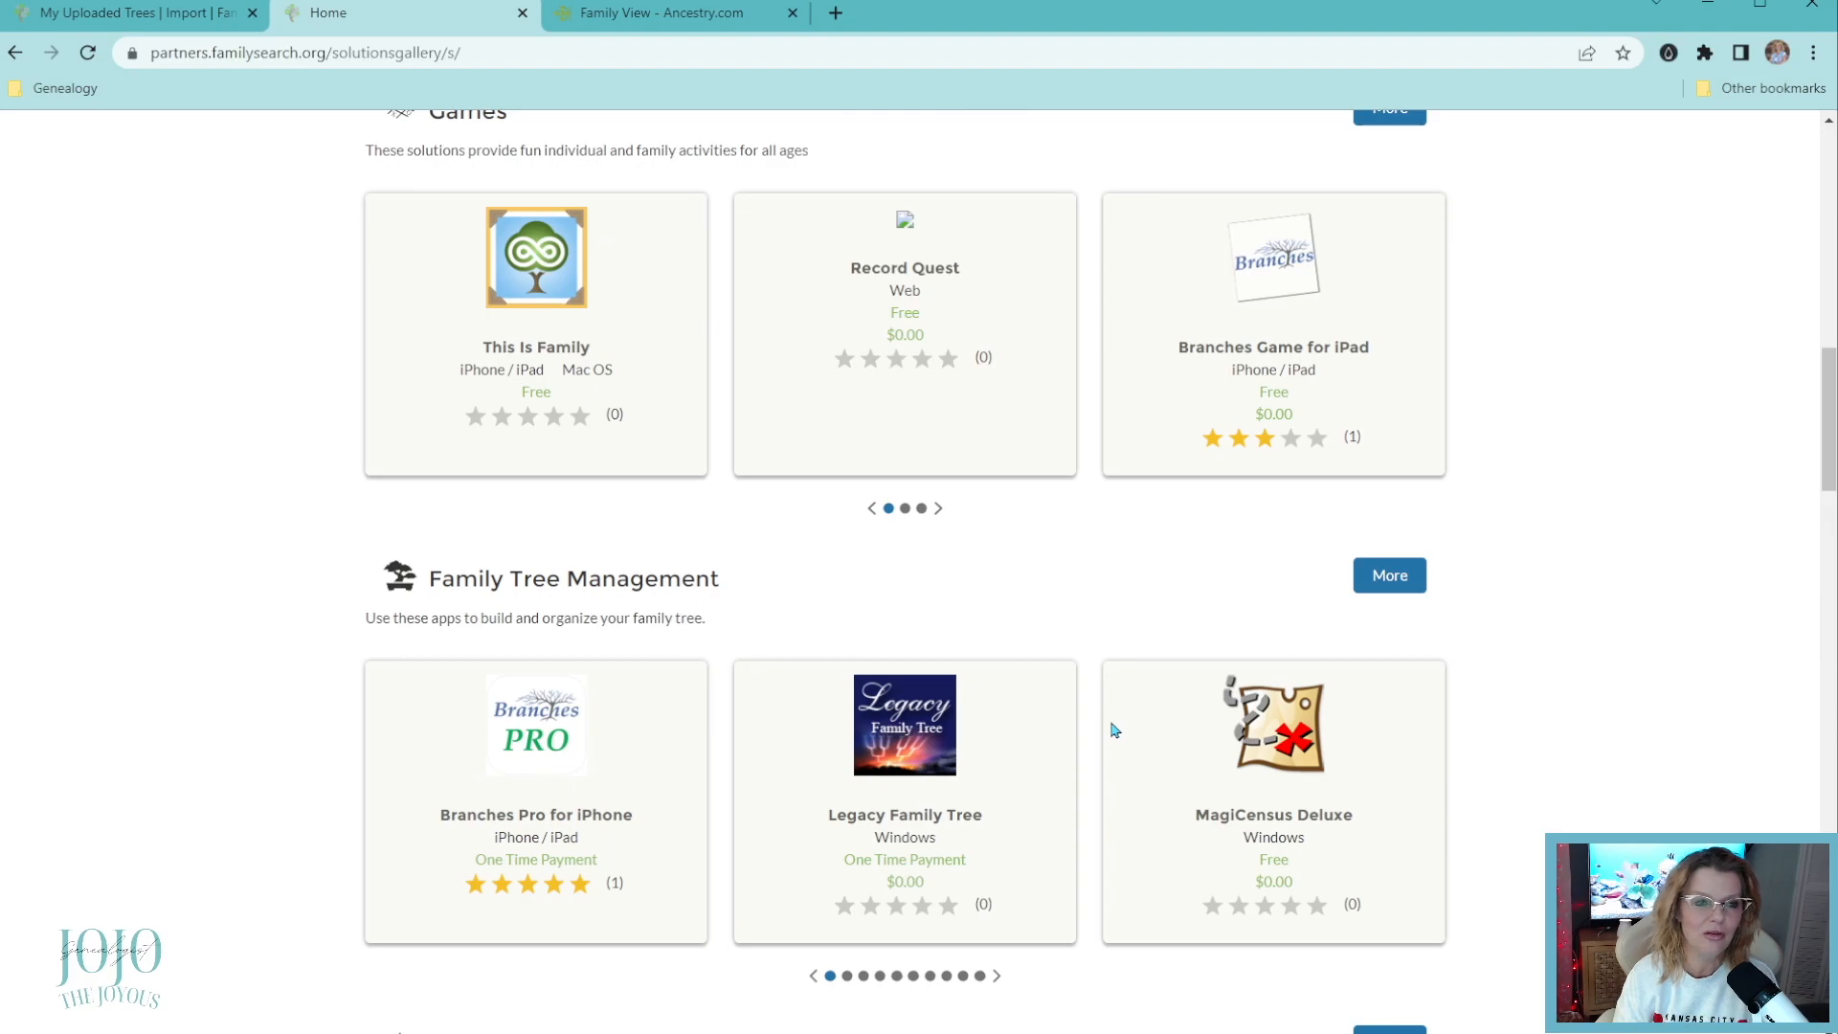
pyautogui.scroll(-4, 1113, 730)
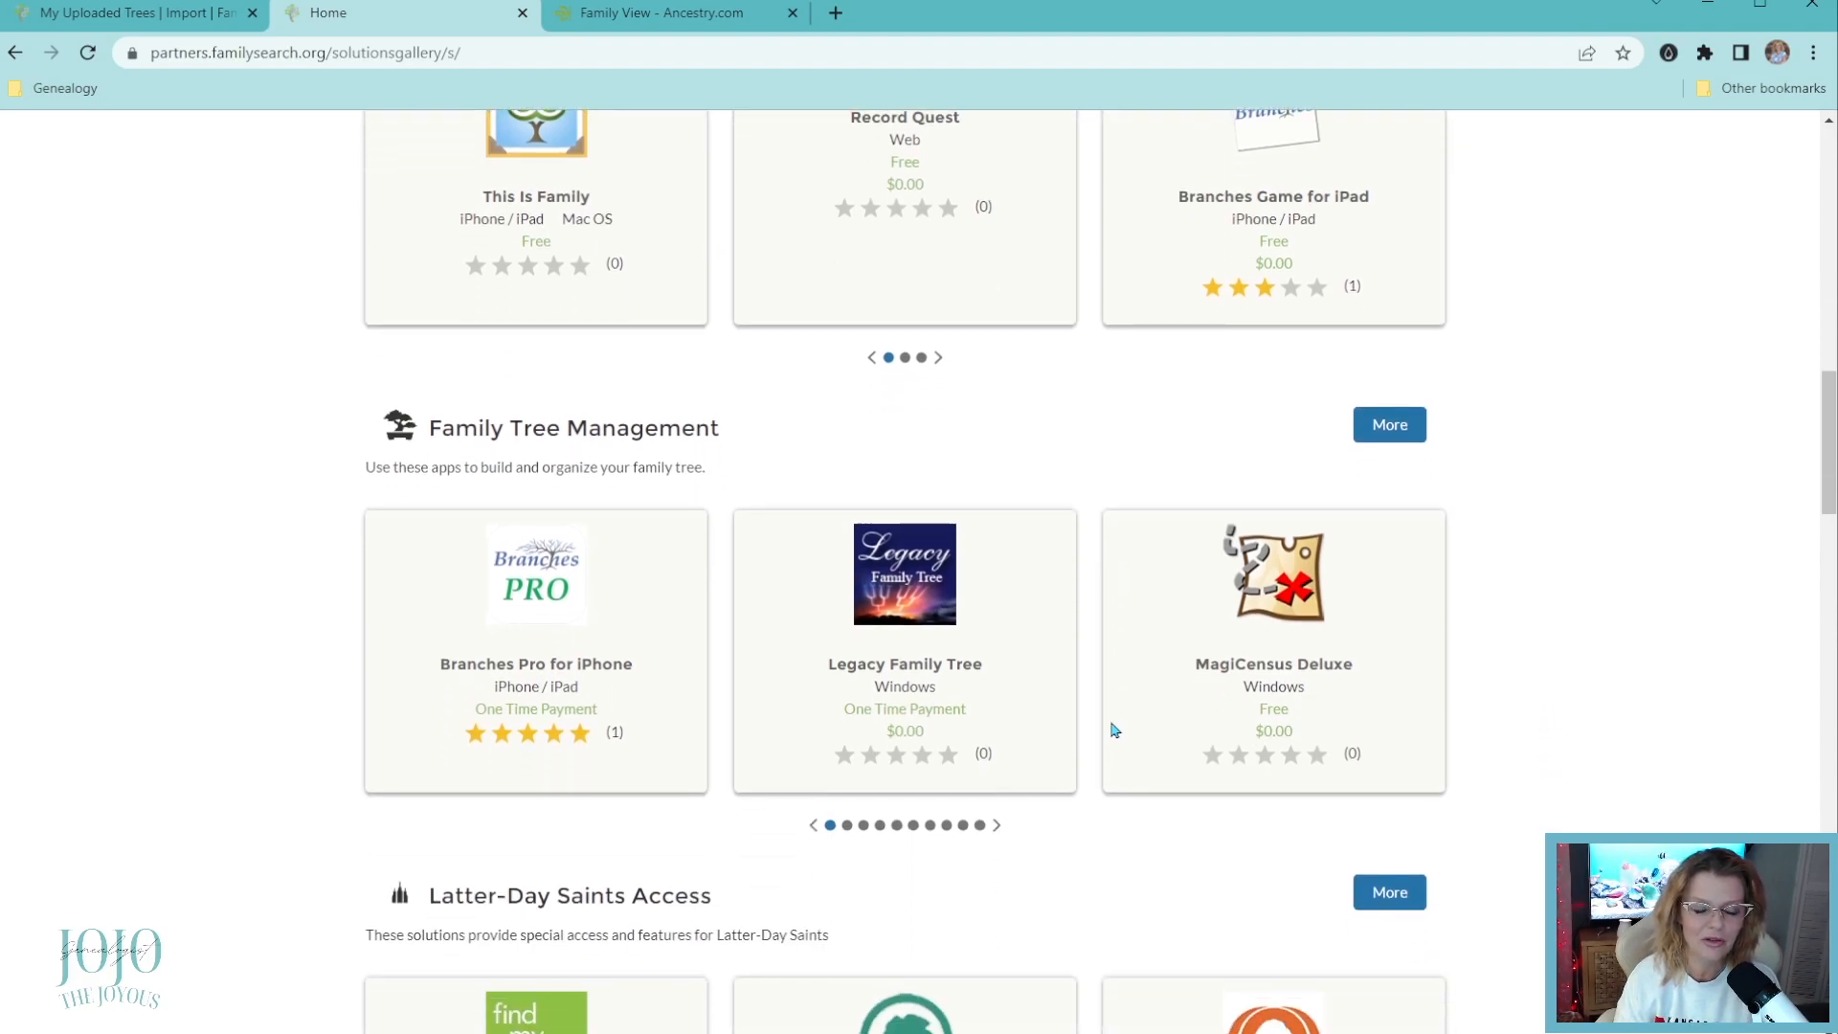
pyautogui.scroll(2, 1113, 731)
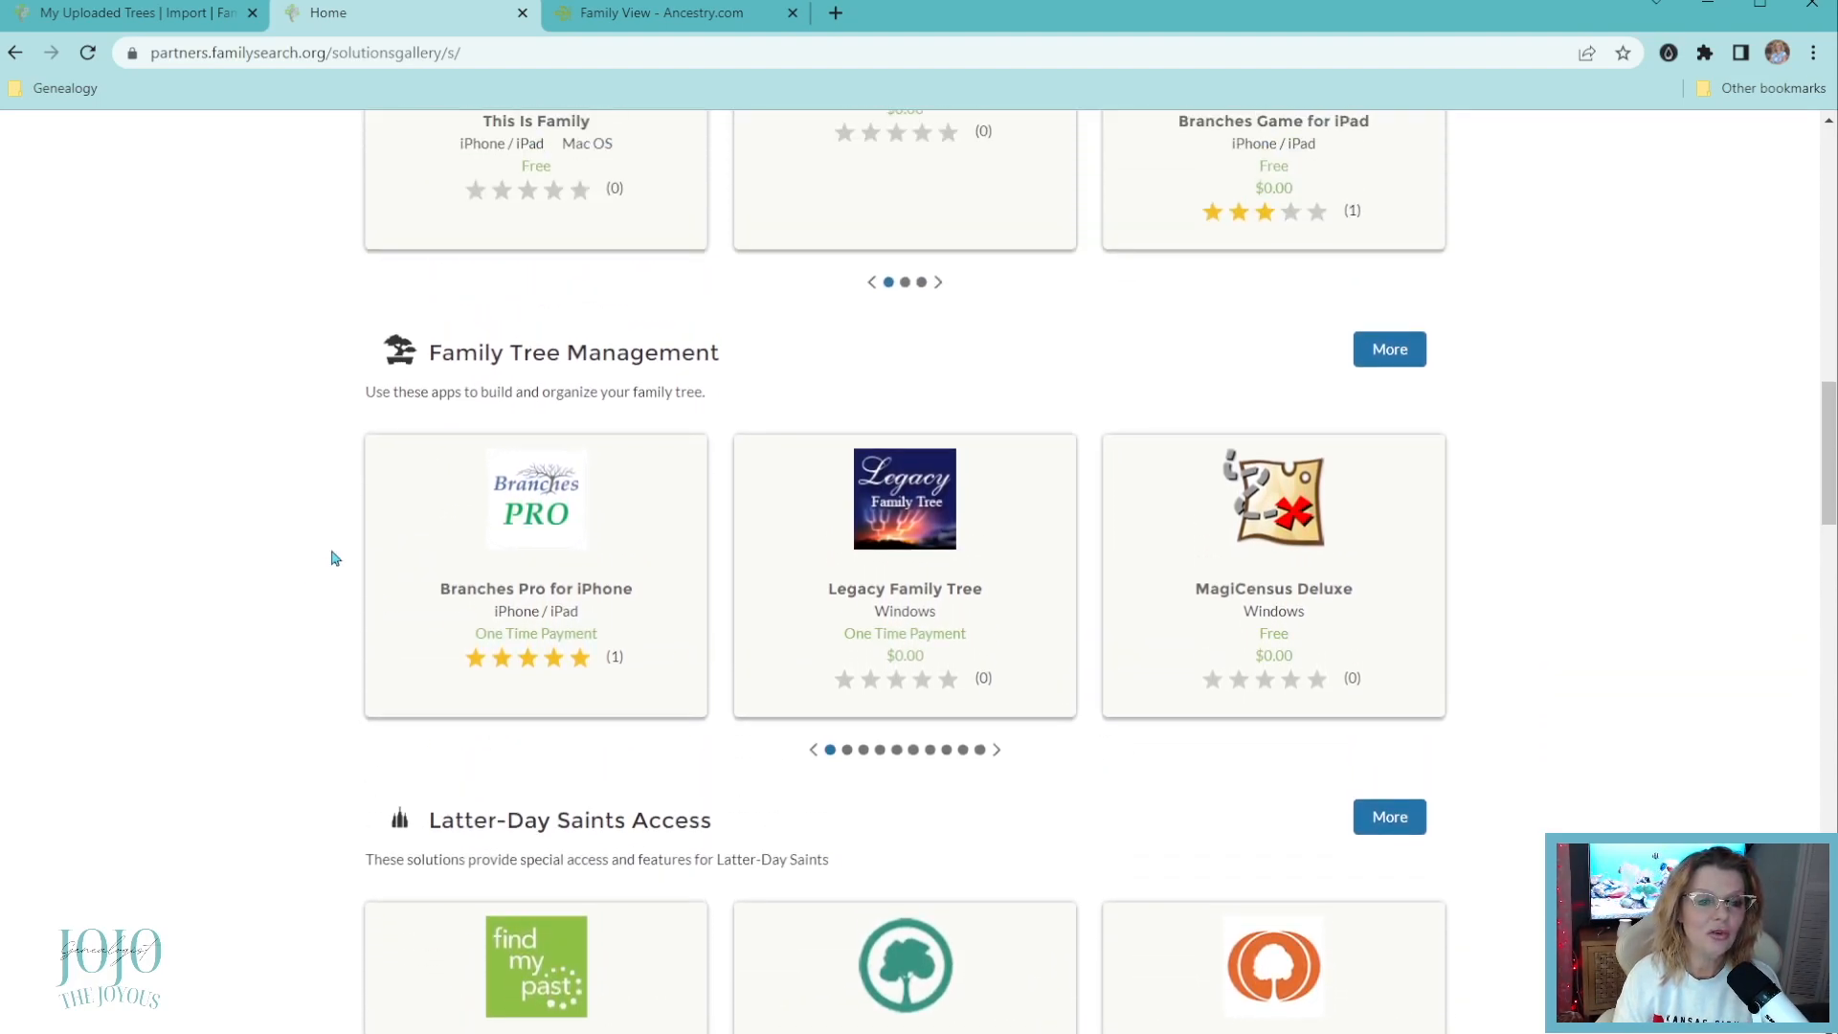
pyautogui.click(1424, 356)
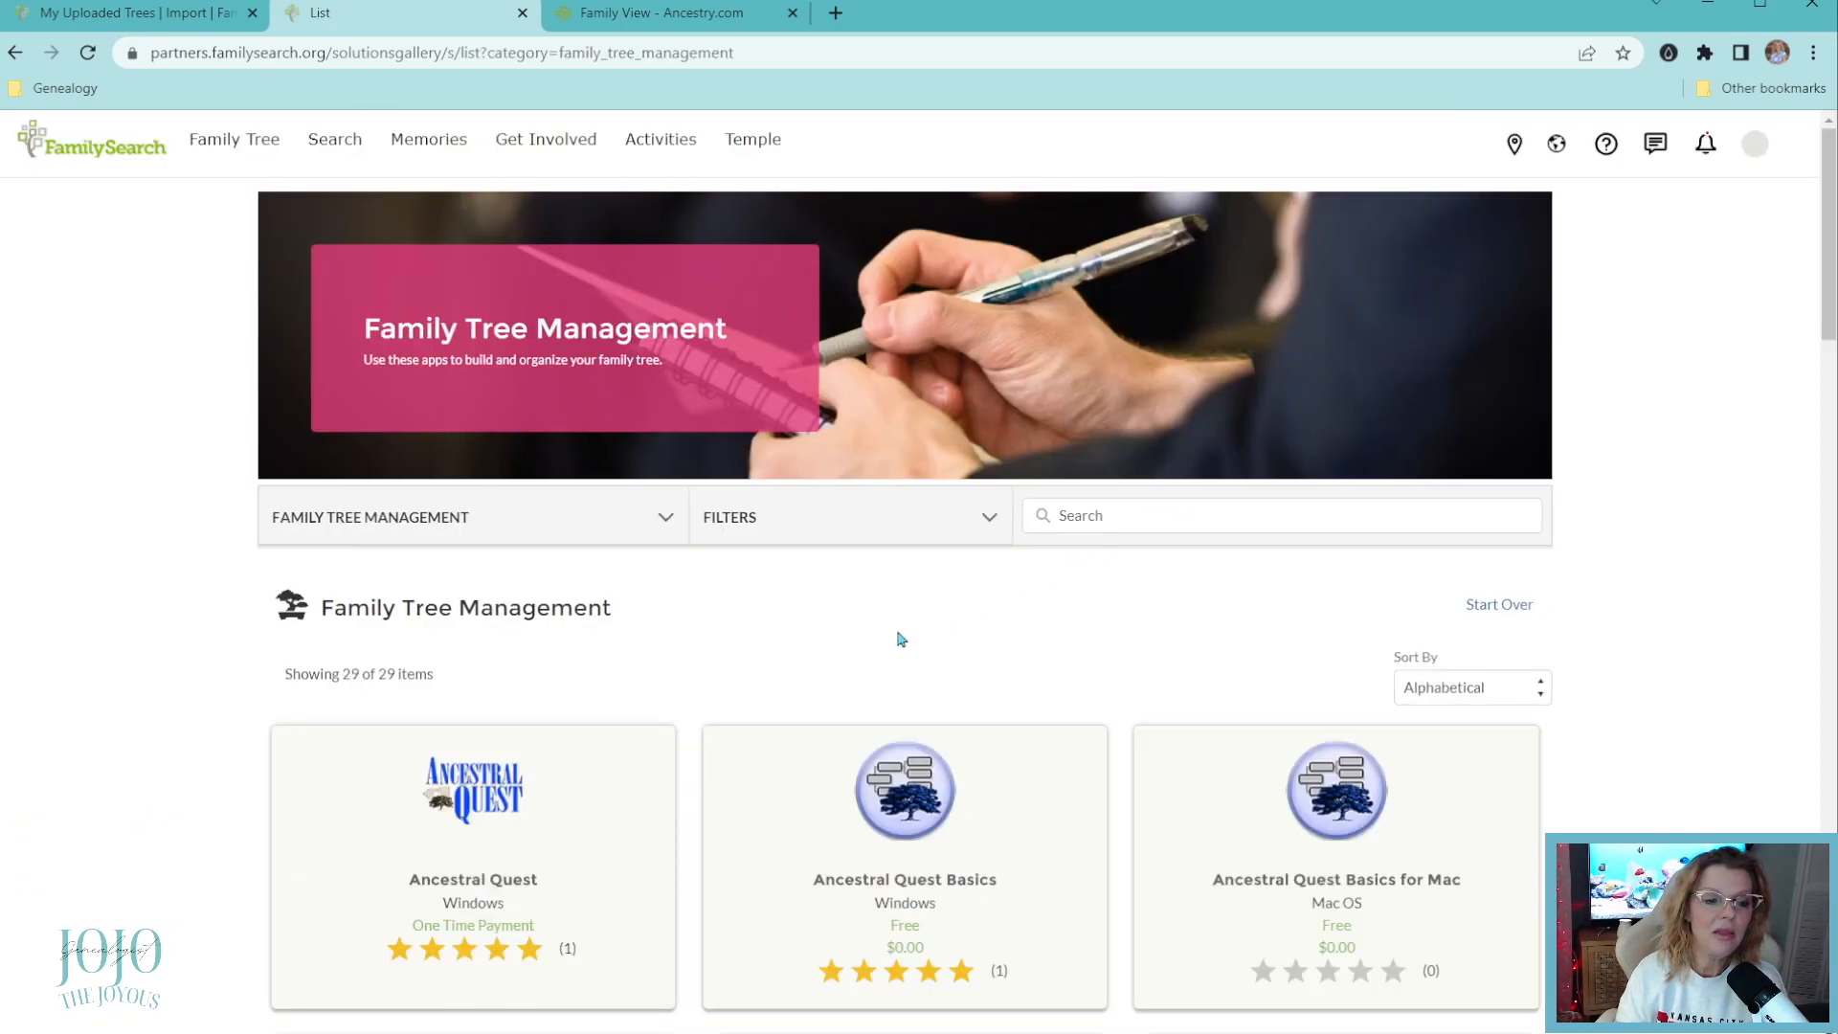
# Examine the Family Tree Management apps, comparing their supported platforms, pricing and ratings.
pyautogui.scroll(-1, 899, 636)
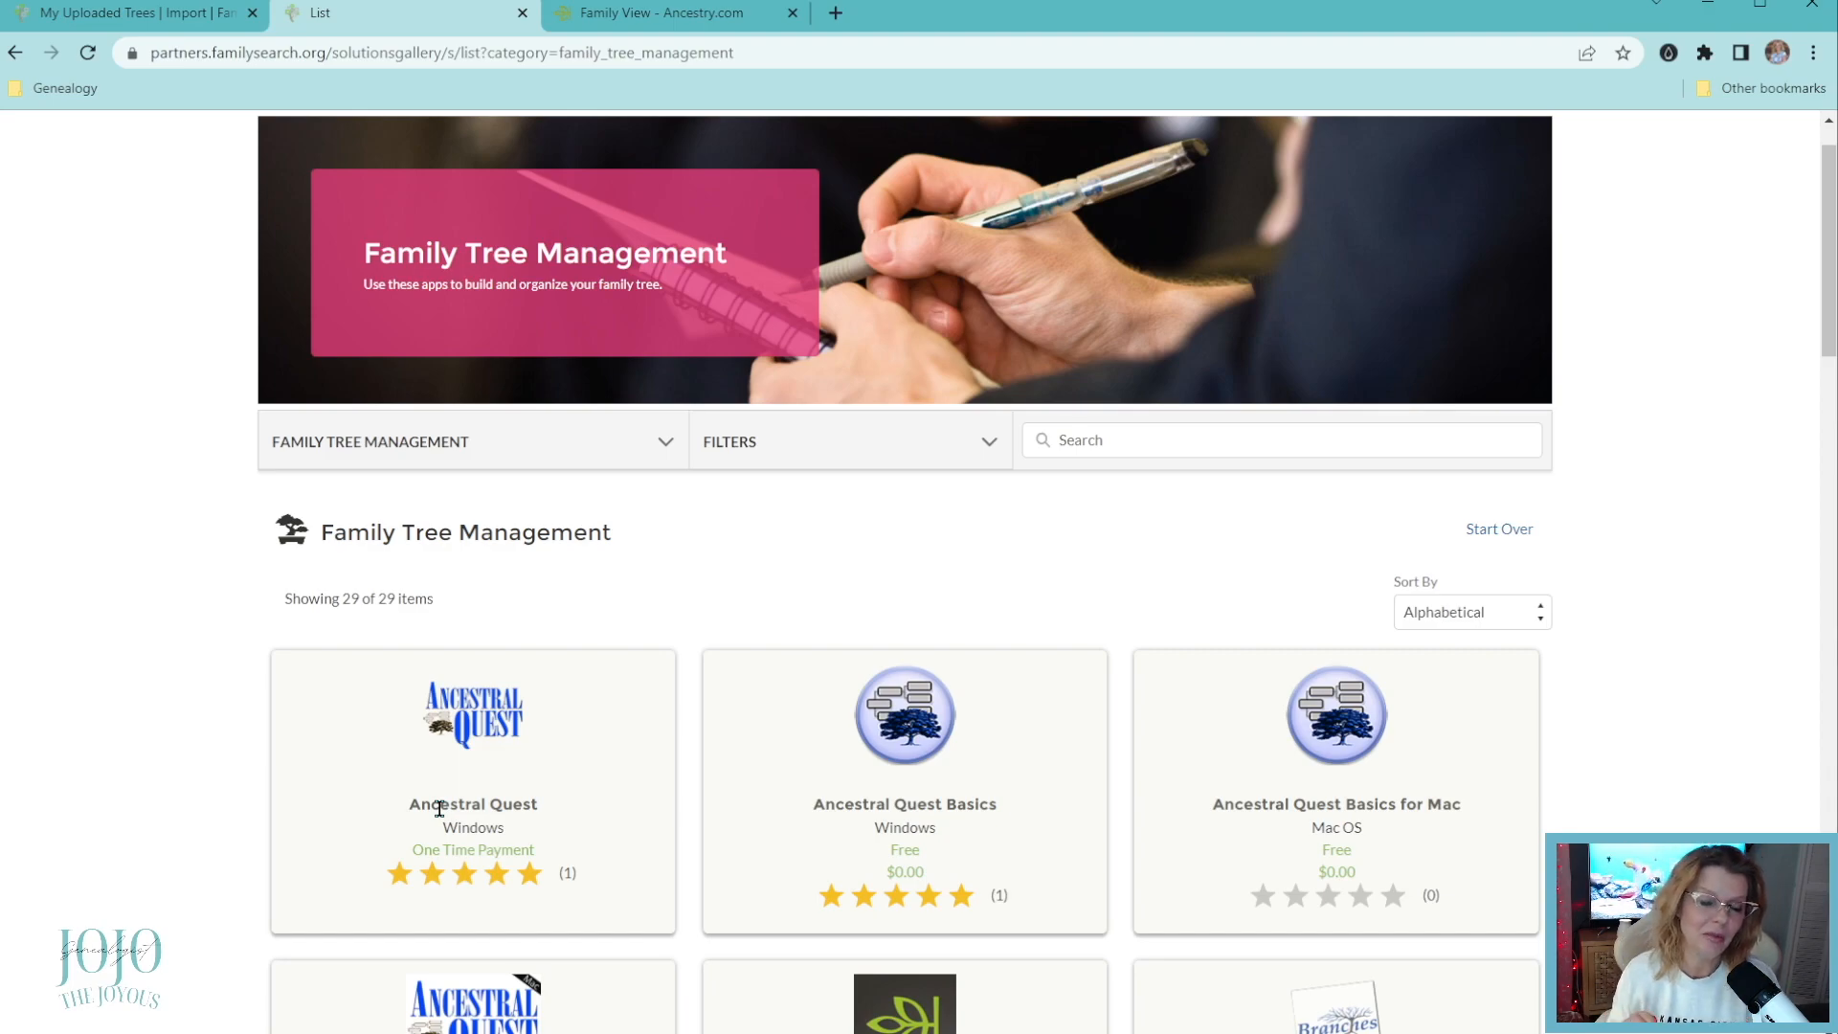
pyautogui.scroll(-4, 575, 760)
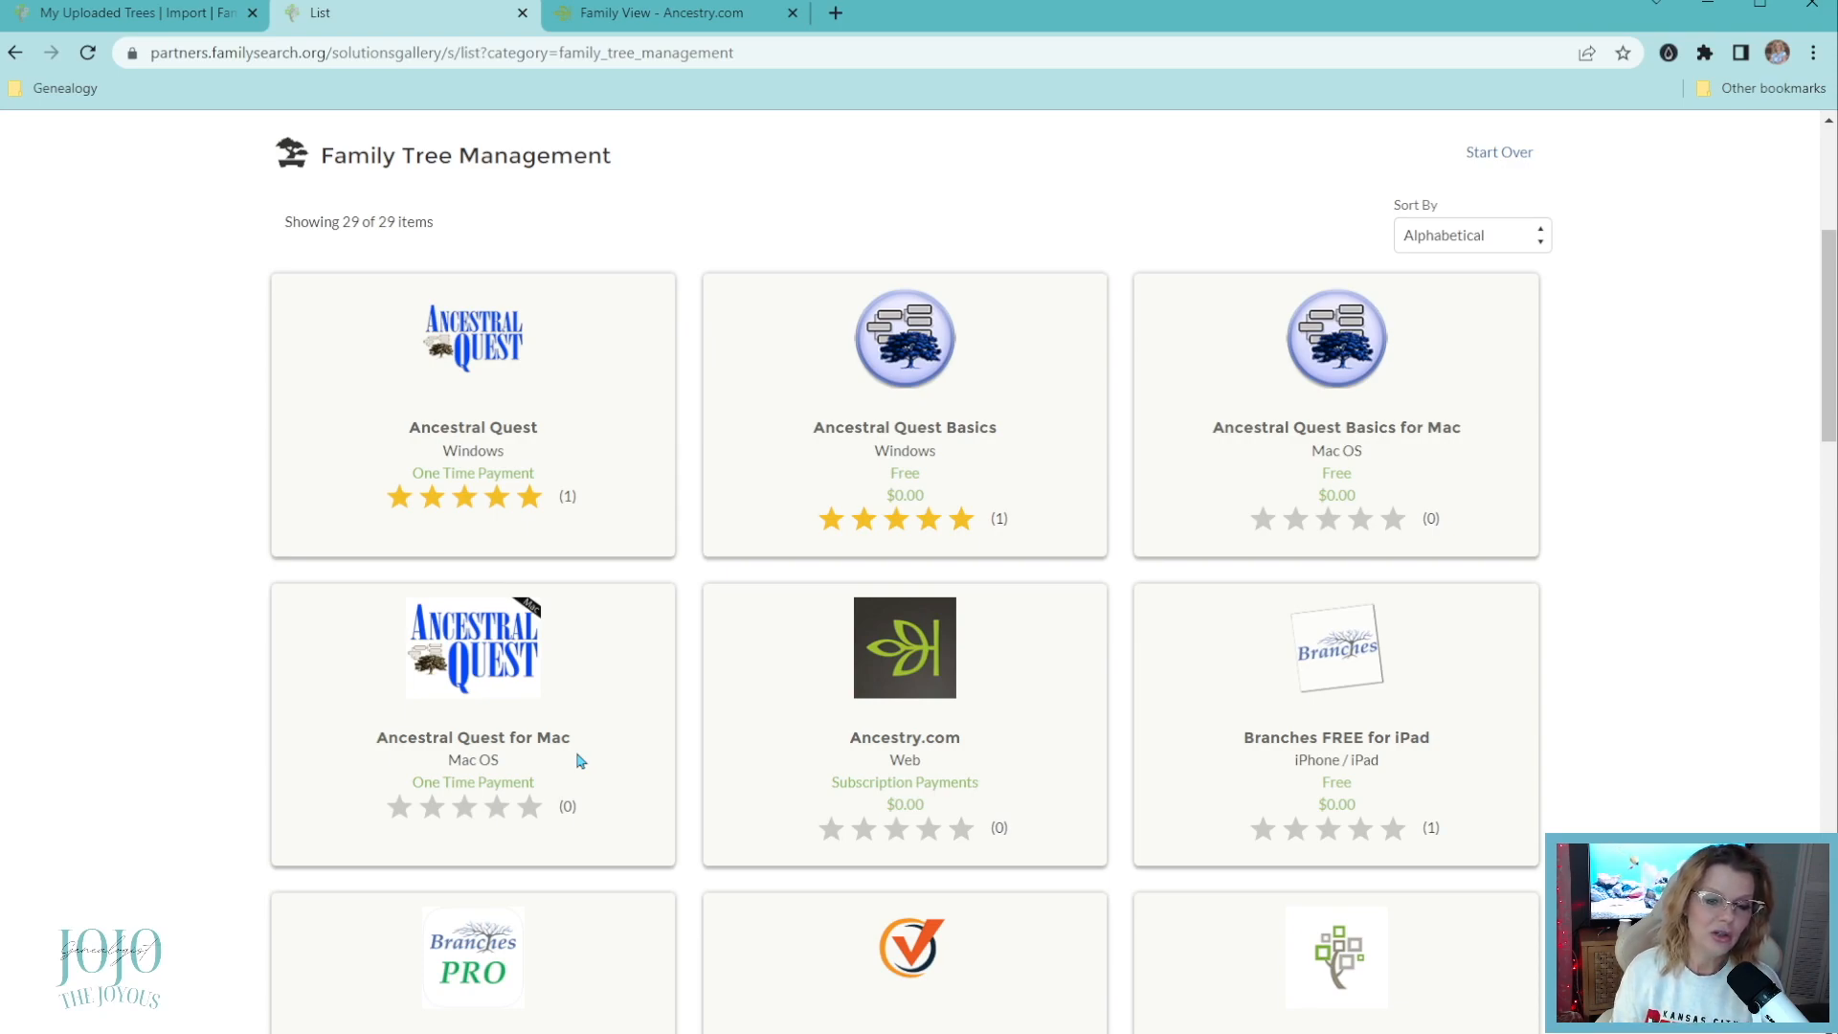
pyautogui.scroll(-2, 645, 768)
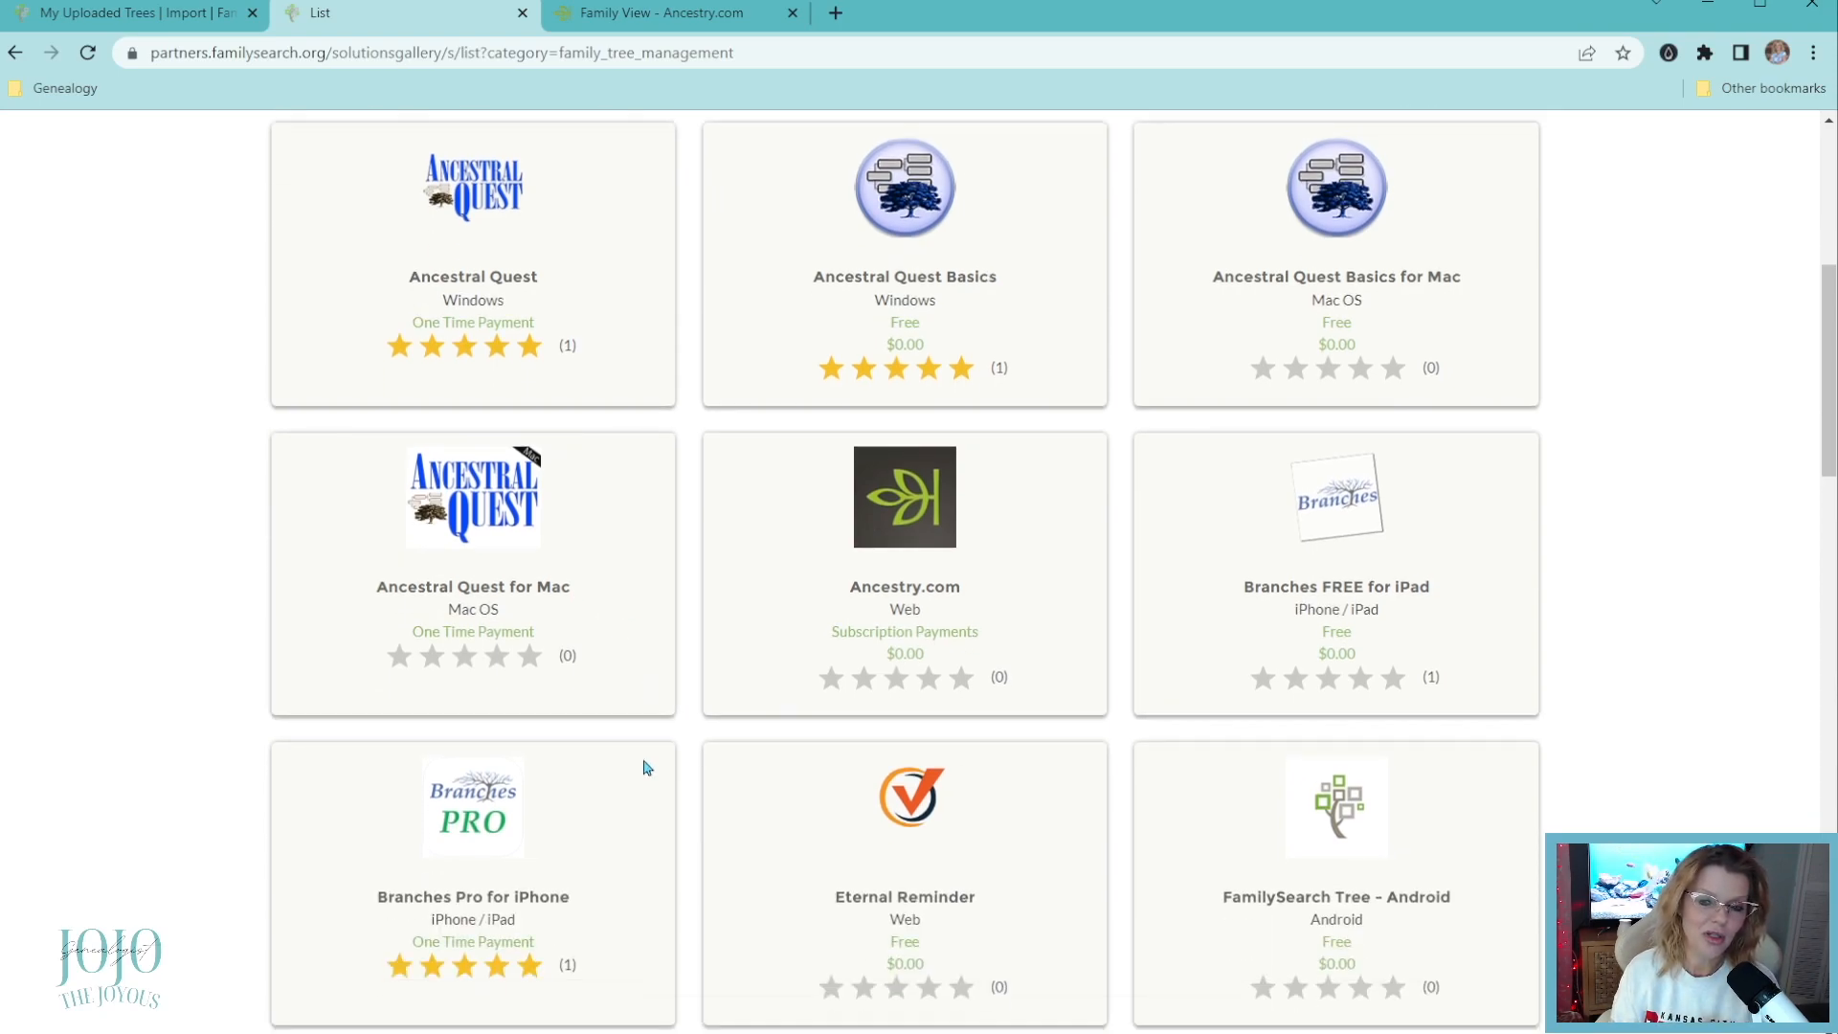
pyautogui.scroll(-2, 644, 767)
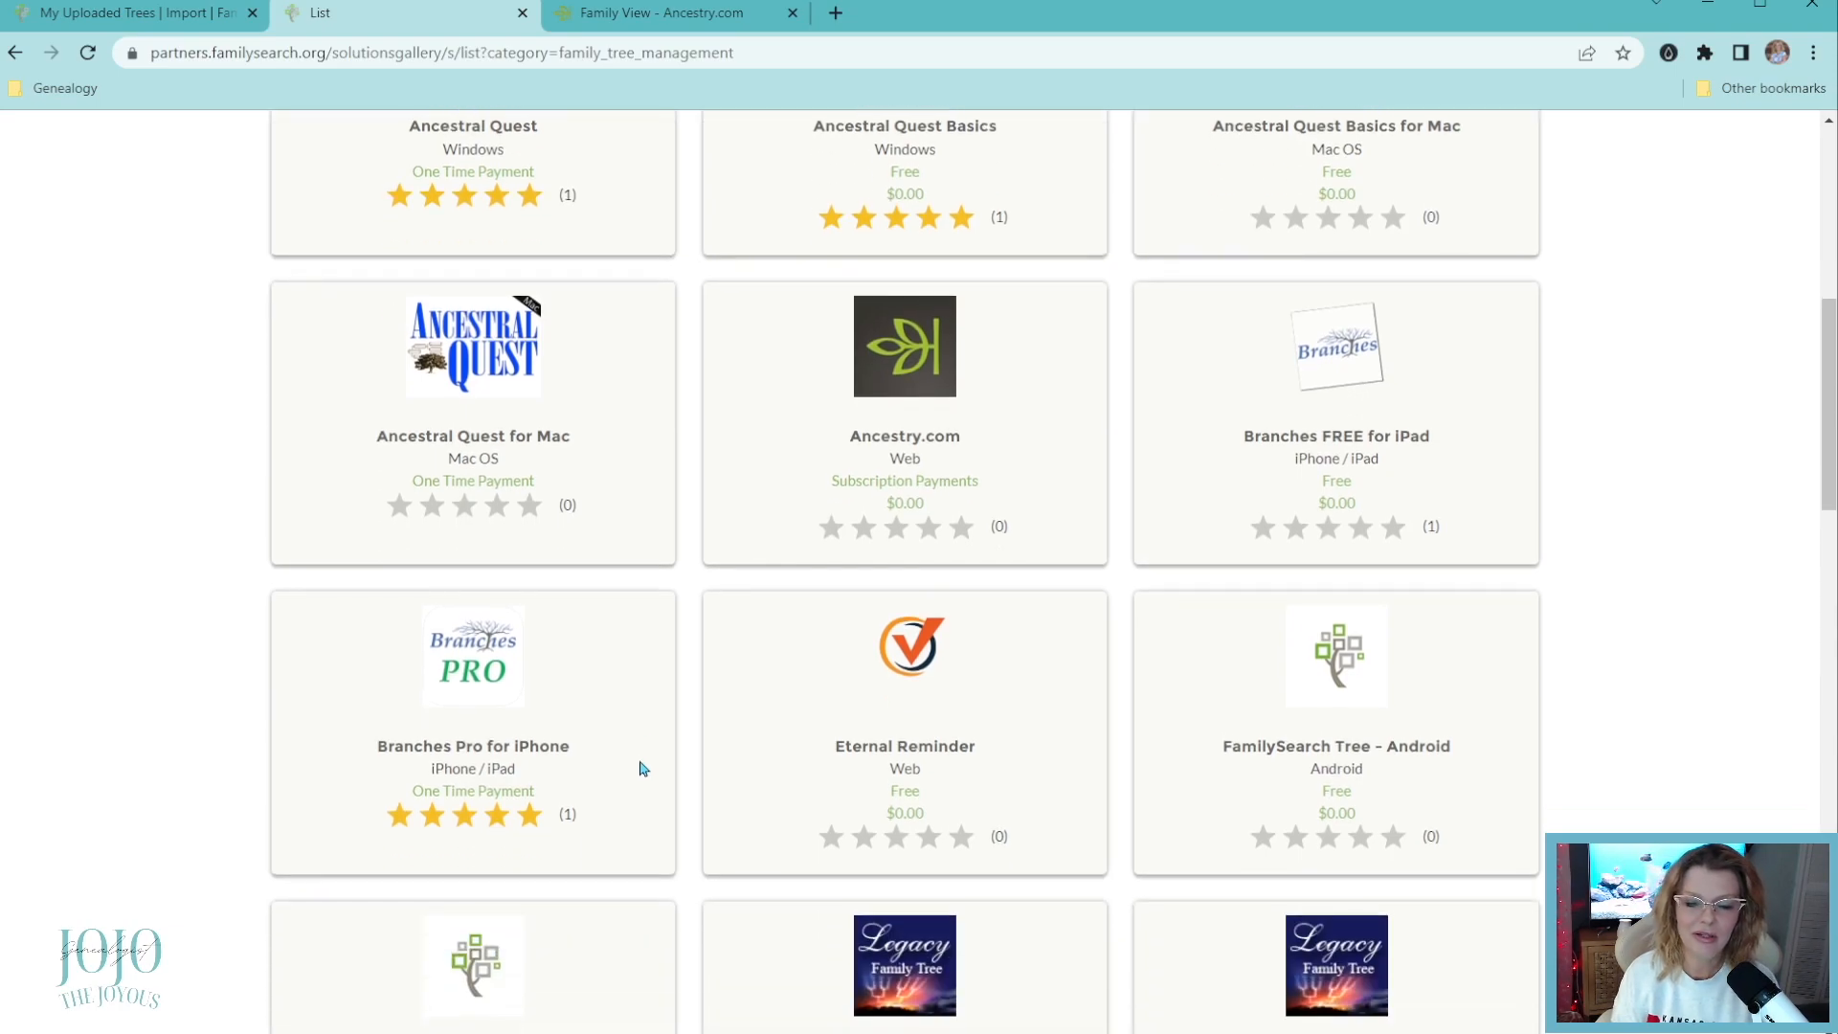
pyautogui.scroll(-6, 645, 767)
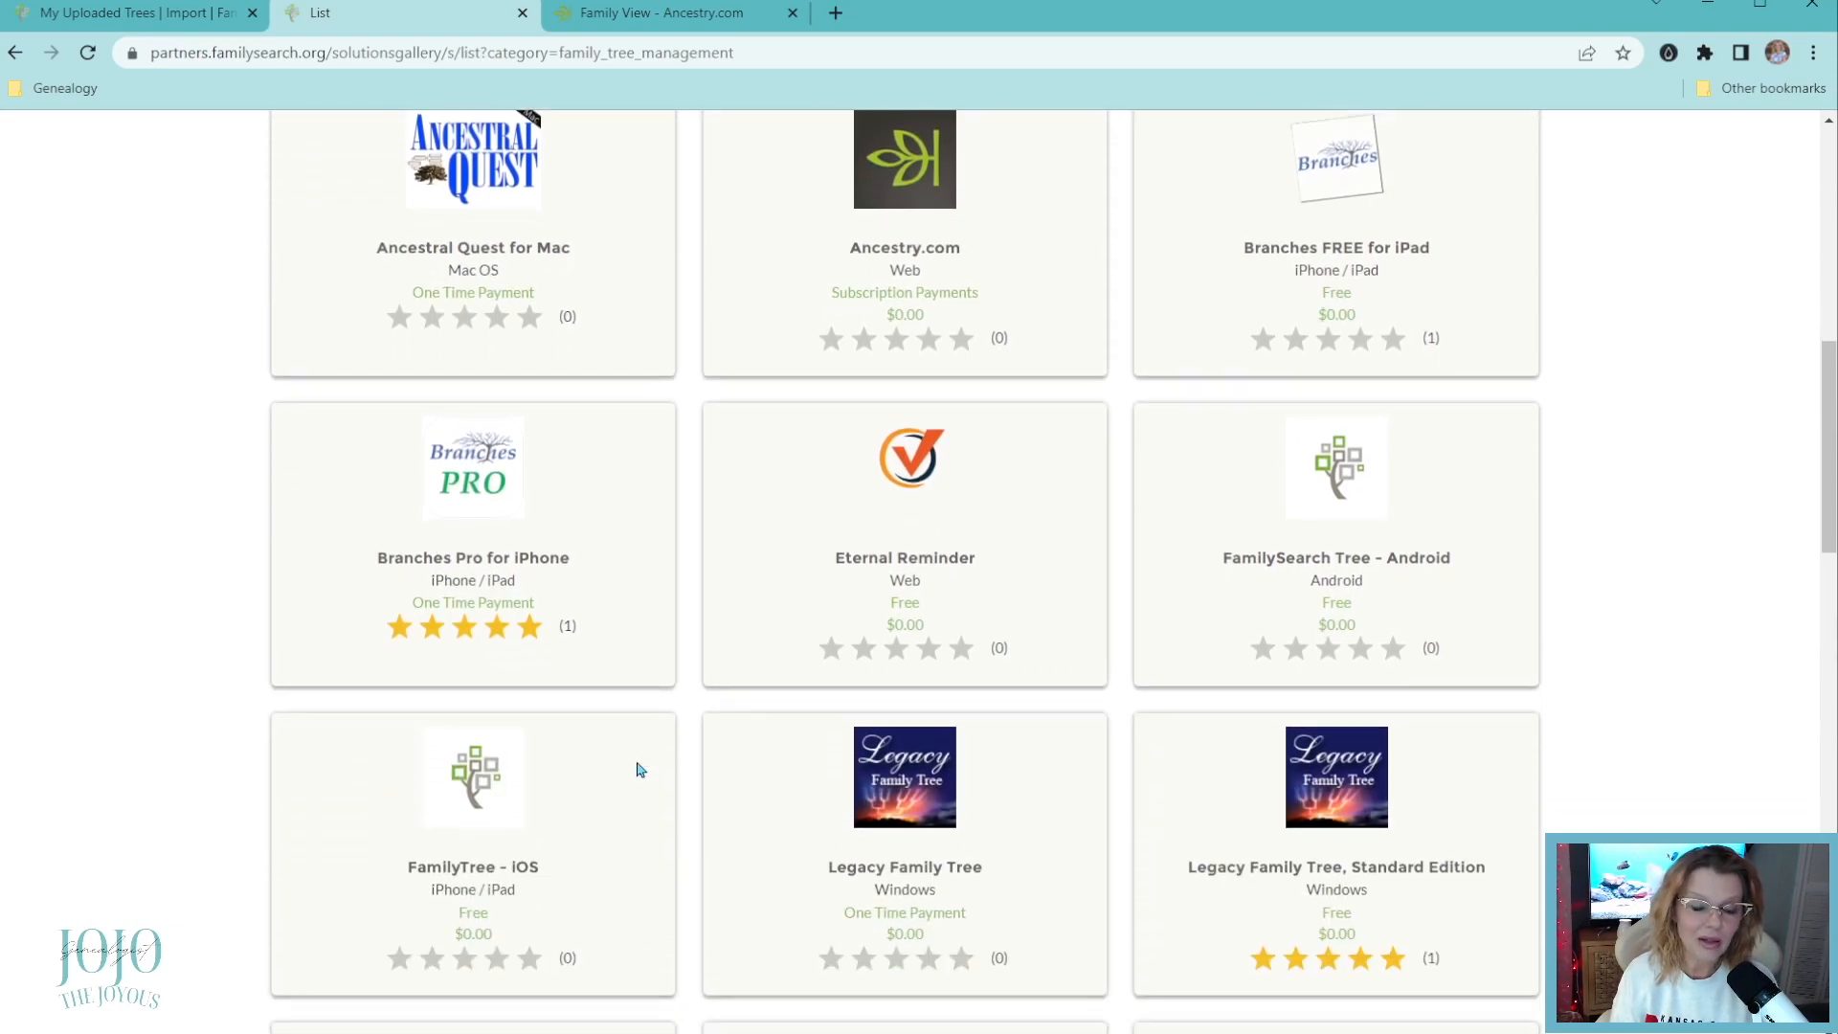
pyautogui.scroll(-8, 636, 770)
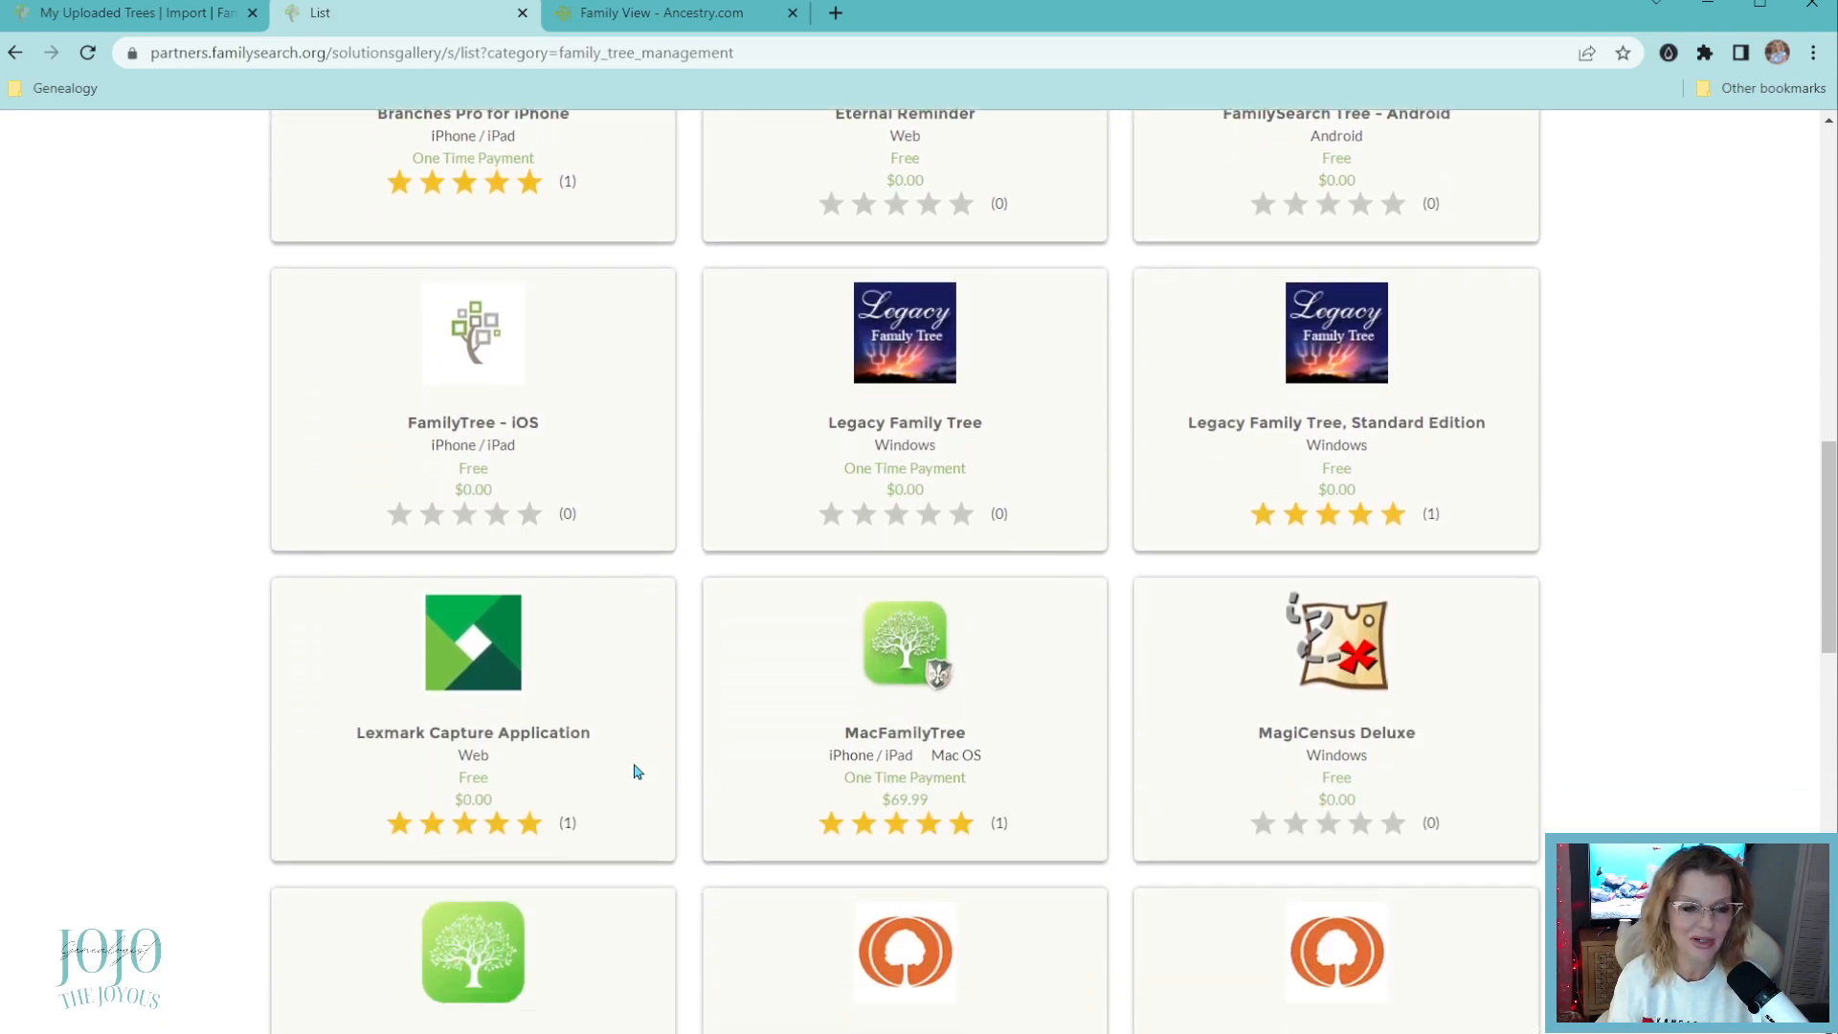
pyautogui.scroll(-6, 636, 771)
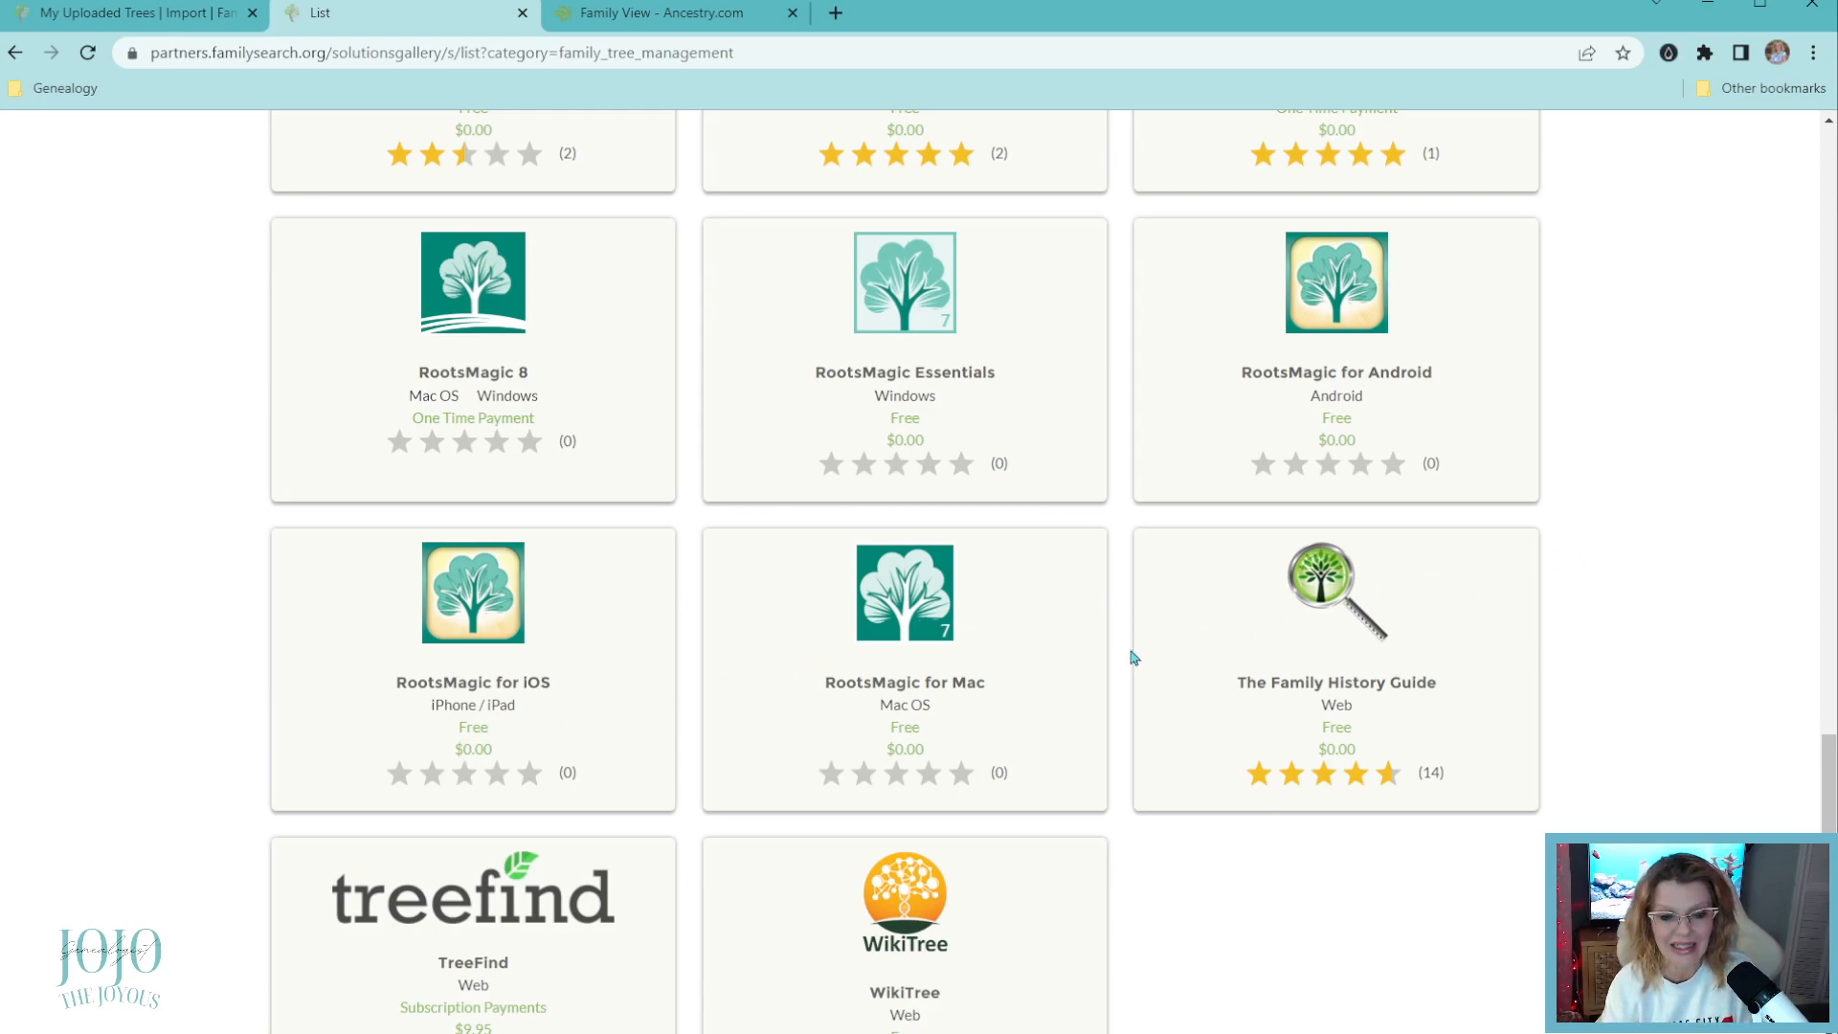
pyautogui.scroll(1, 1286, 624)
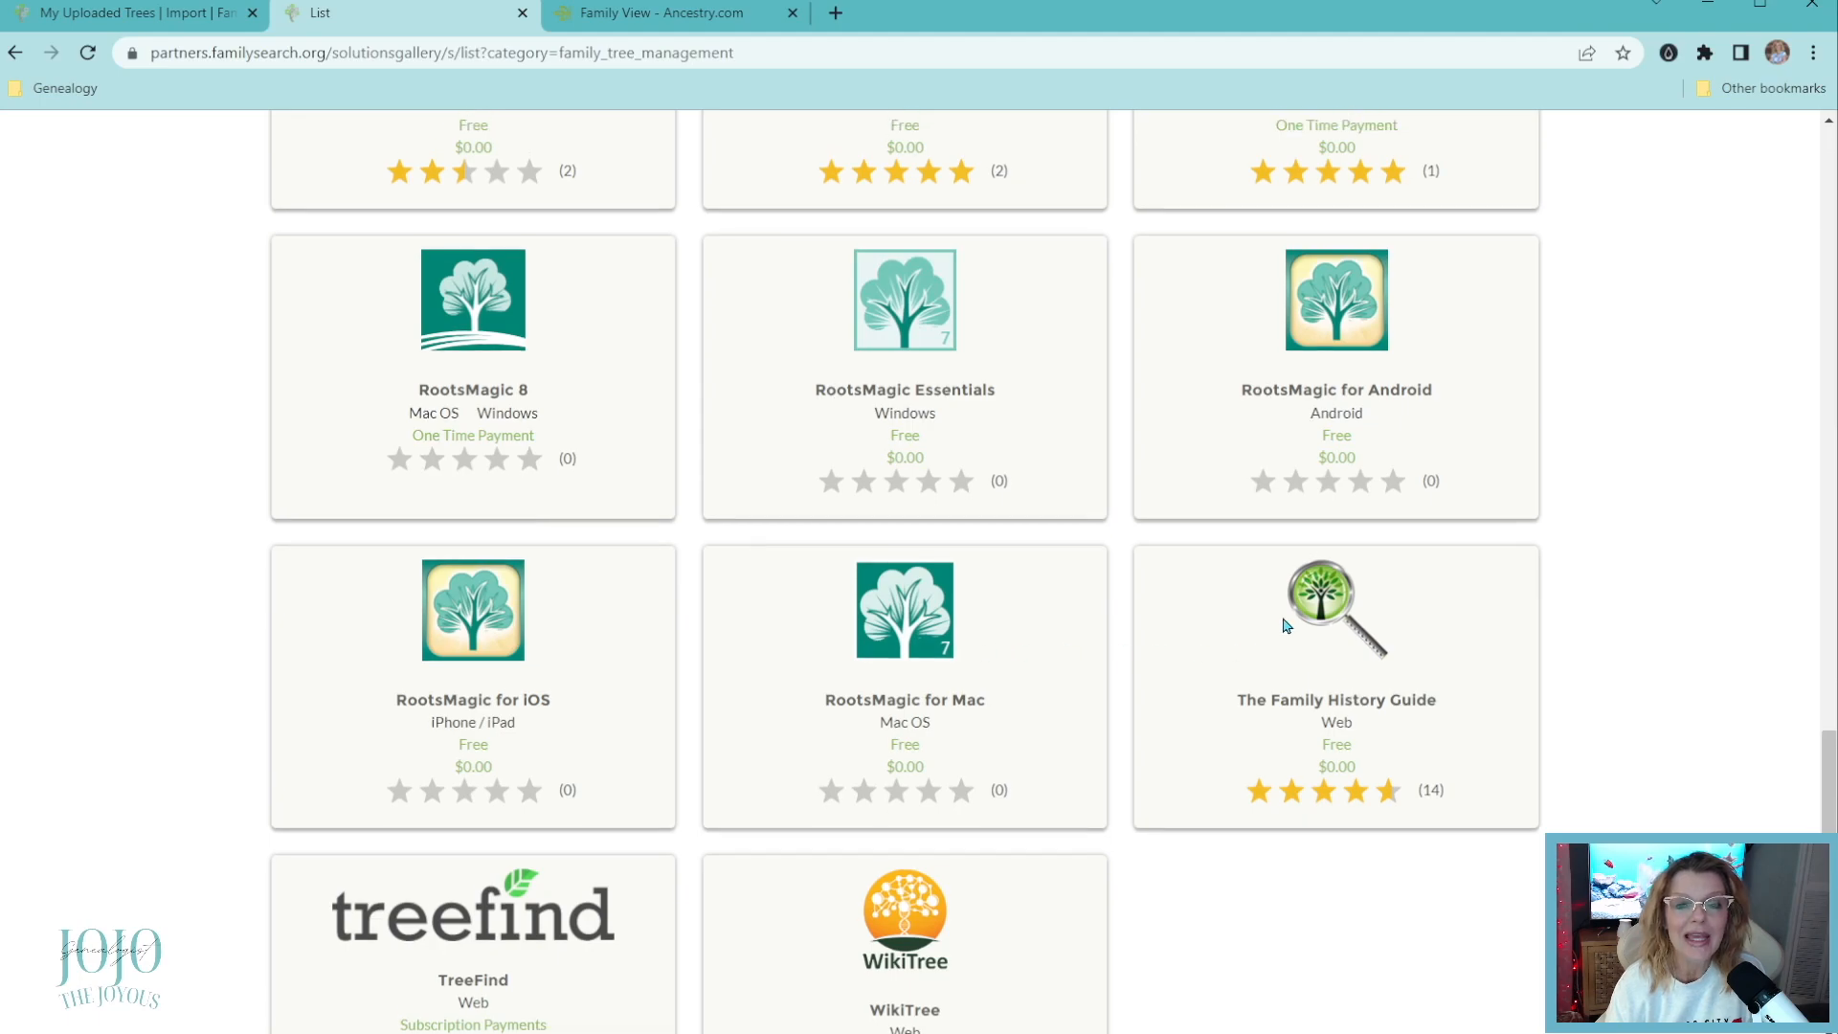
pyautogui.scroll(5, 1286, 625)
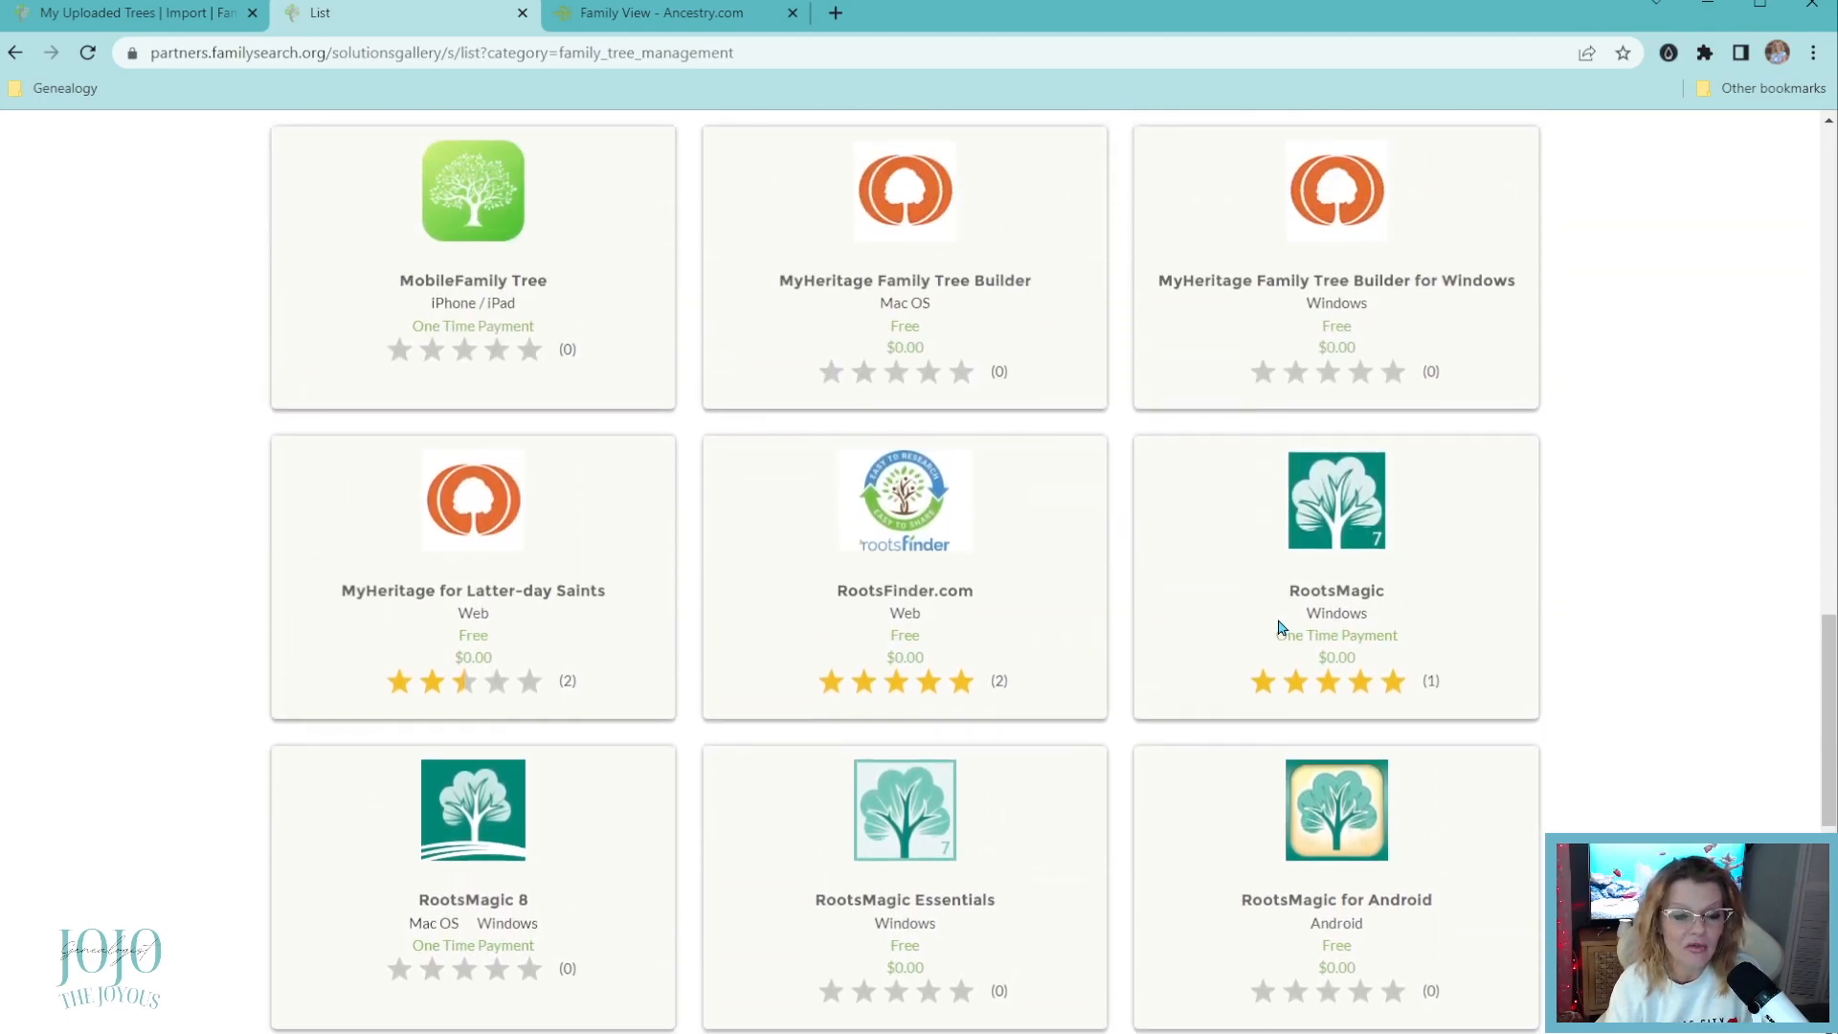
pyautogui.scroll(-3, 636, 873)
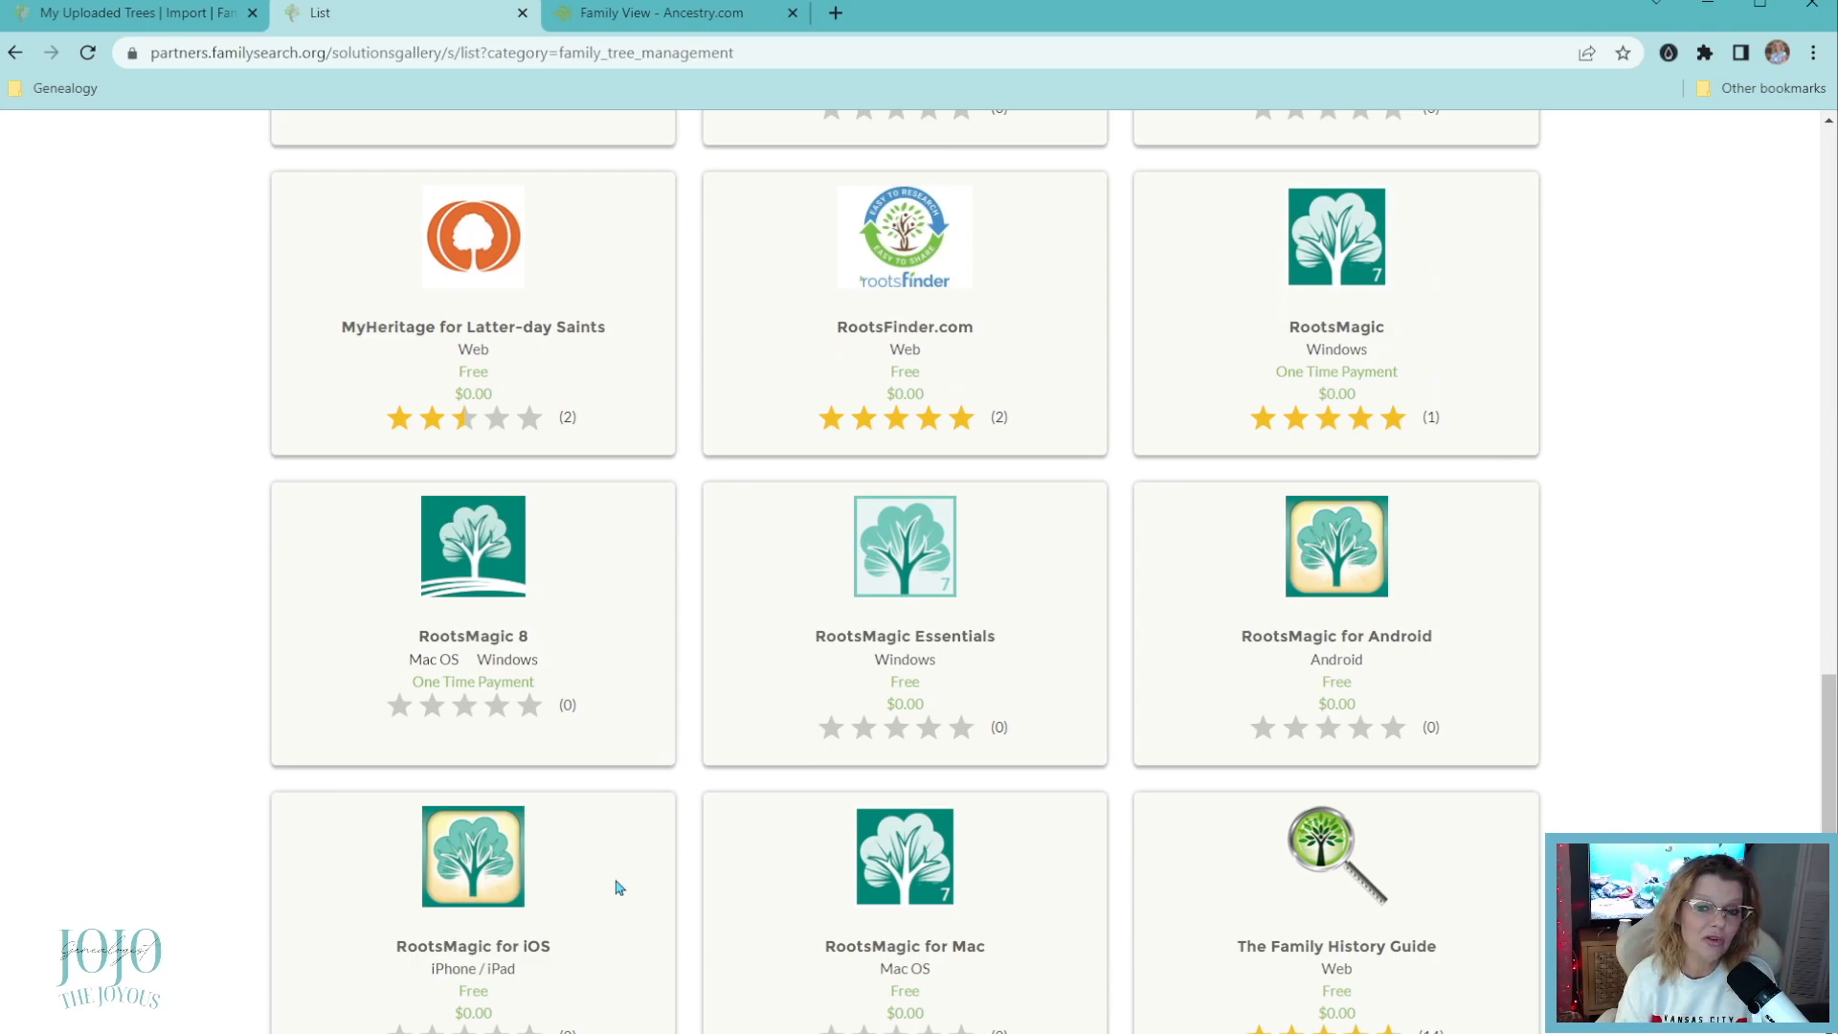
pyautogui.scroll(3, 1629, 710)
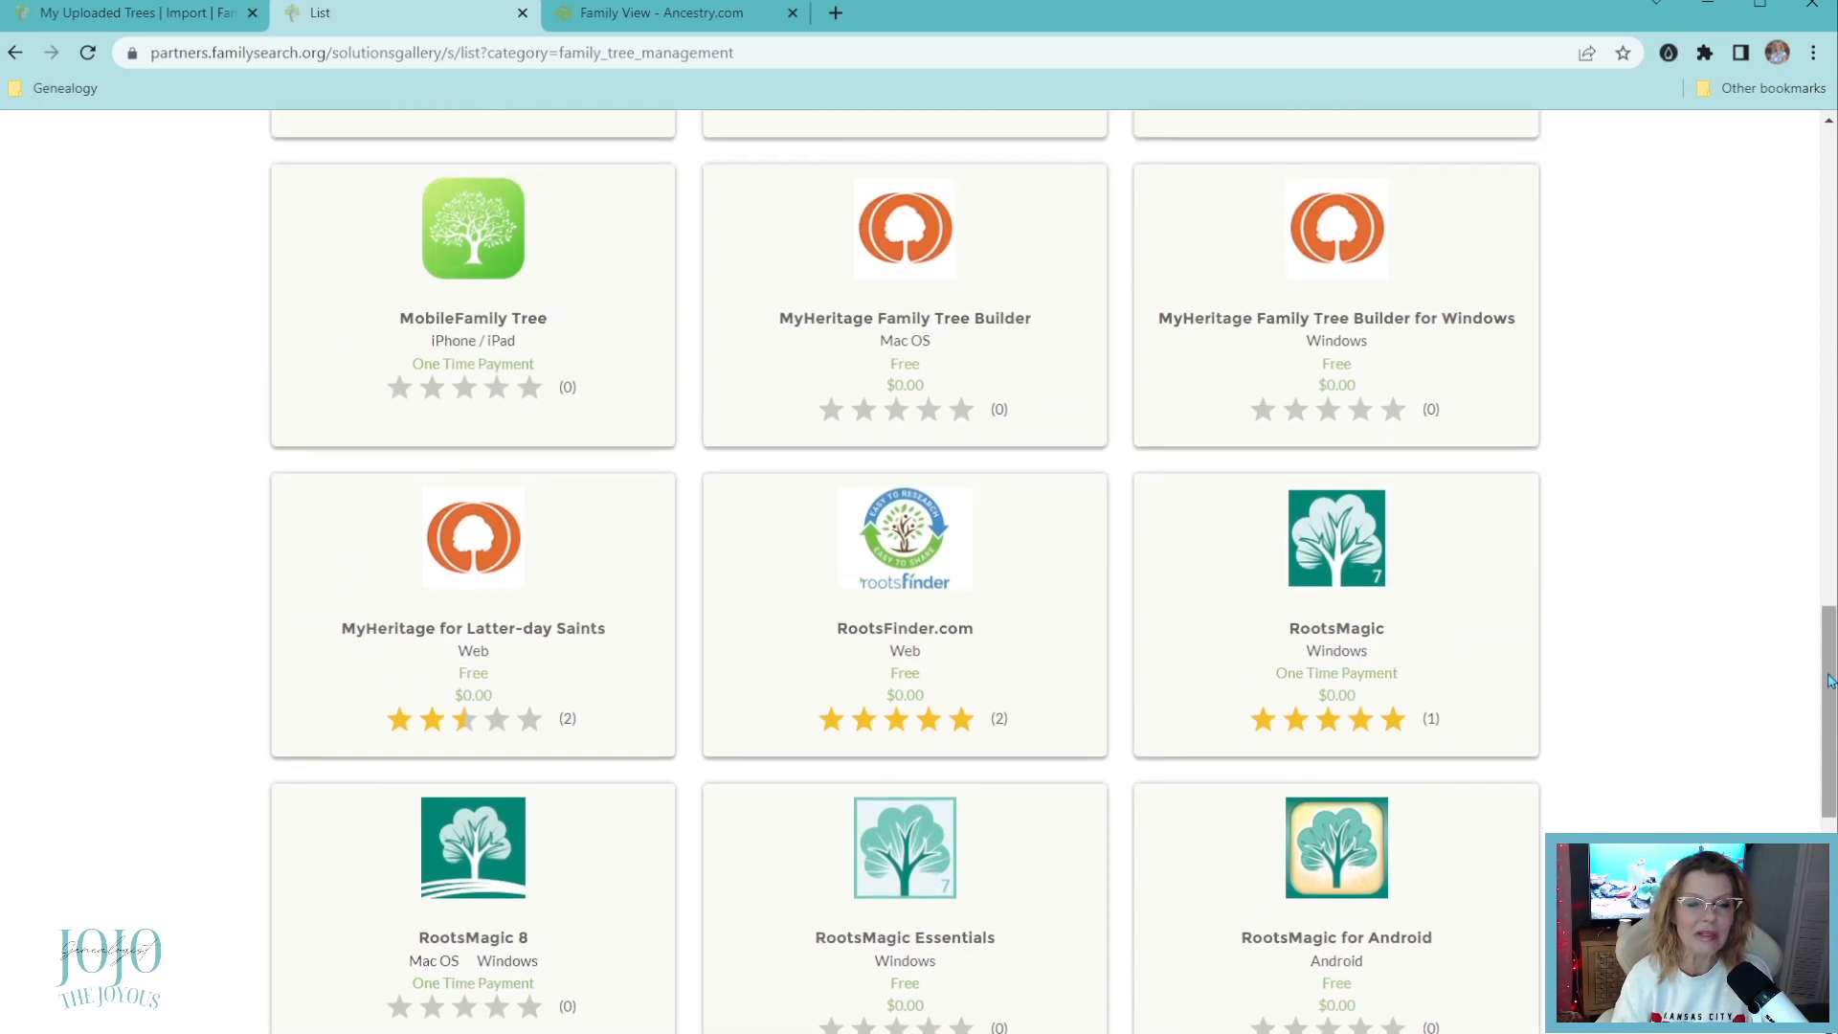
pyautogui.moveTo(1830, 677); pyautogui.dragTo(1824, 306)
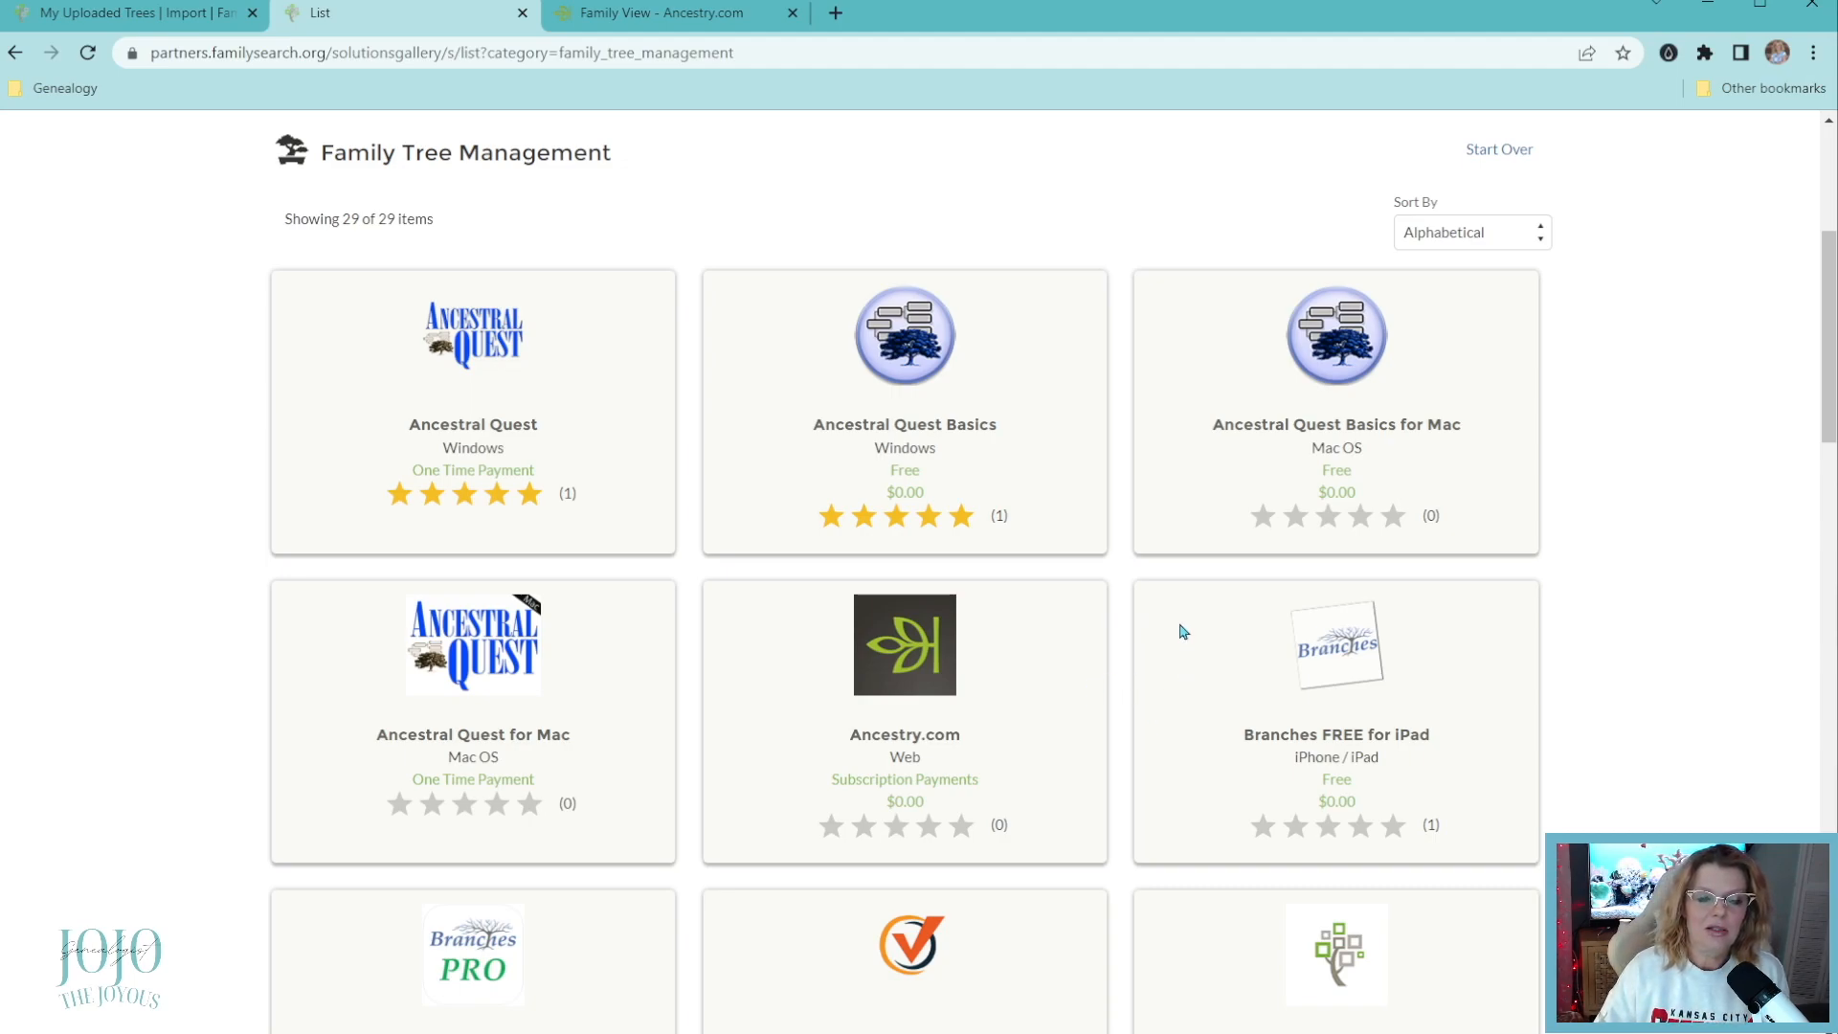
pyautogui.scroll(-1, 496, 436)
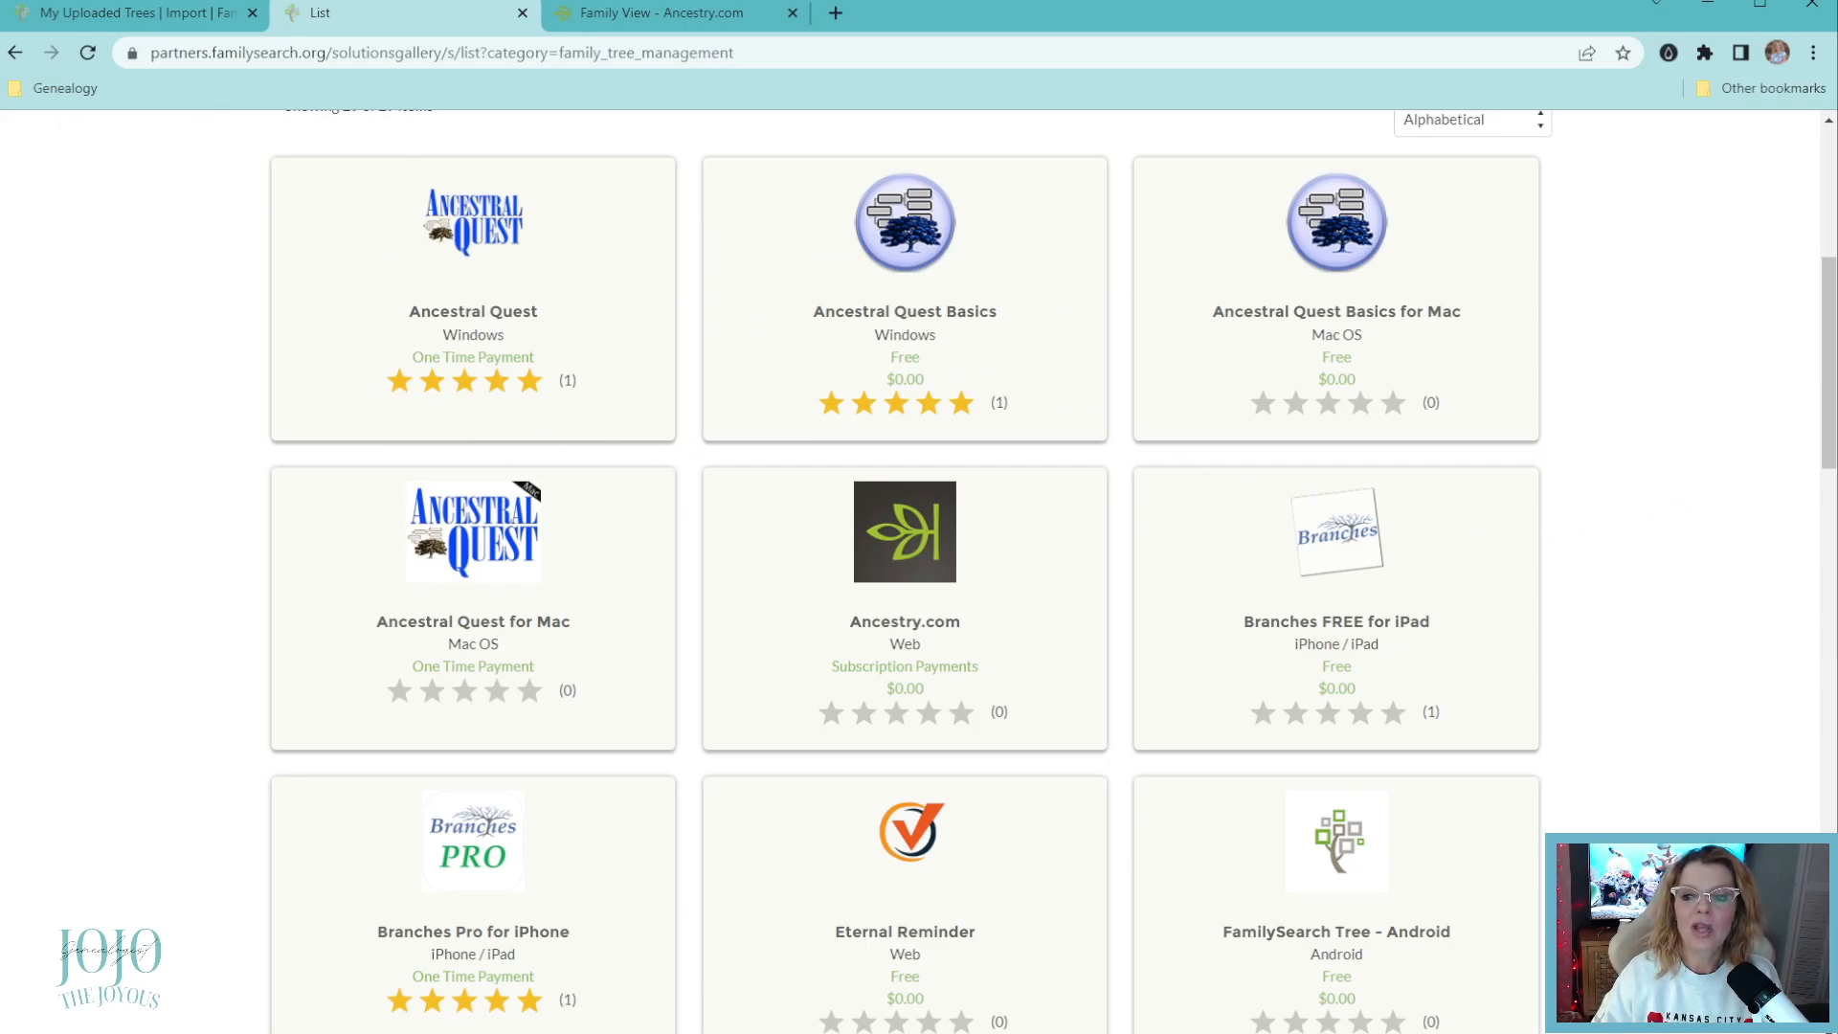
pyautogui.moveTo(1831, 271); pyautogui.dragTo(1831, 199)
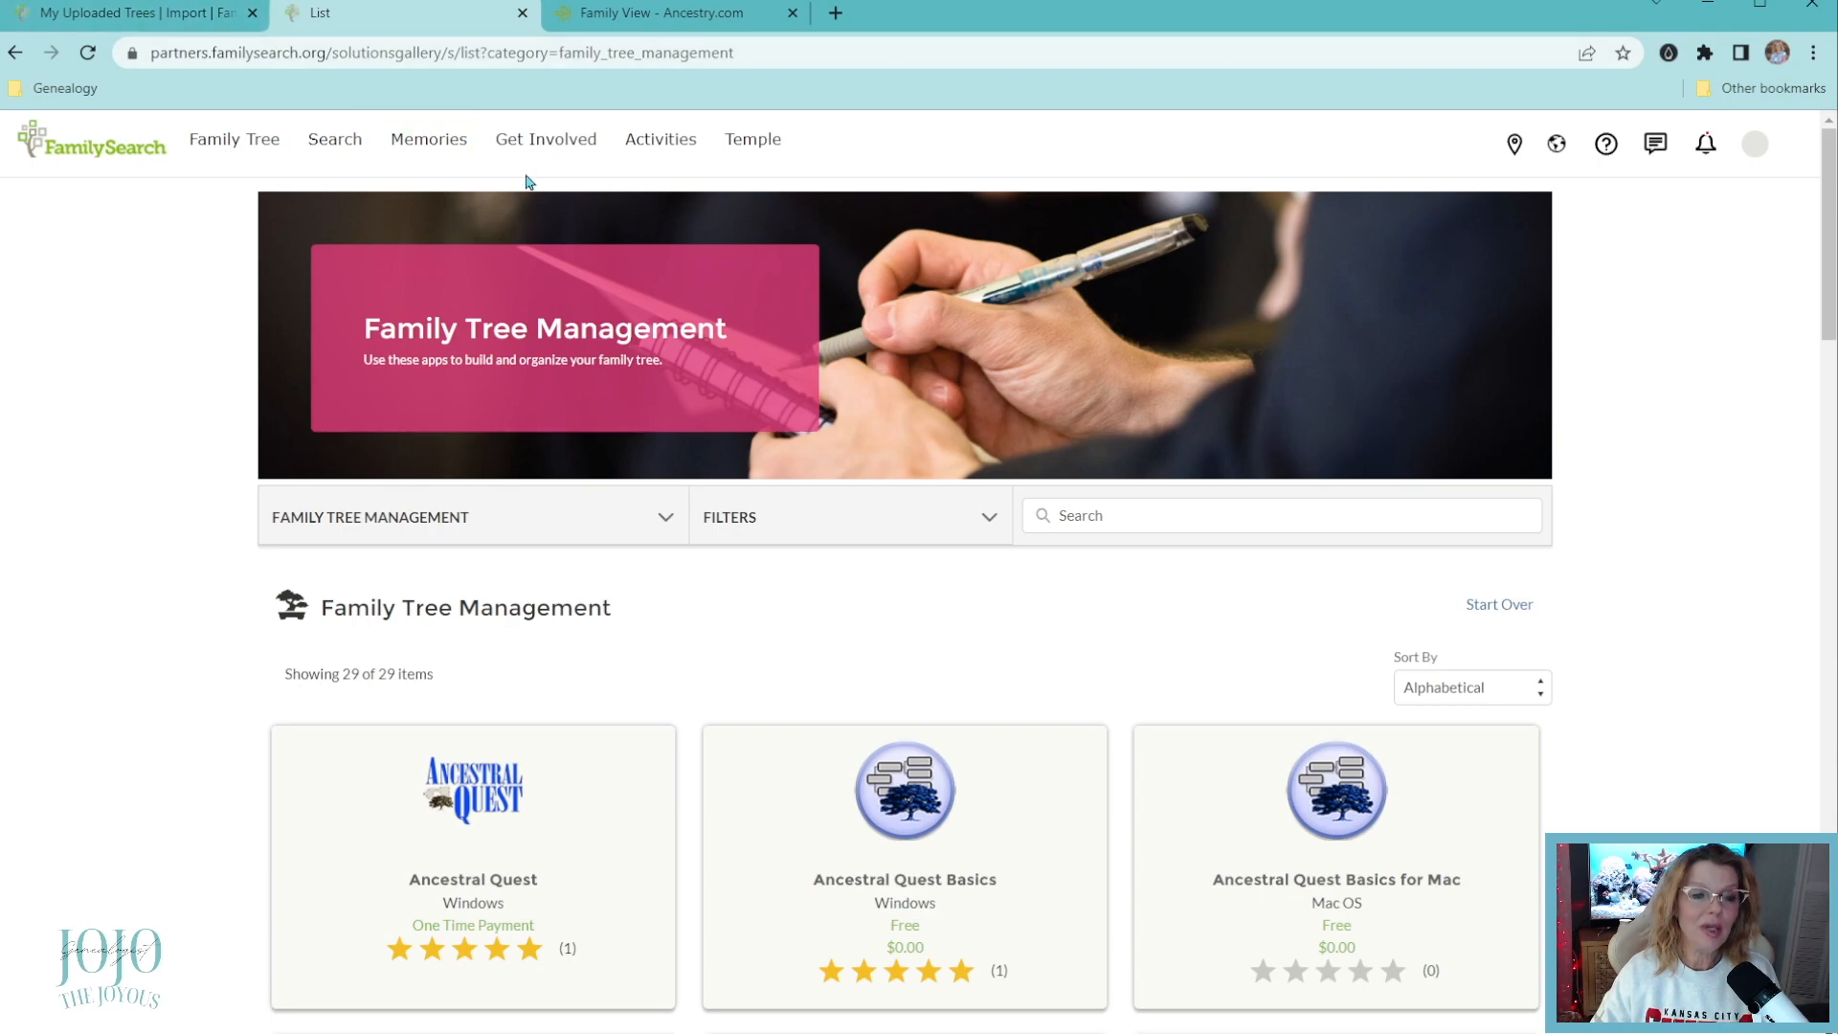
# Go to the FamilySearch Genealogies search page and look over its collections of submitted trees.
pyautogui.click(357, 143)
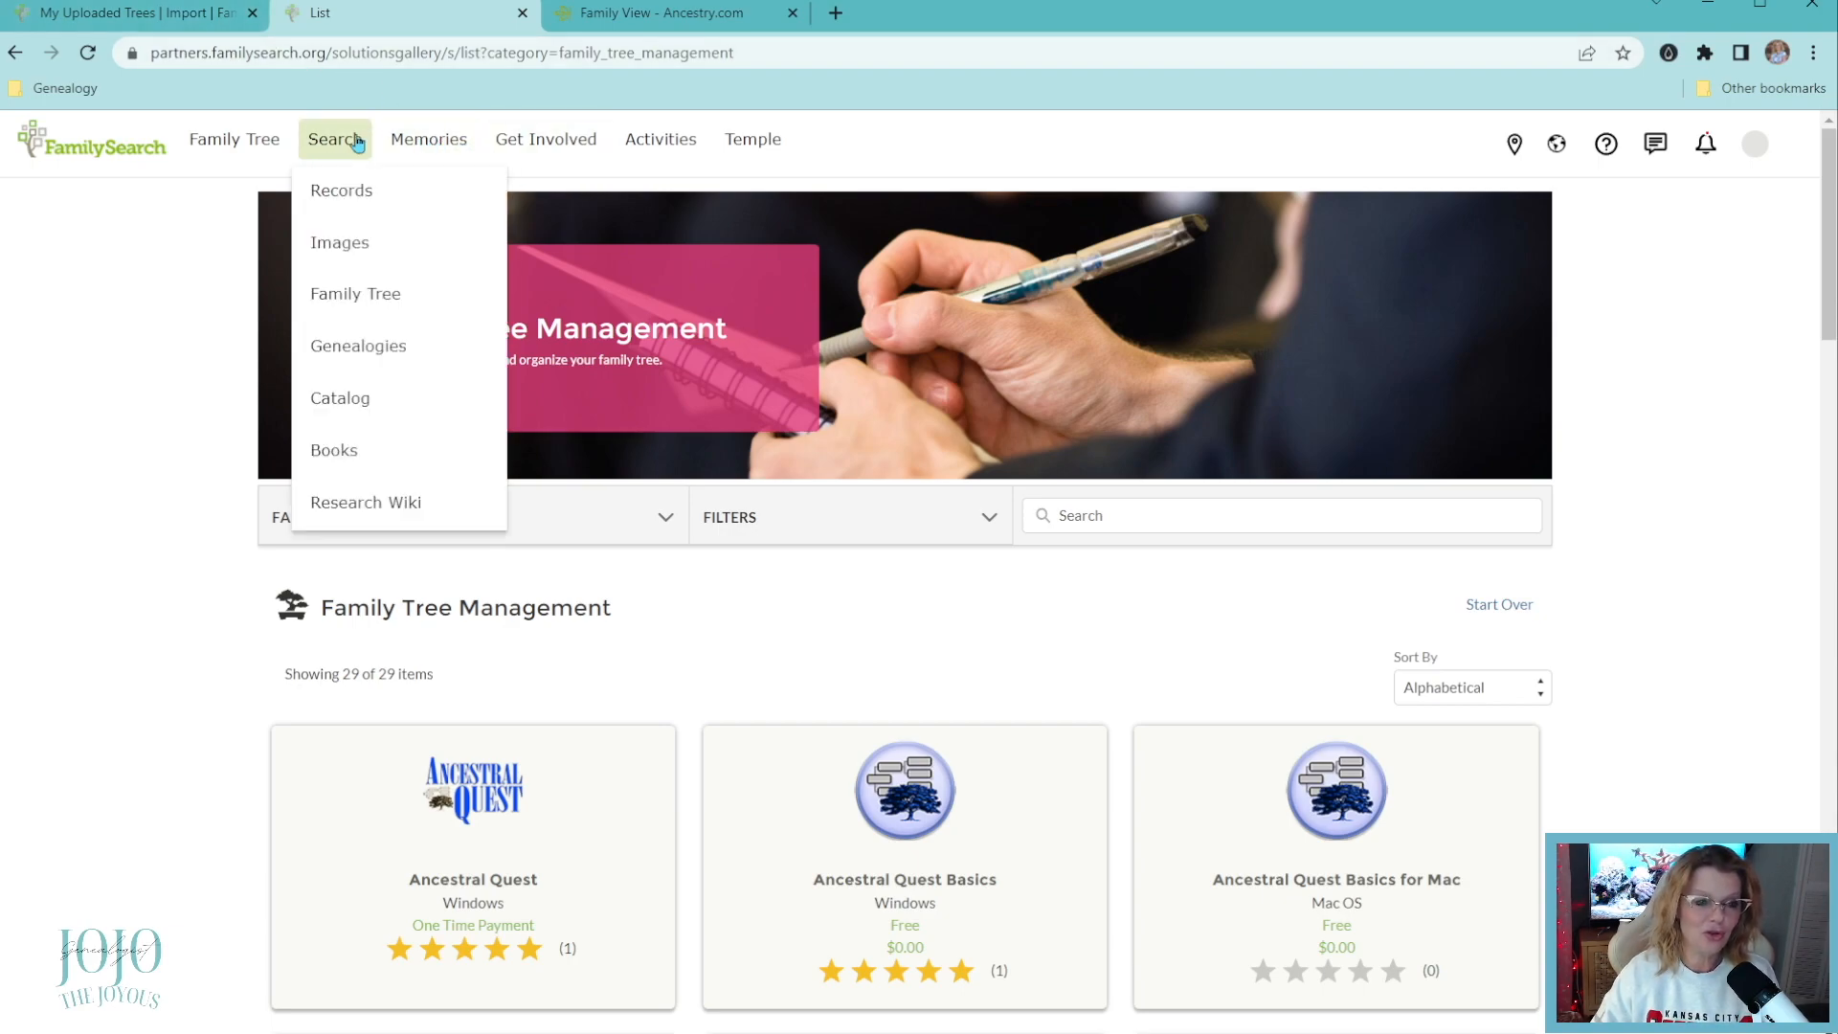
pyautogui.click(345, 353)
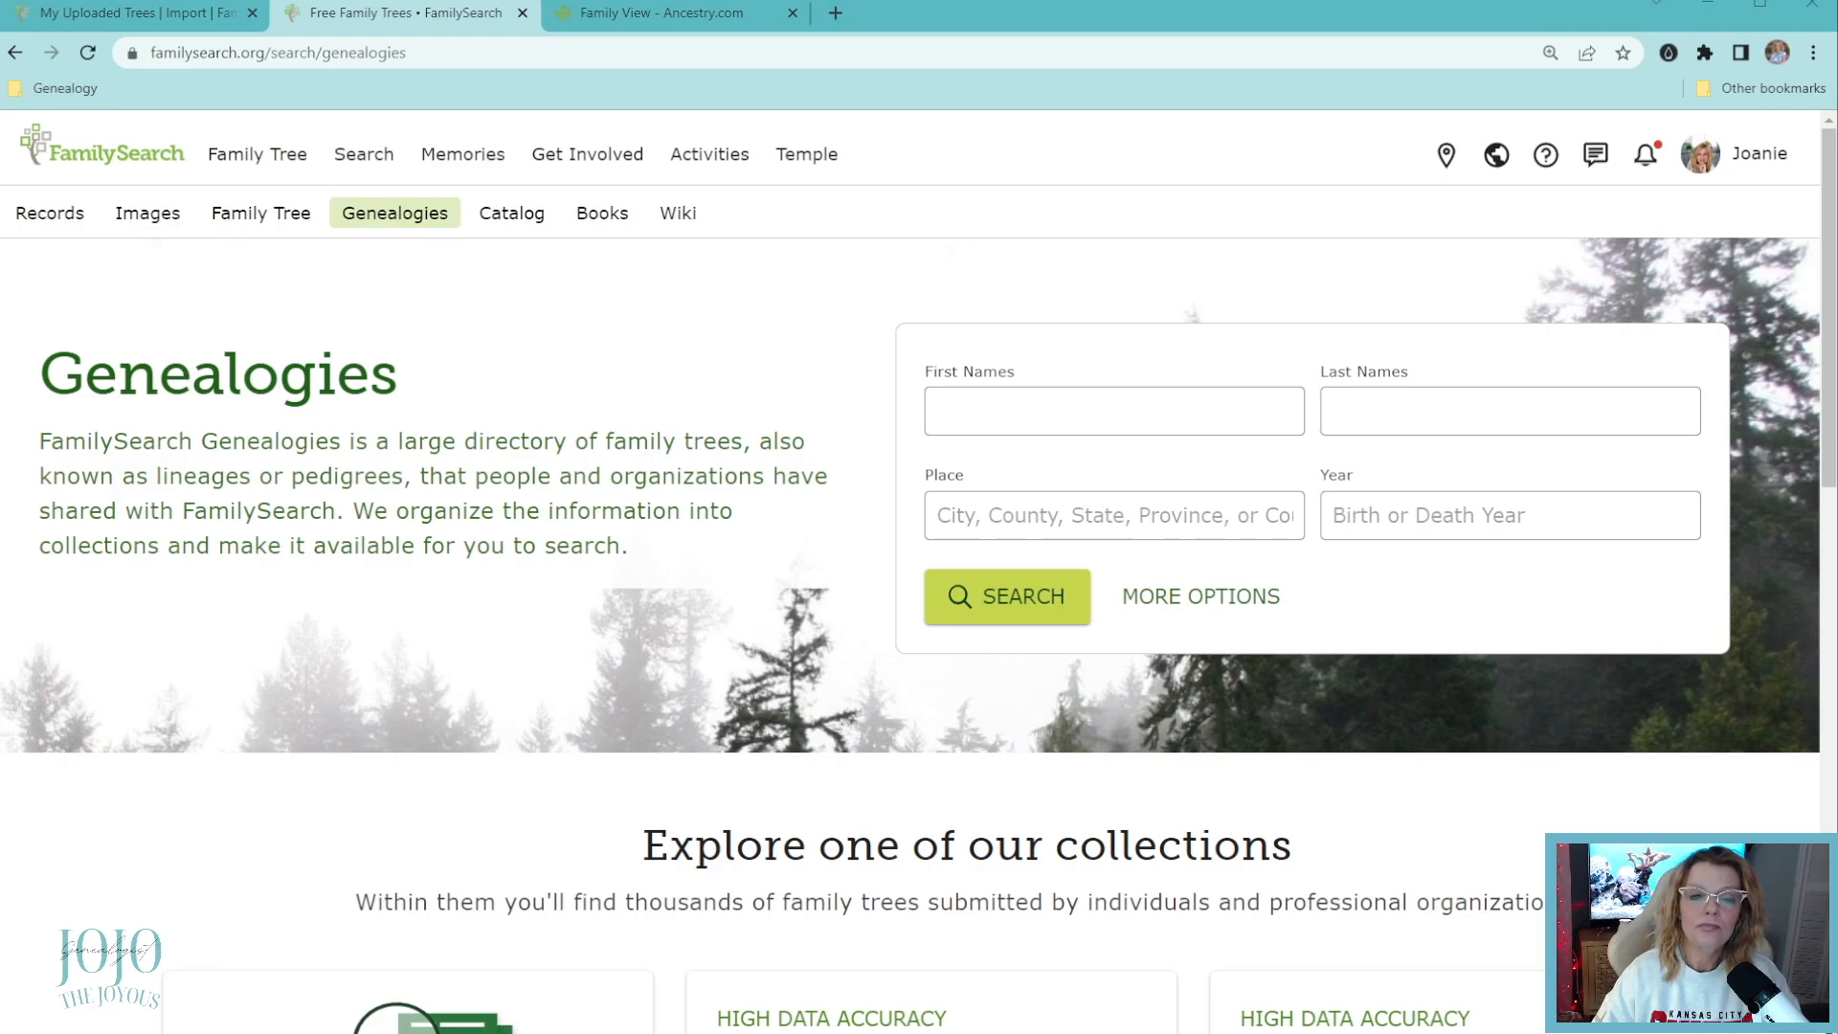
pyautogui.scroll(-3, 900, 278)
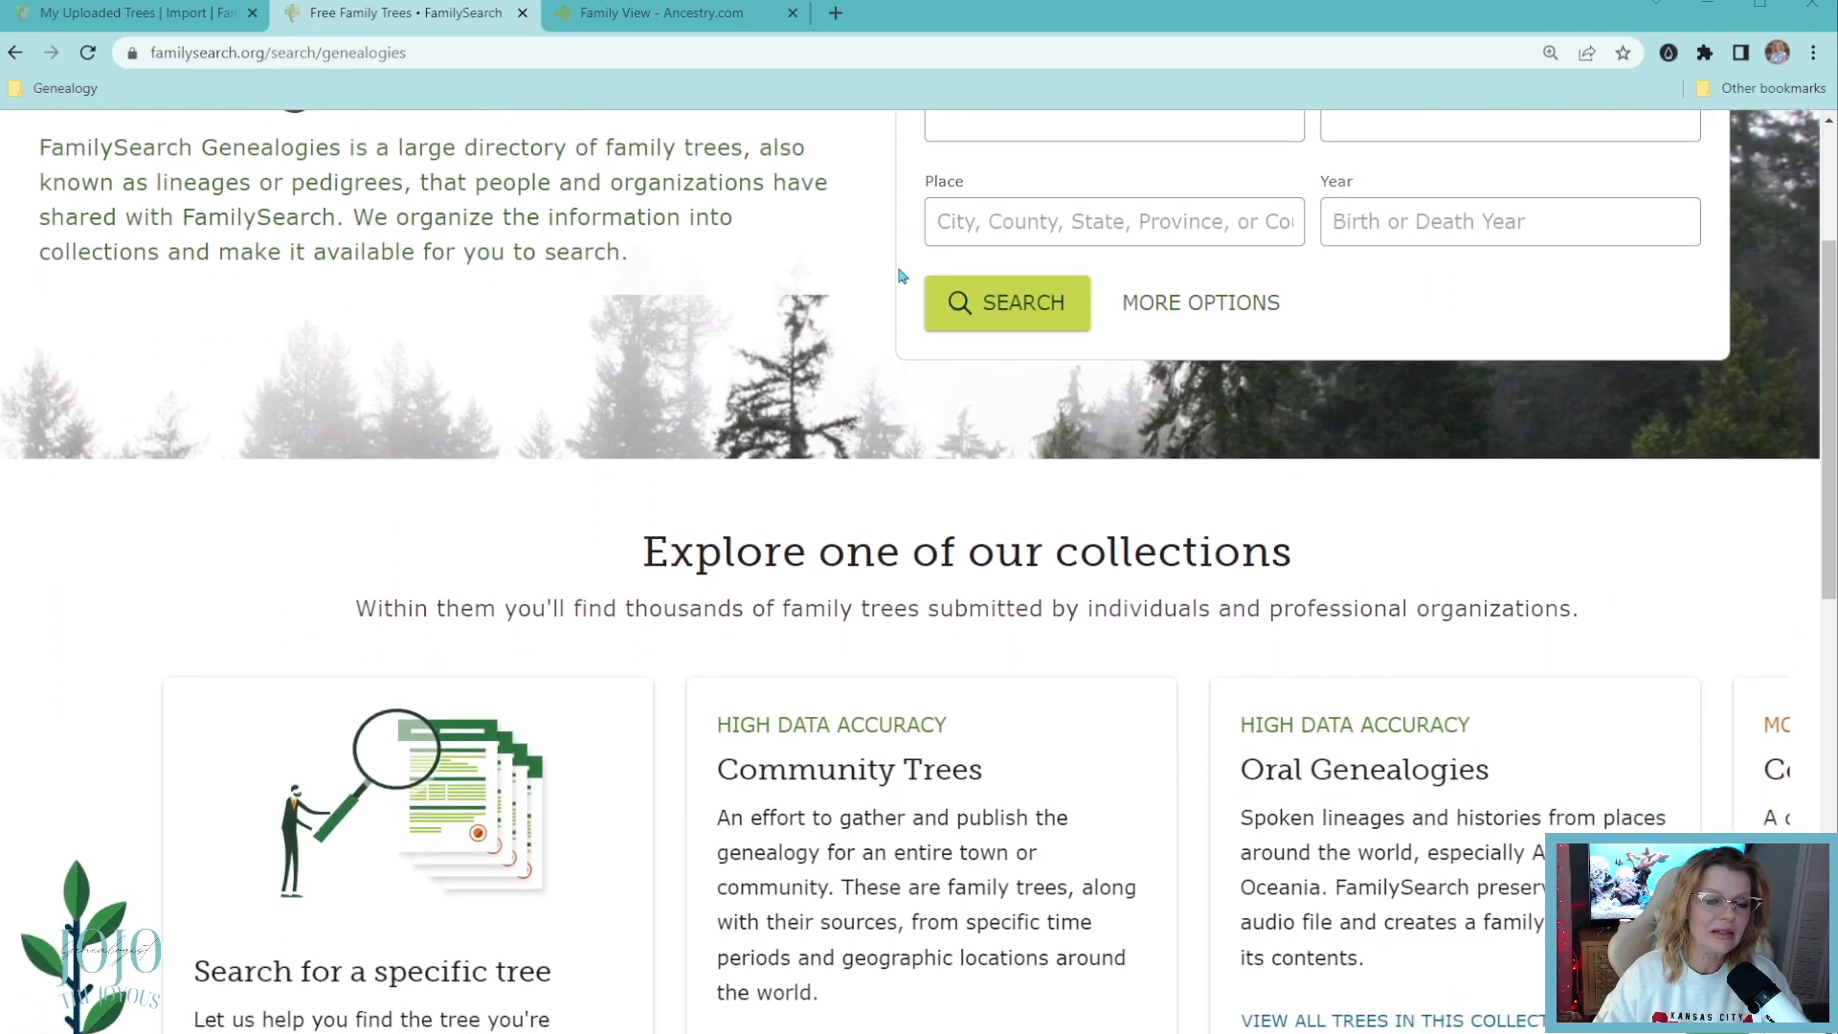
pyautogui.scroll(-2, 900, 278)
pyautogui.scroll(-3, 888, 302)
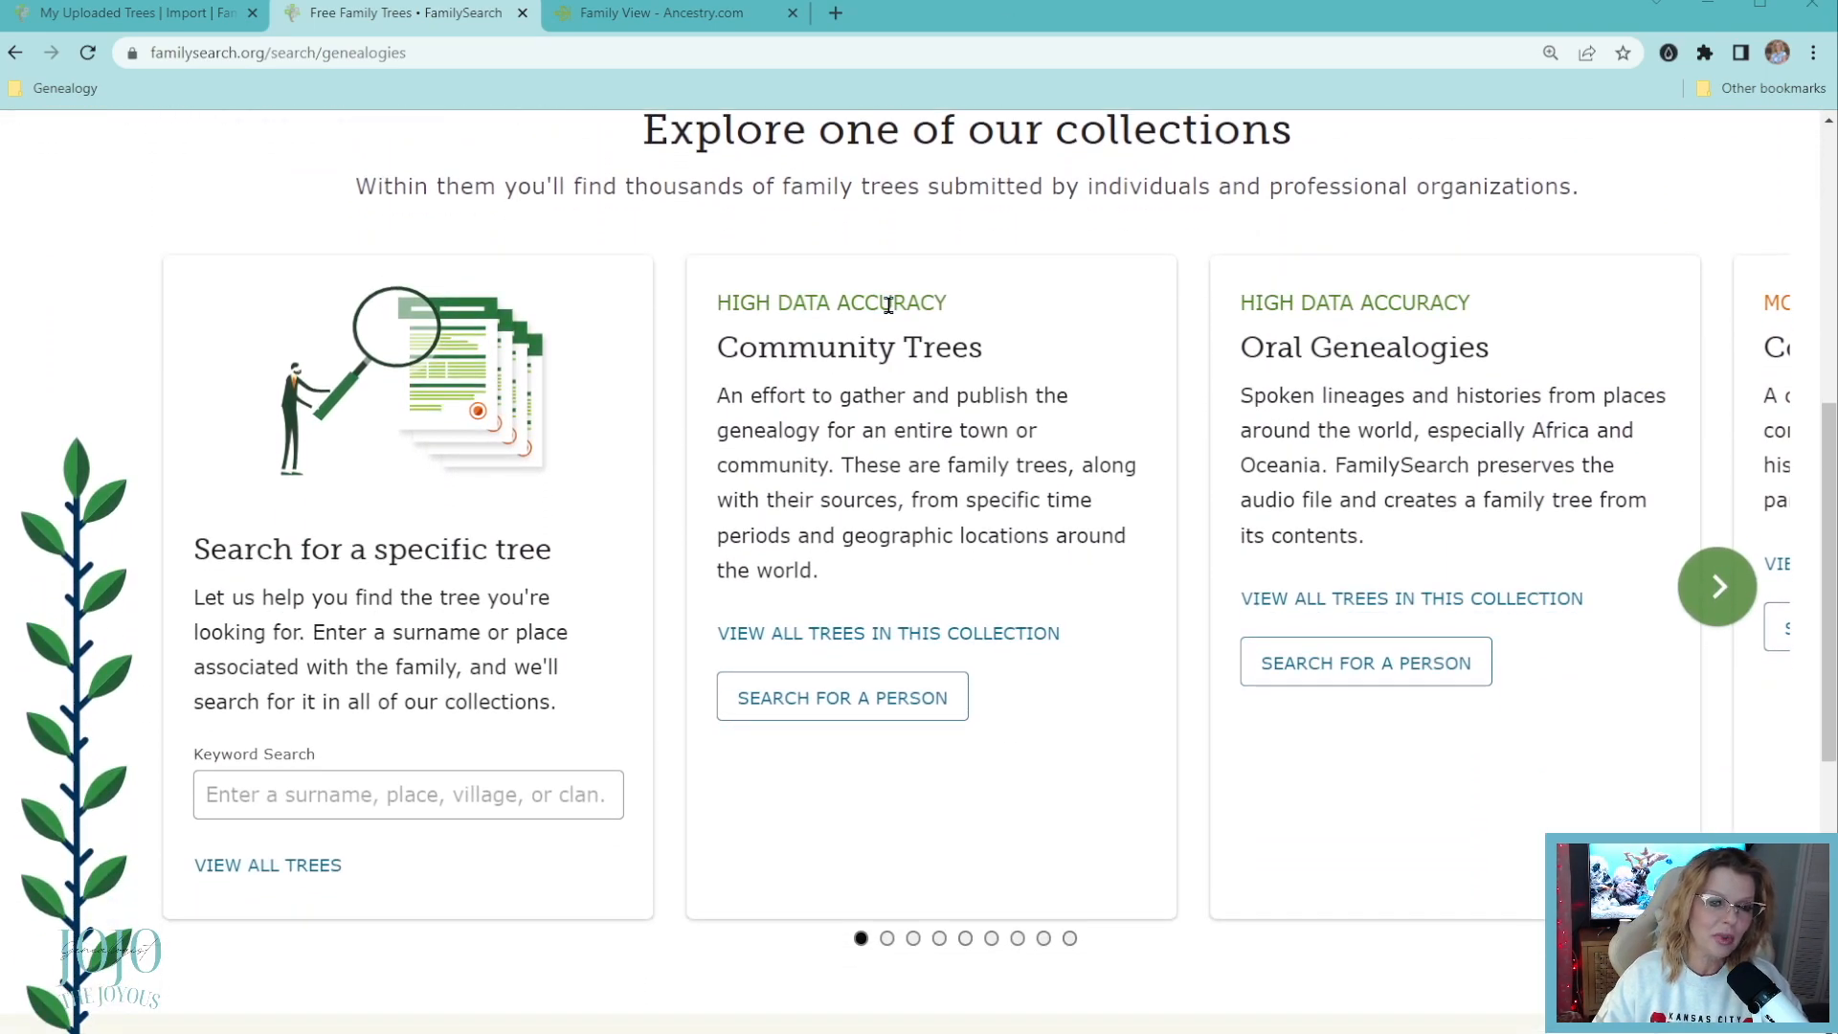
pyautogui.scroll(-2, 889, 305)
pyautogui.scroll(7, 889, 305)
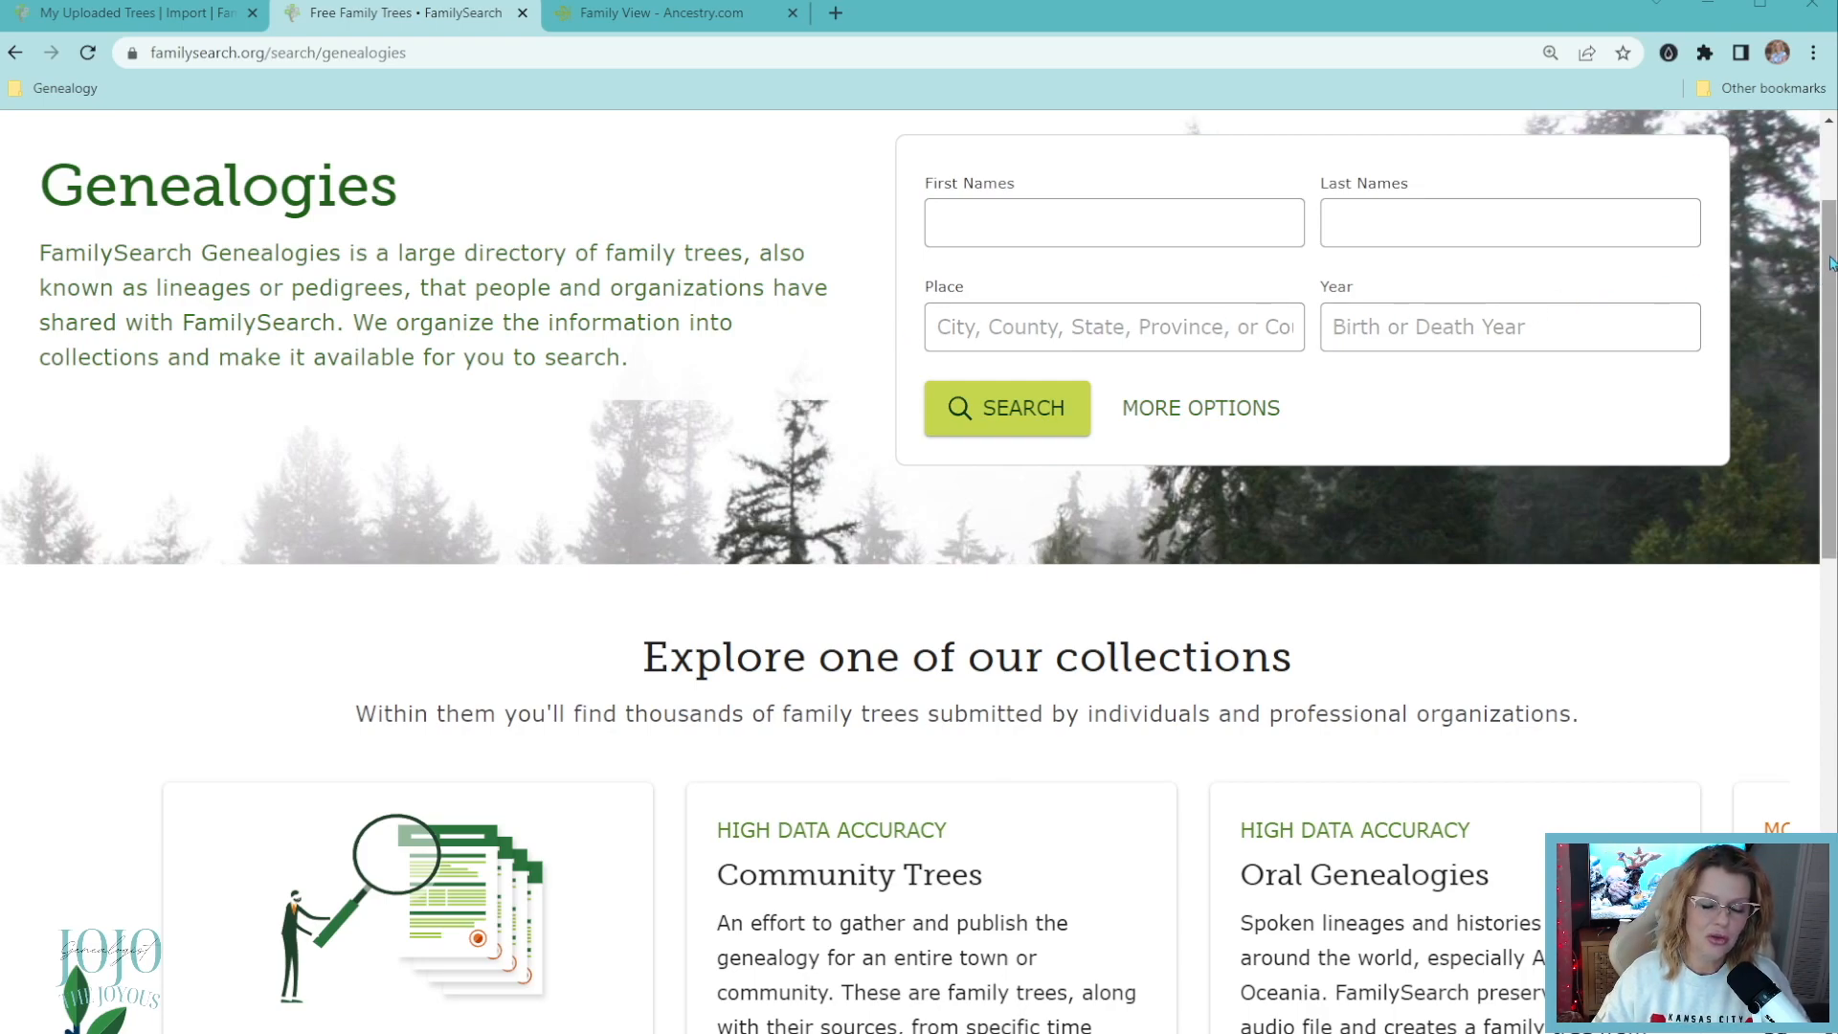
# Open the page for uploading an individual tree from the section comparing Genealogies with the Family Tree.
pyautogui.moveTo(1830, 263); pyautogui.dragTo(1771, 441)
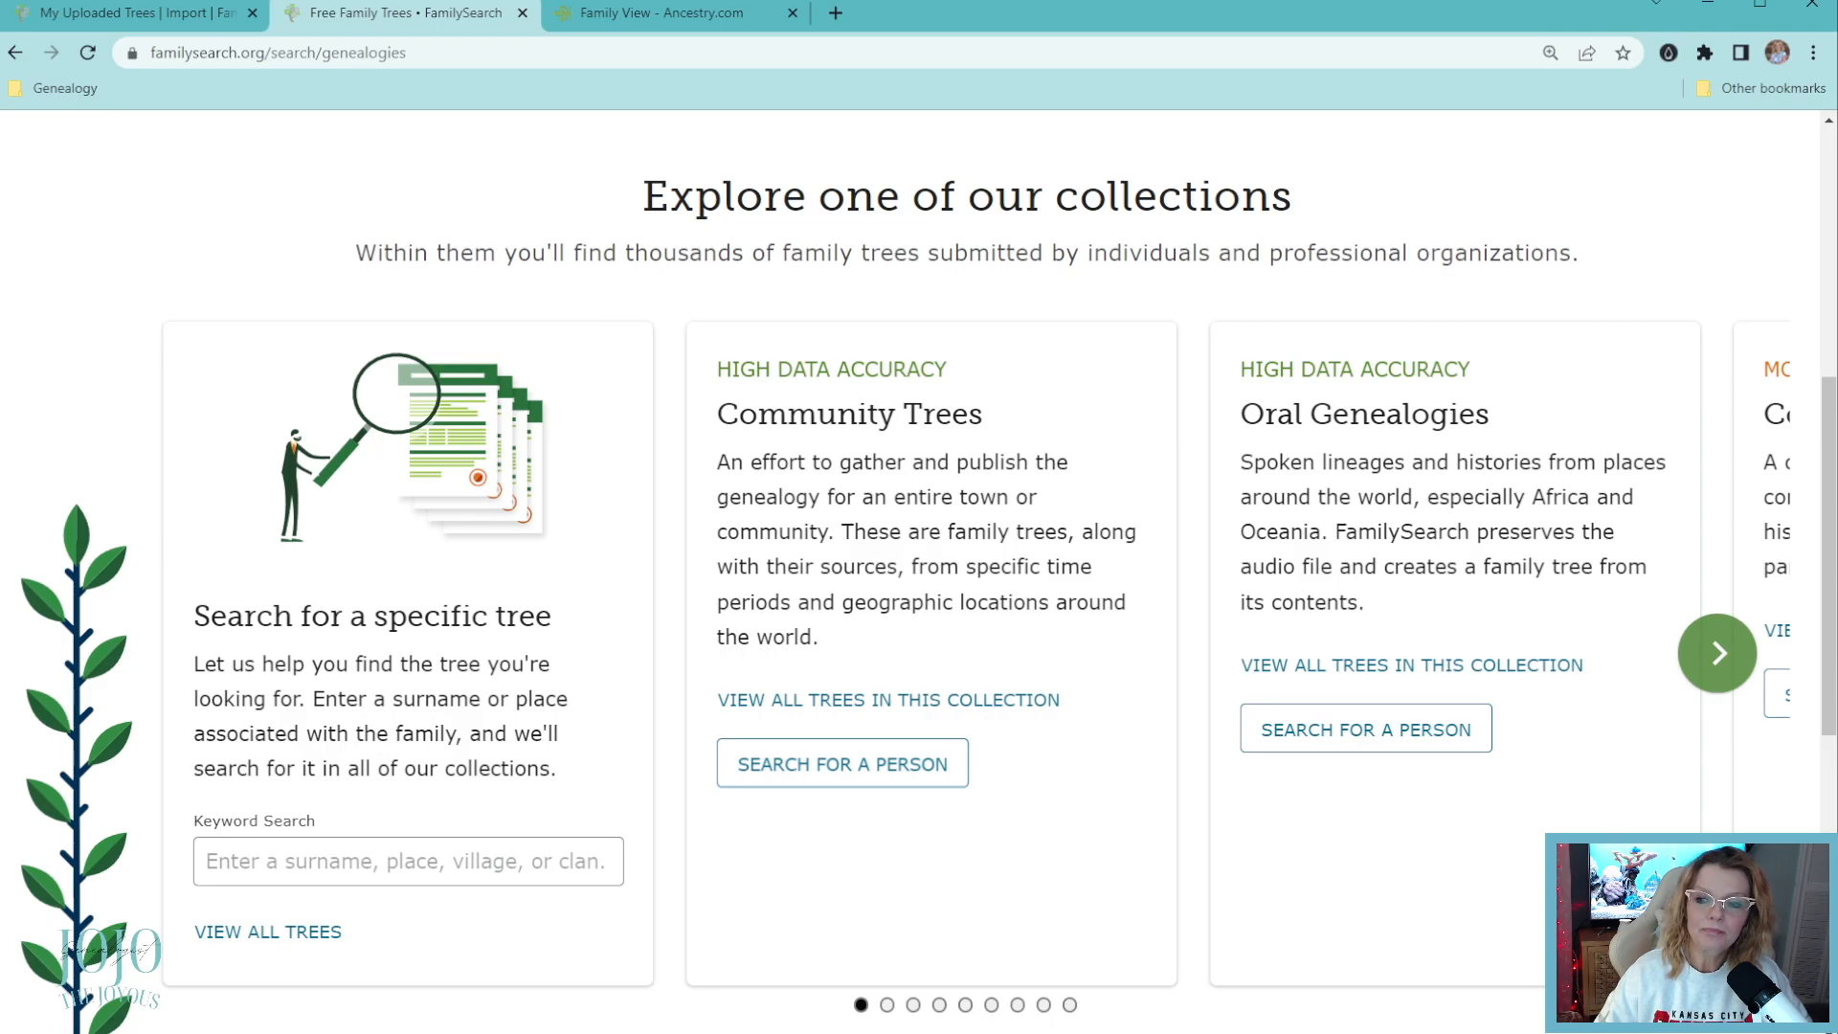
pyautogui.moveTo(1832, 419); pyautogui.dragTo(1800, 713)
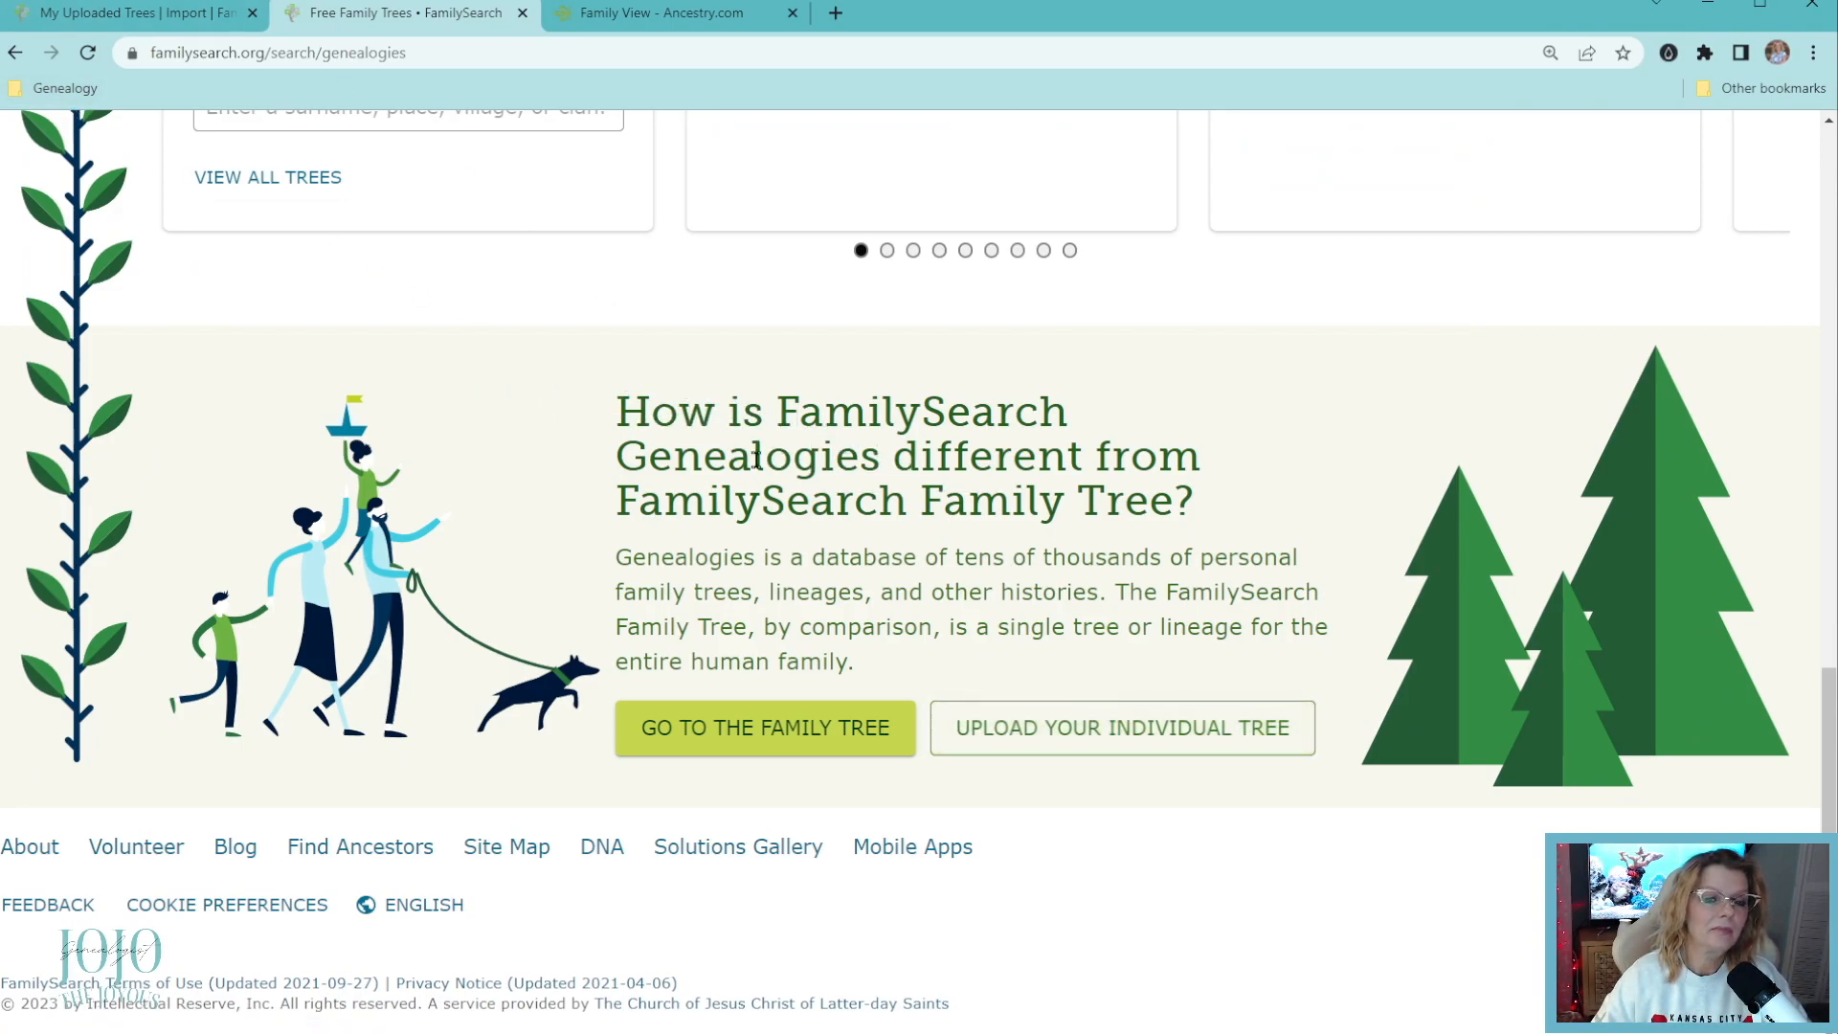
pyautogui.click(1079, 730)
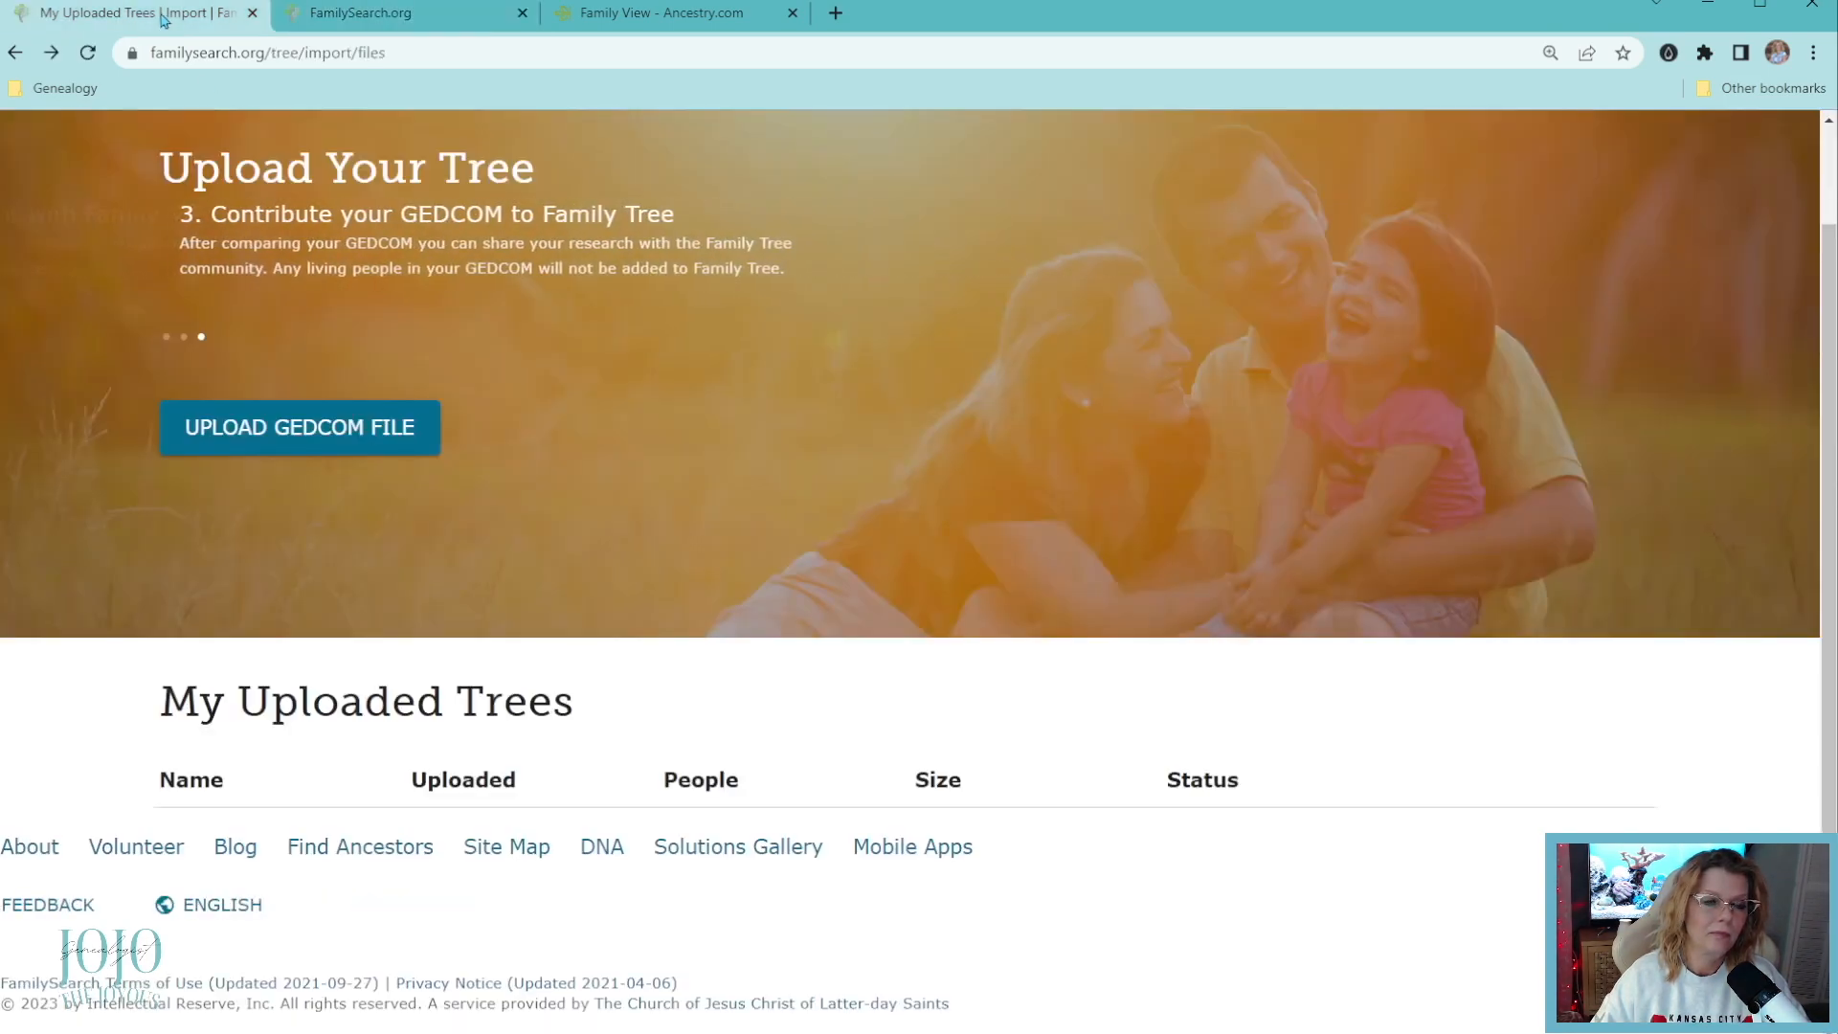
# Start a GEDCOM upload and choose Borton Family Tree.ged from the geneology folder as its file.
pyautogui.click(337, 431)
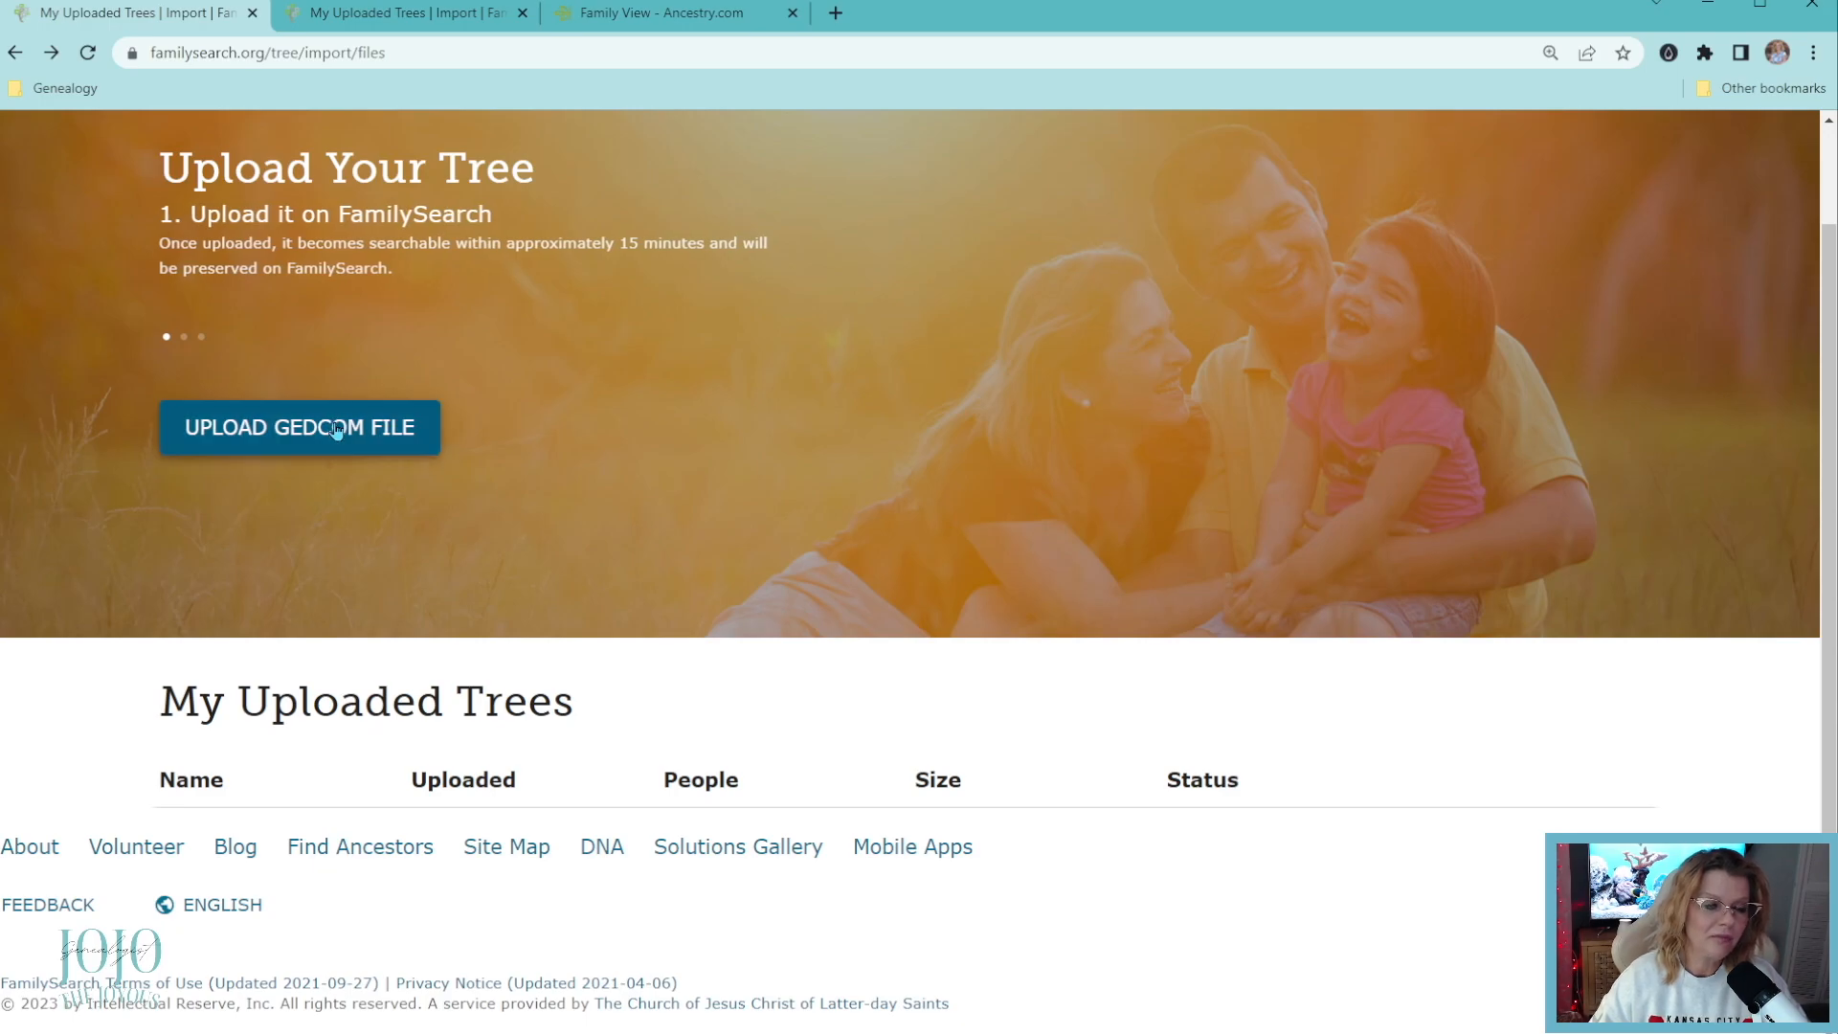
pyautogui.click(667, 409)
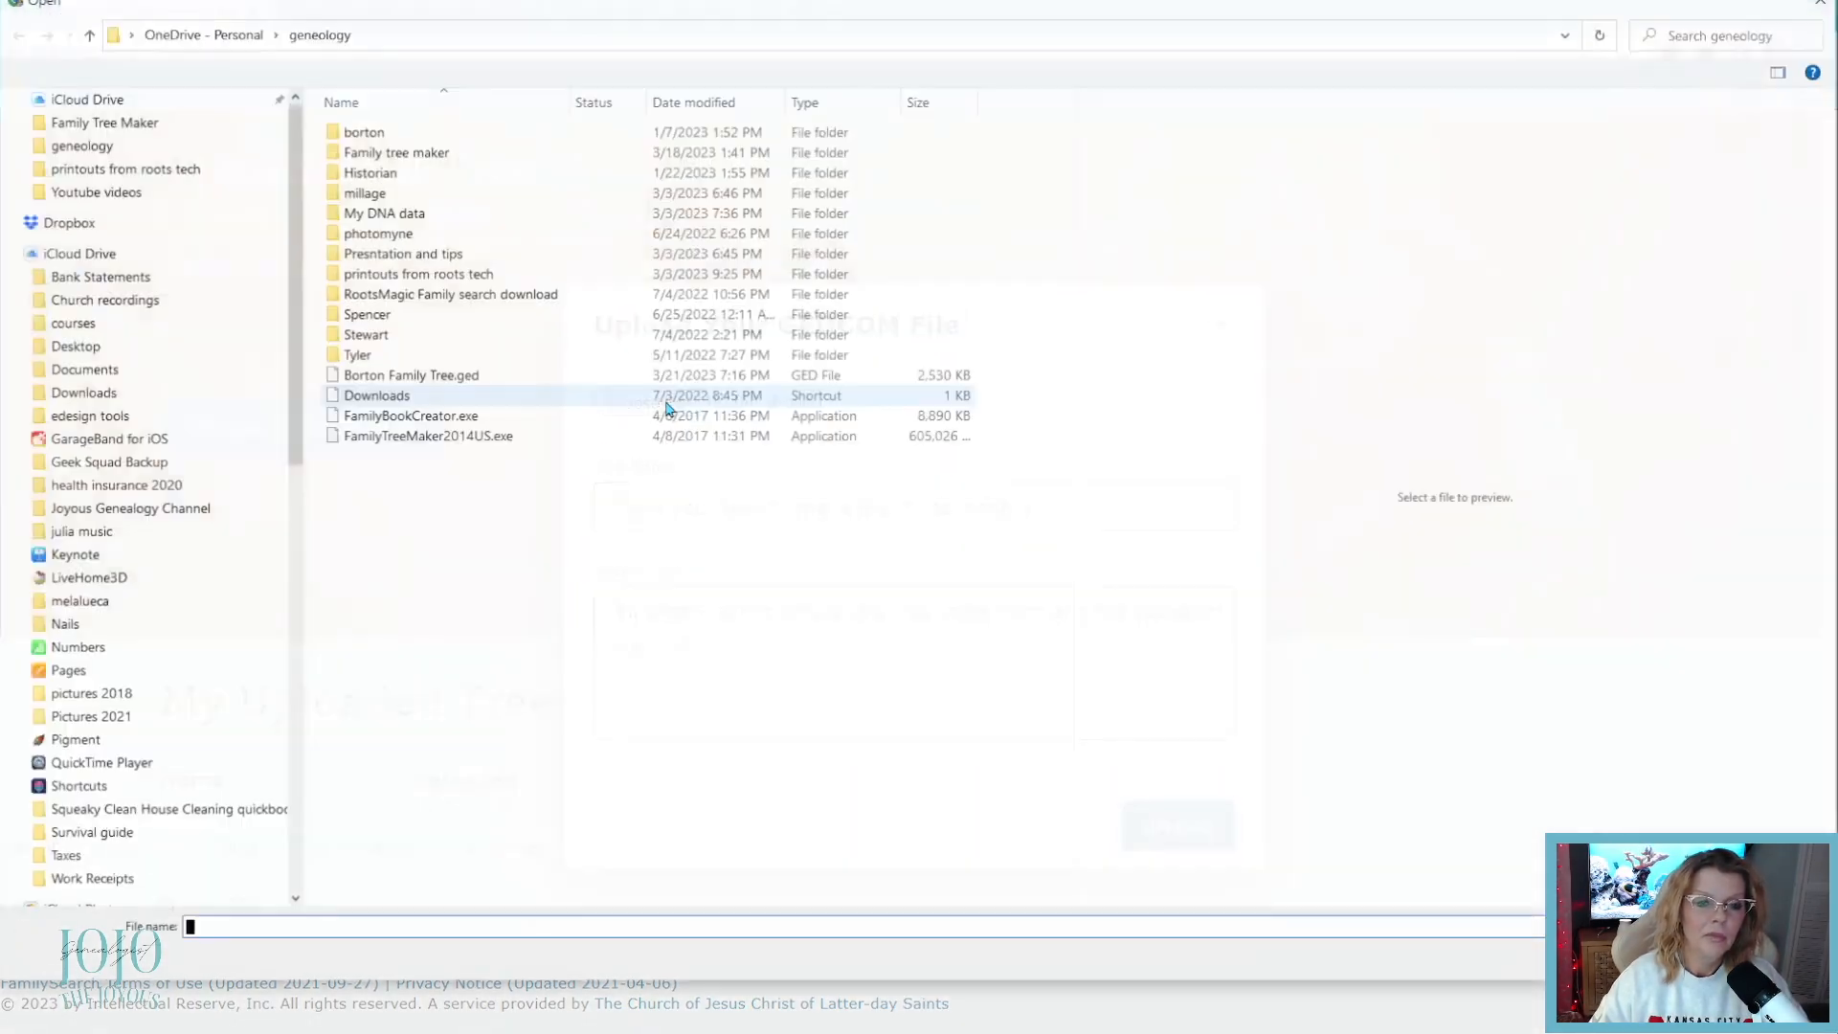
pyautogui.doubleClick(532, 380)
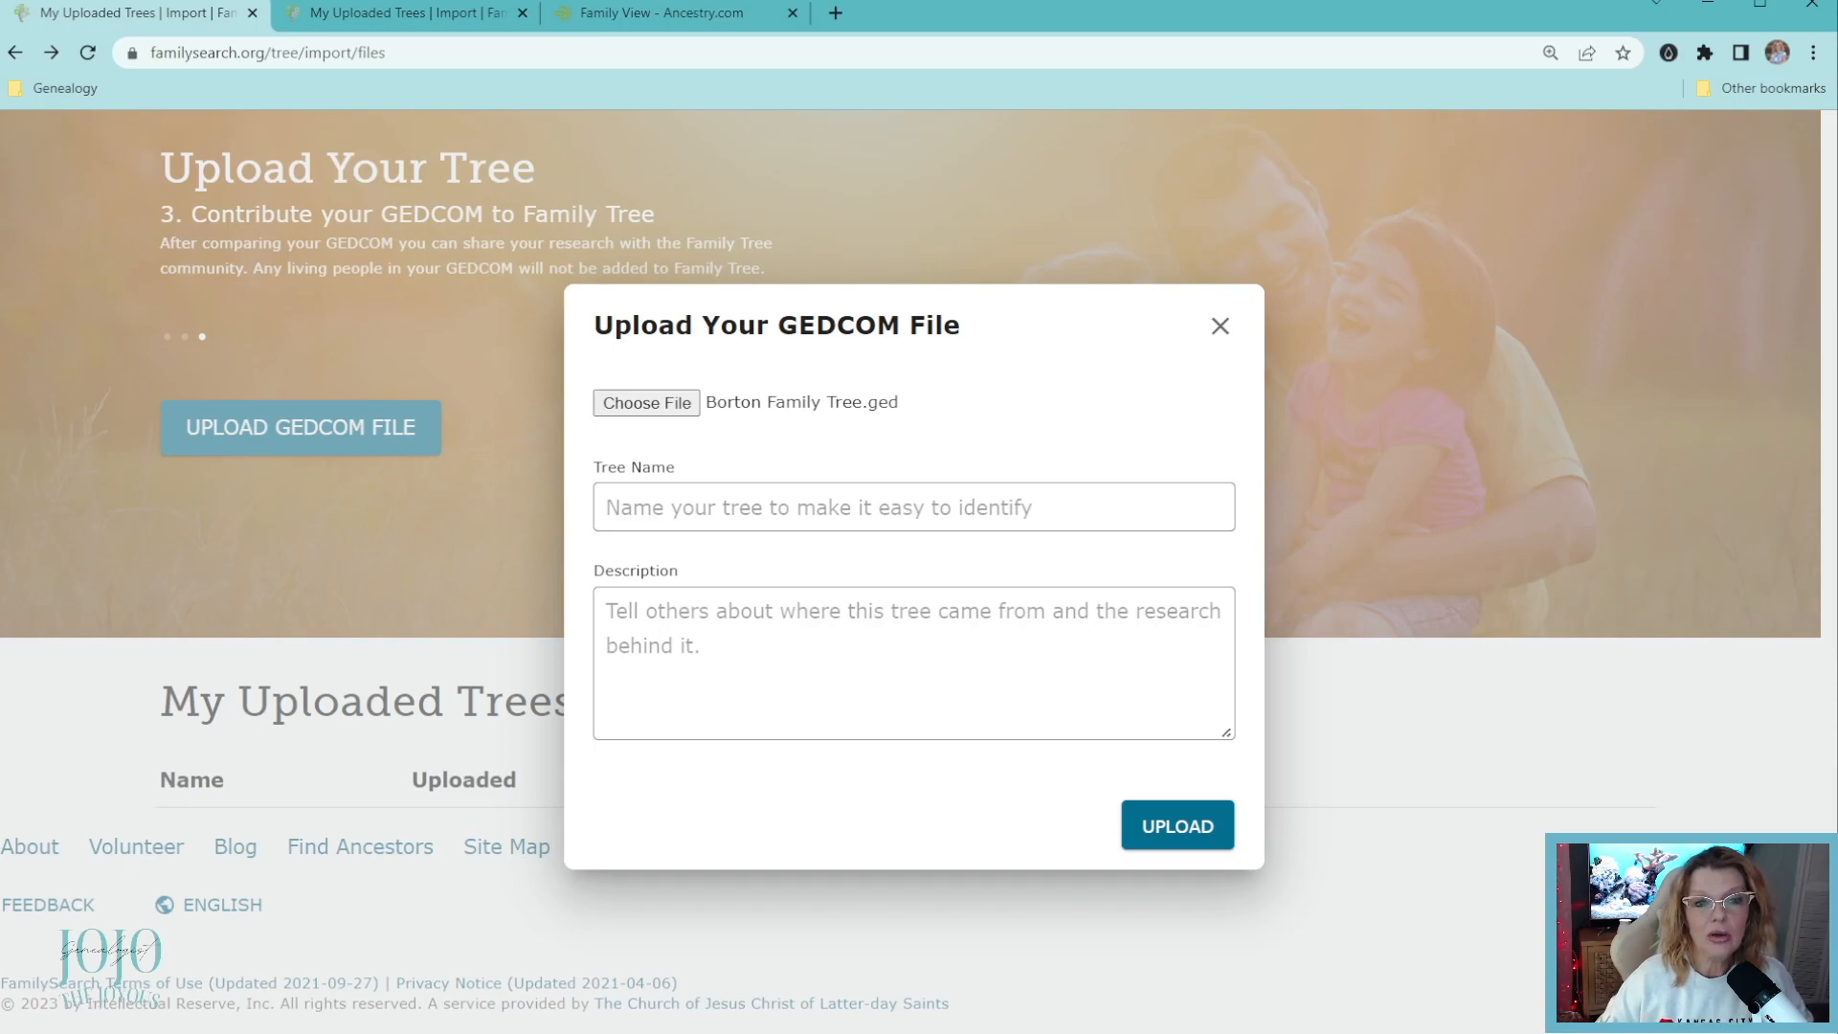
# Switch to Ancestry and open the tree settings of Borton Family Tree to find the GEDCOM download option.
pyautogui.click(677, 17)
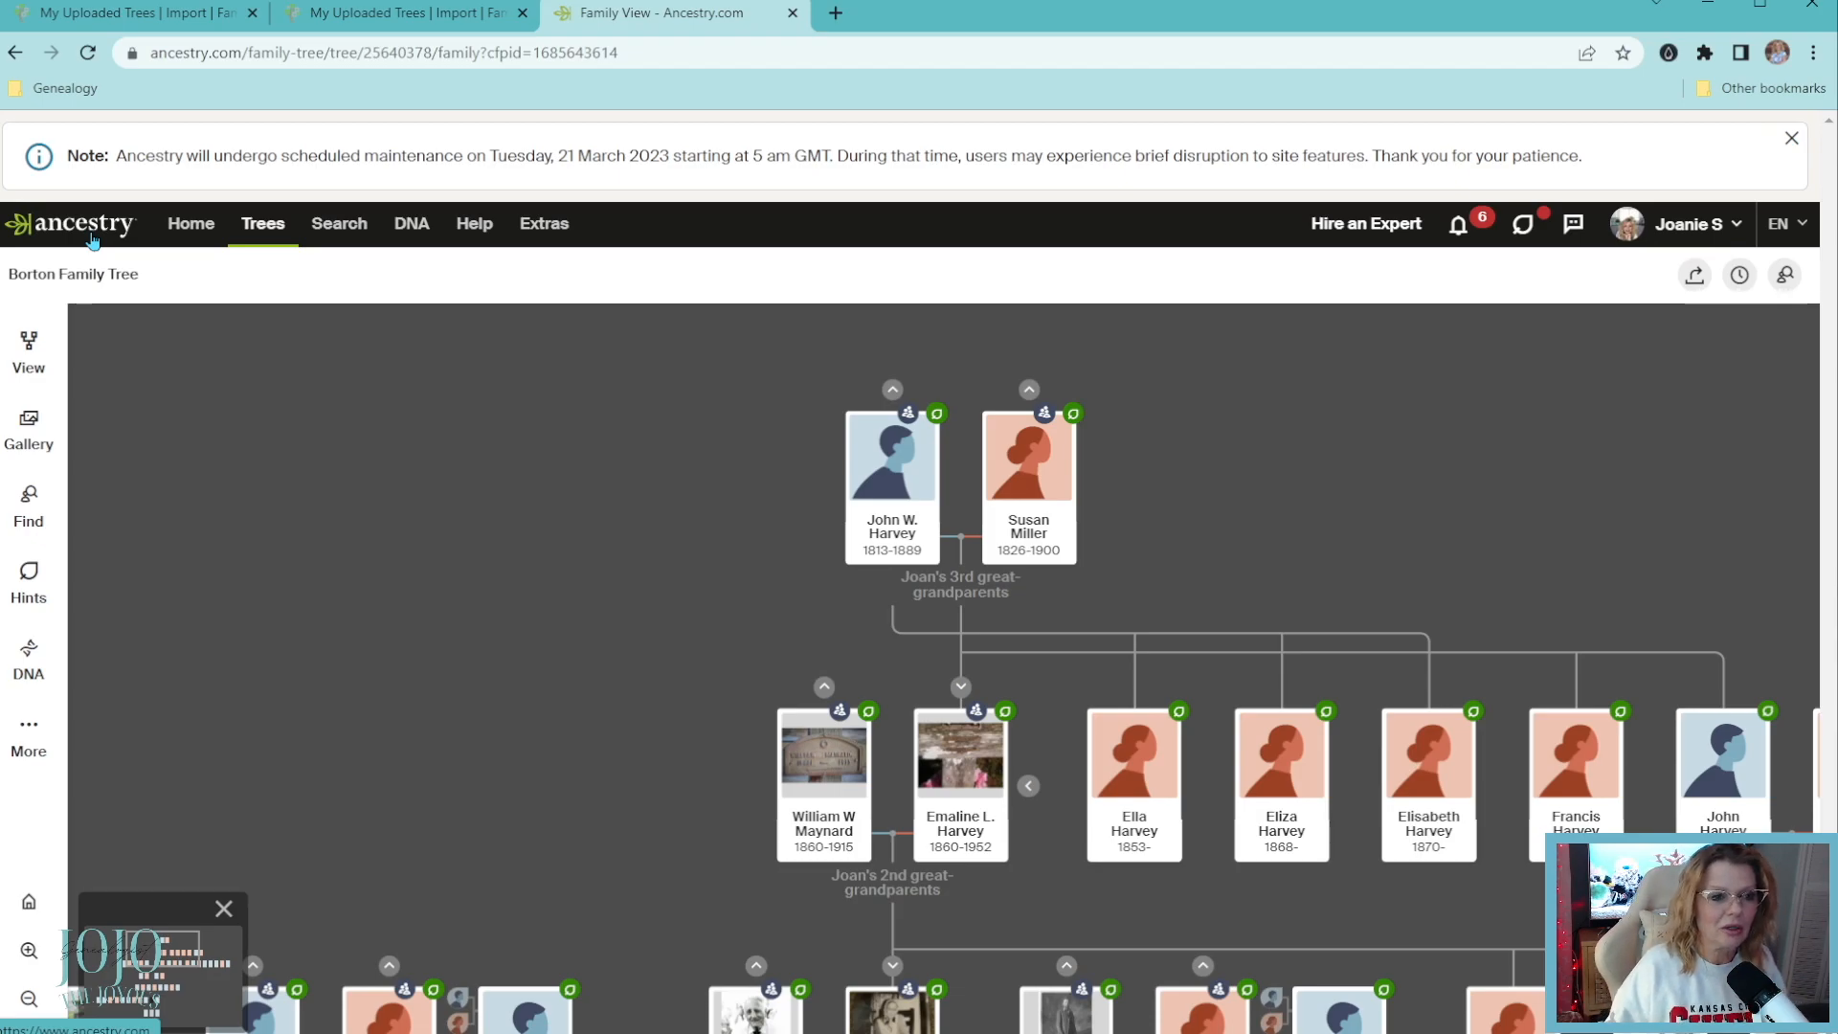
pyautogui.click(264, 233)
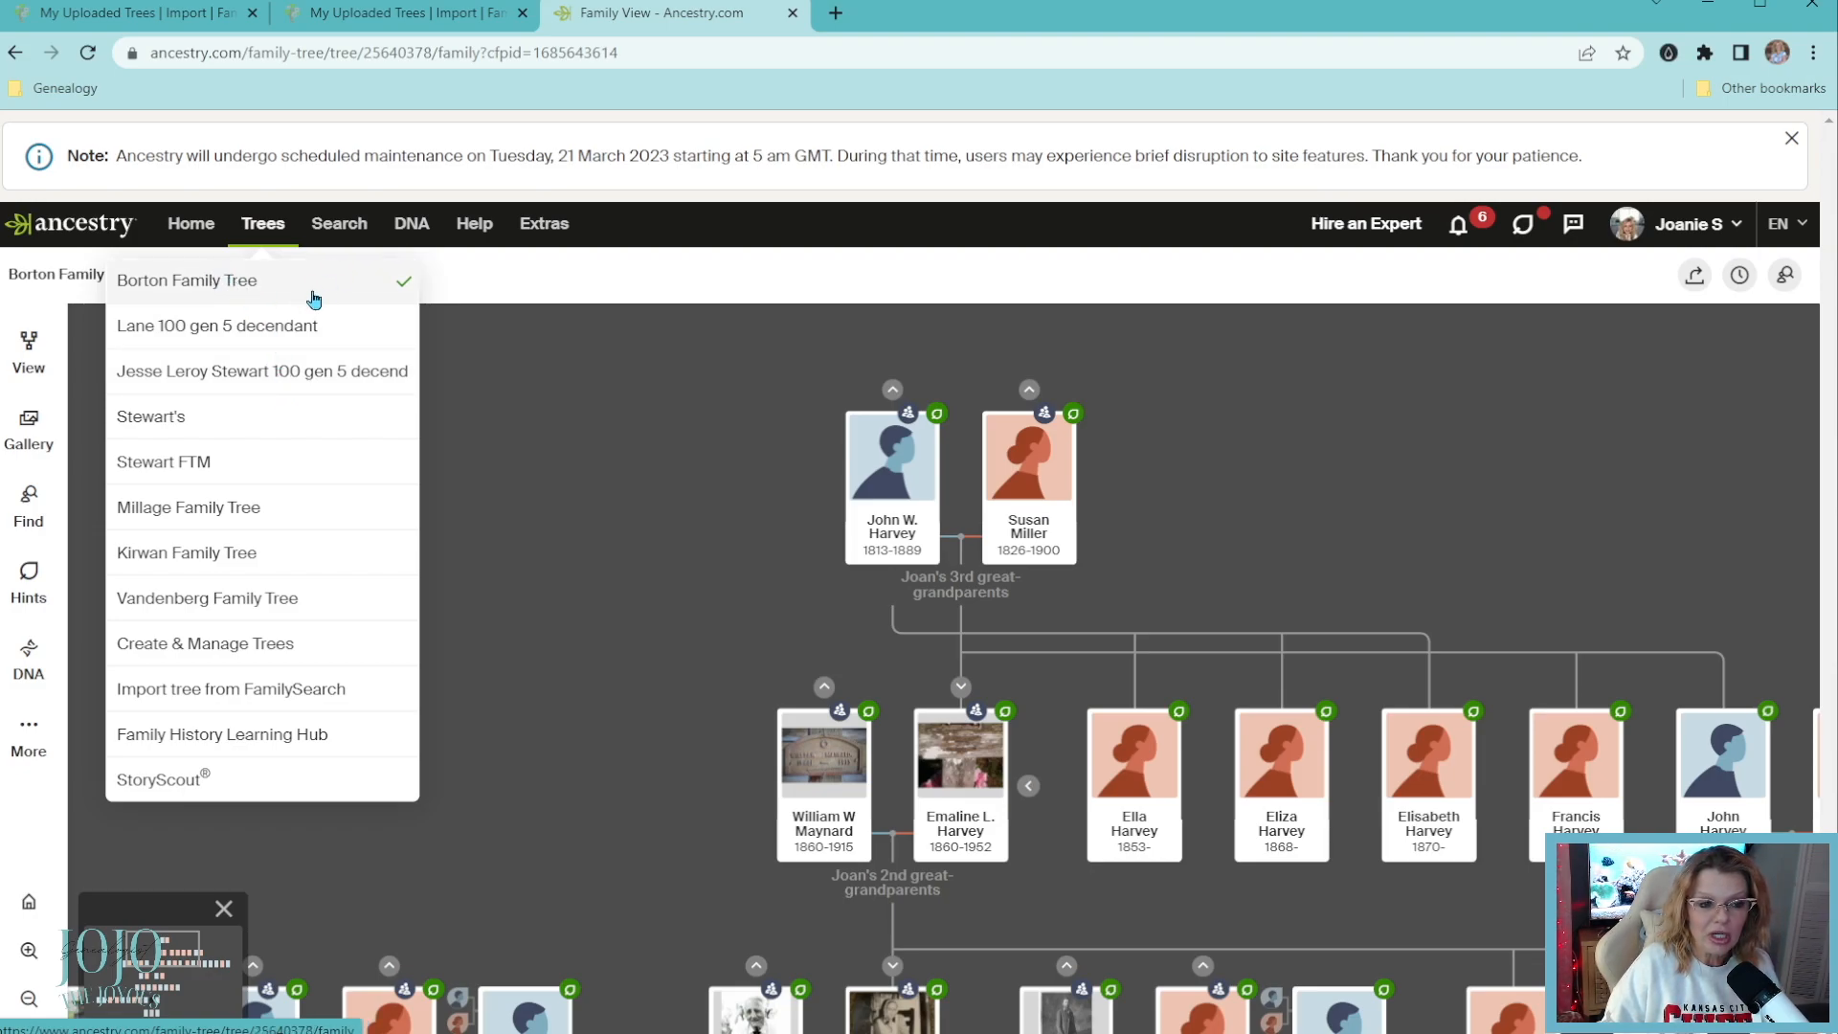
pyautogui.click(499, 498)
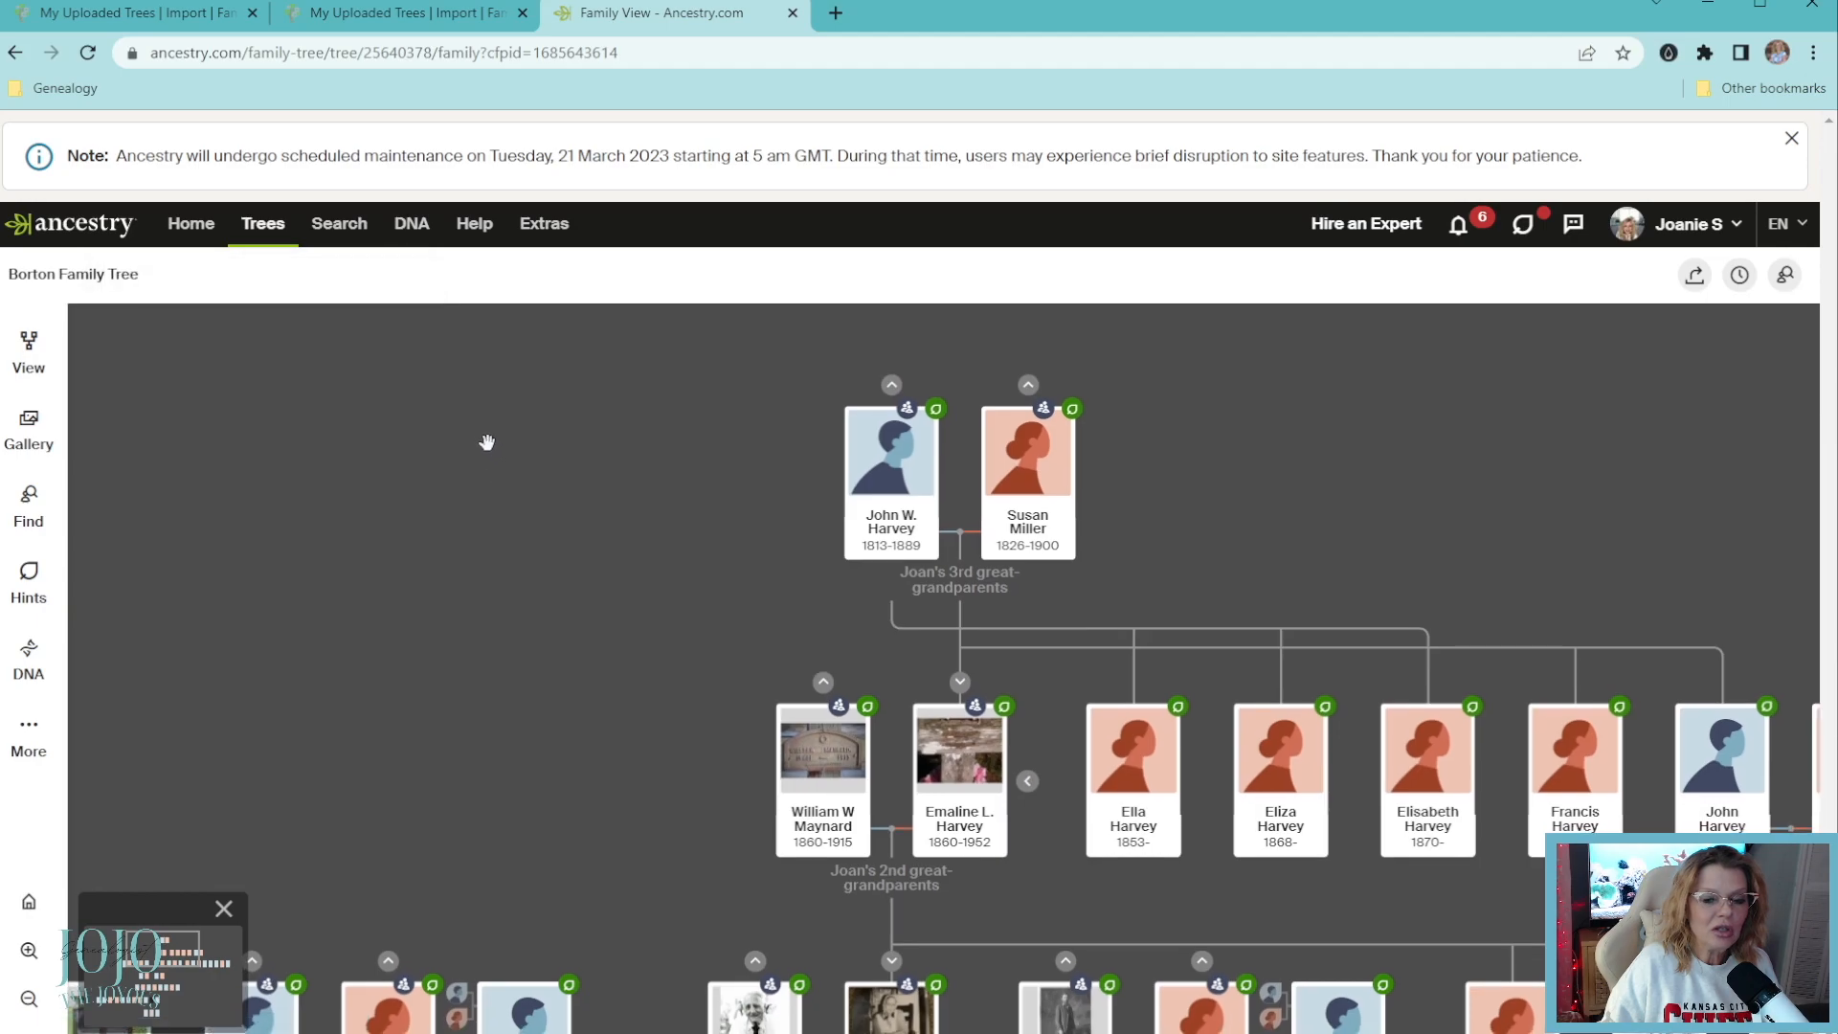
pyautogui.click(29, 730)
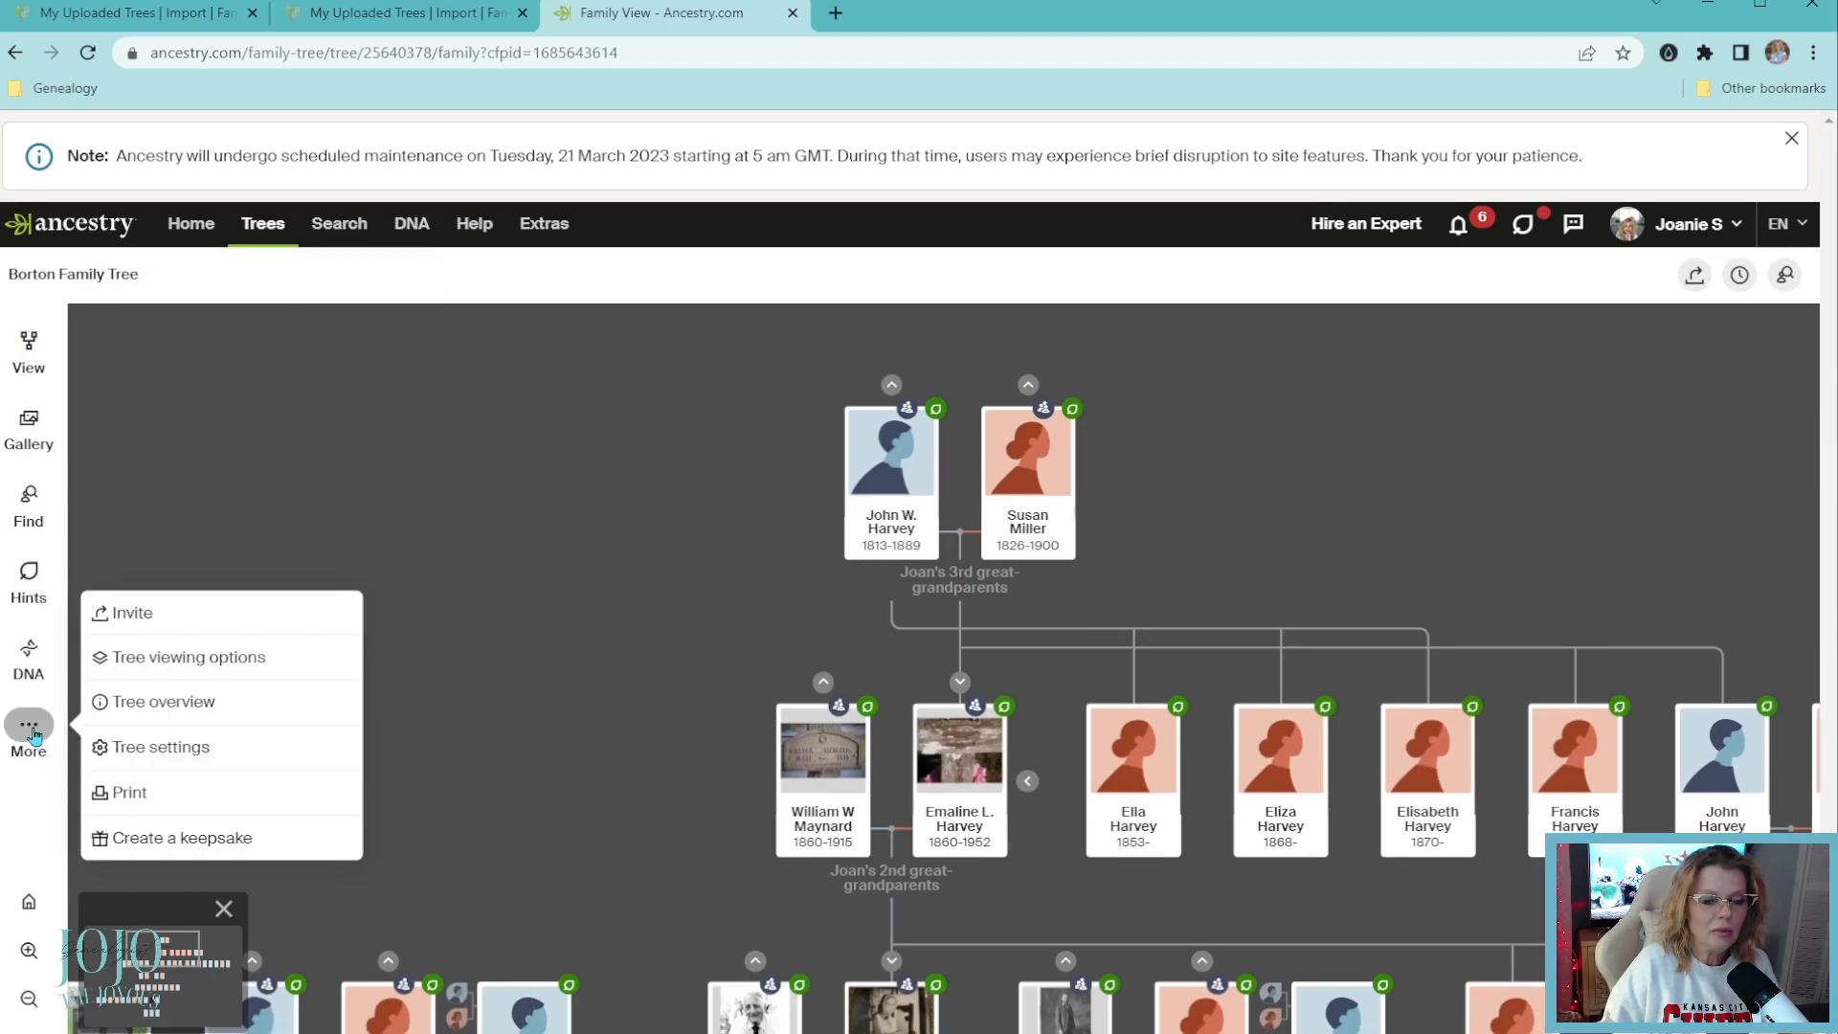
pyautogui.click(176, 758)
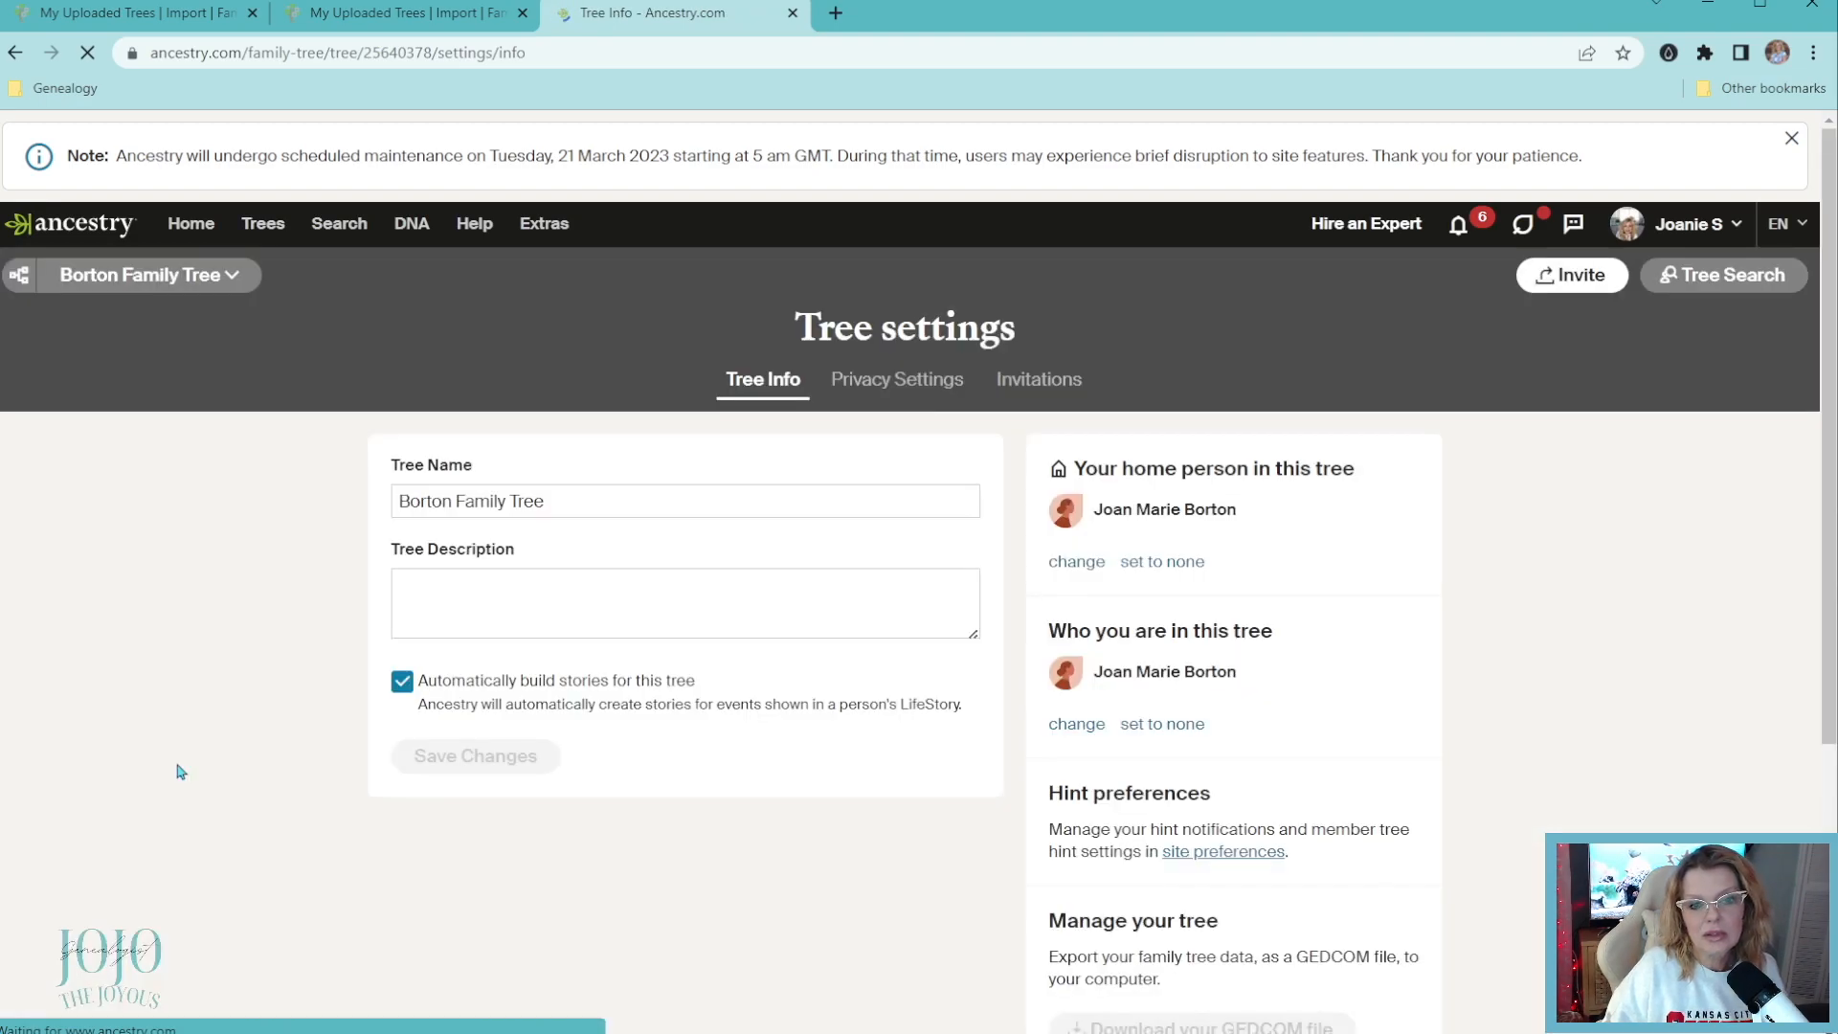
pyautogui.scroll(-2, 1183, 707)
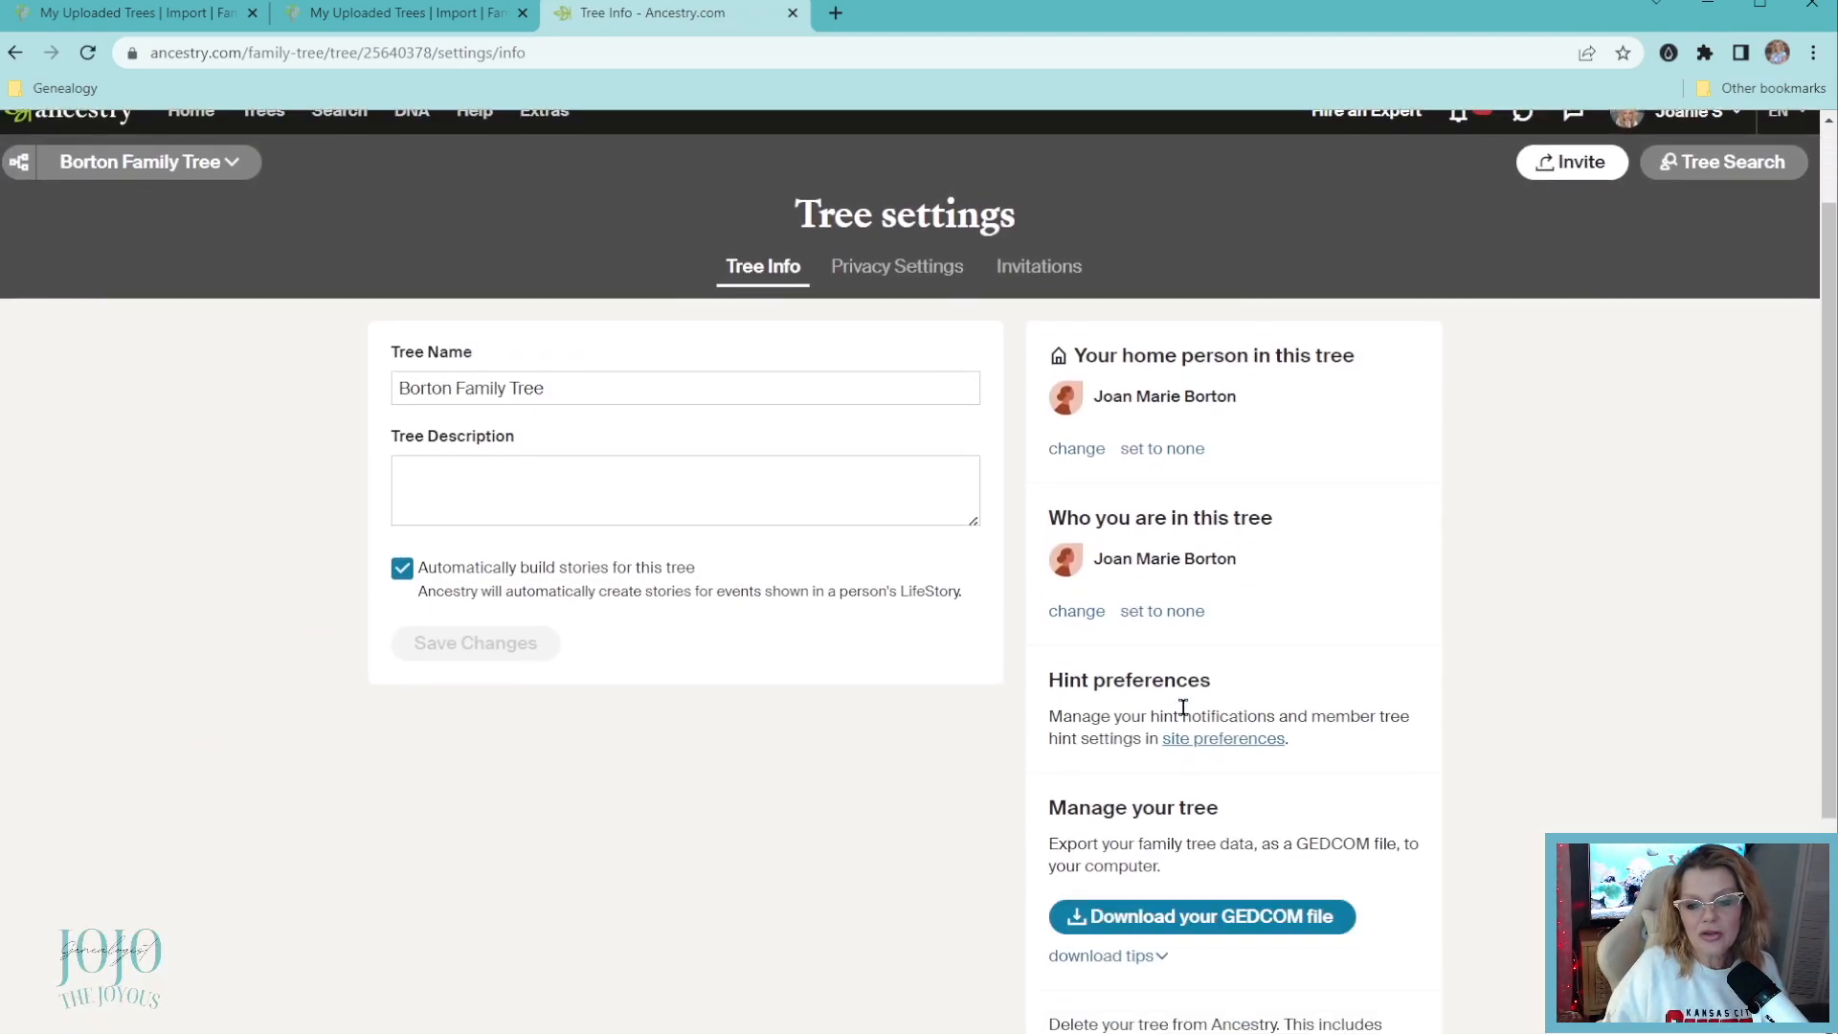
pyautogui.scroll(-2, 1184, 707)
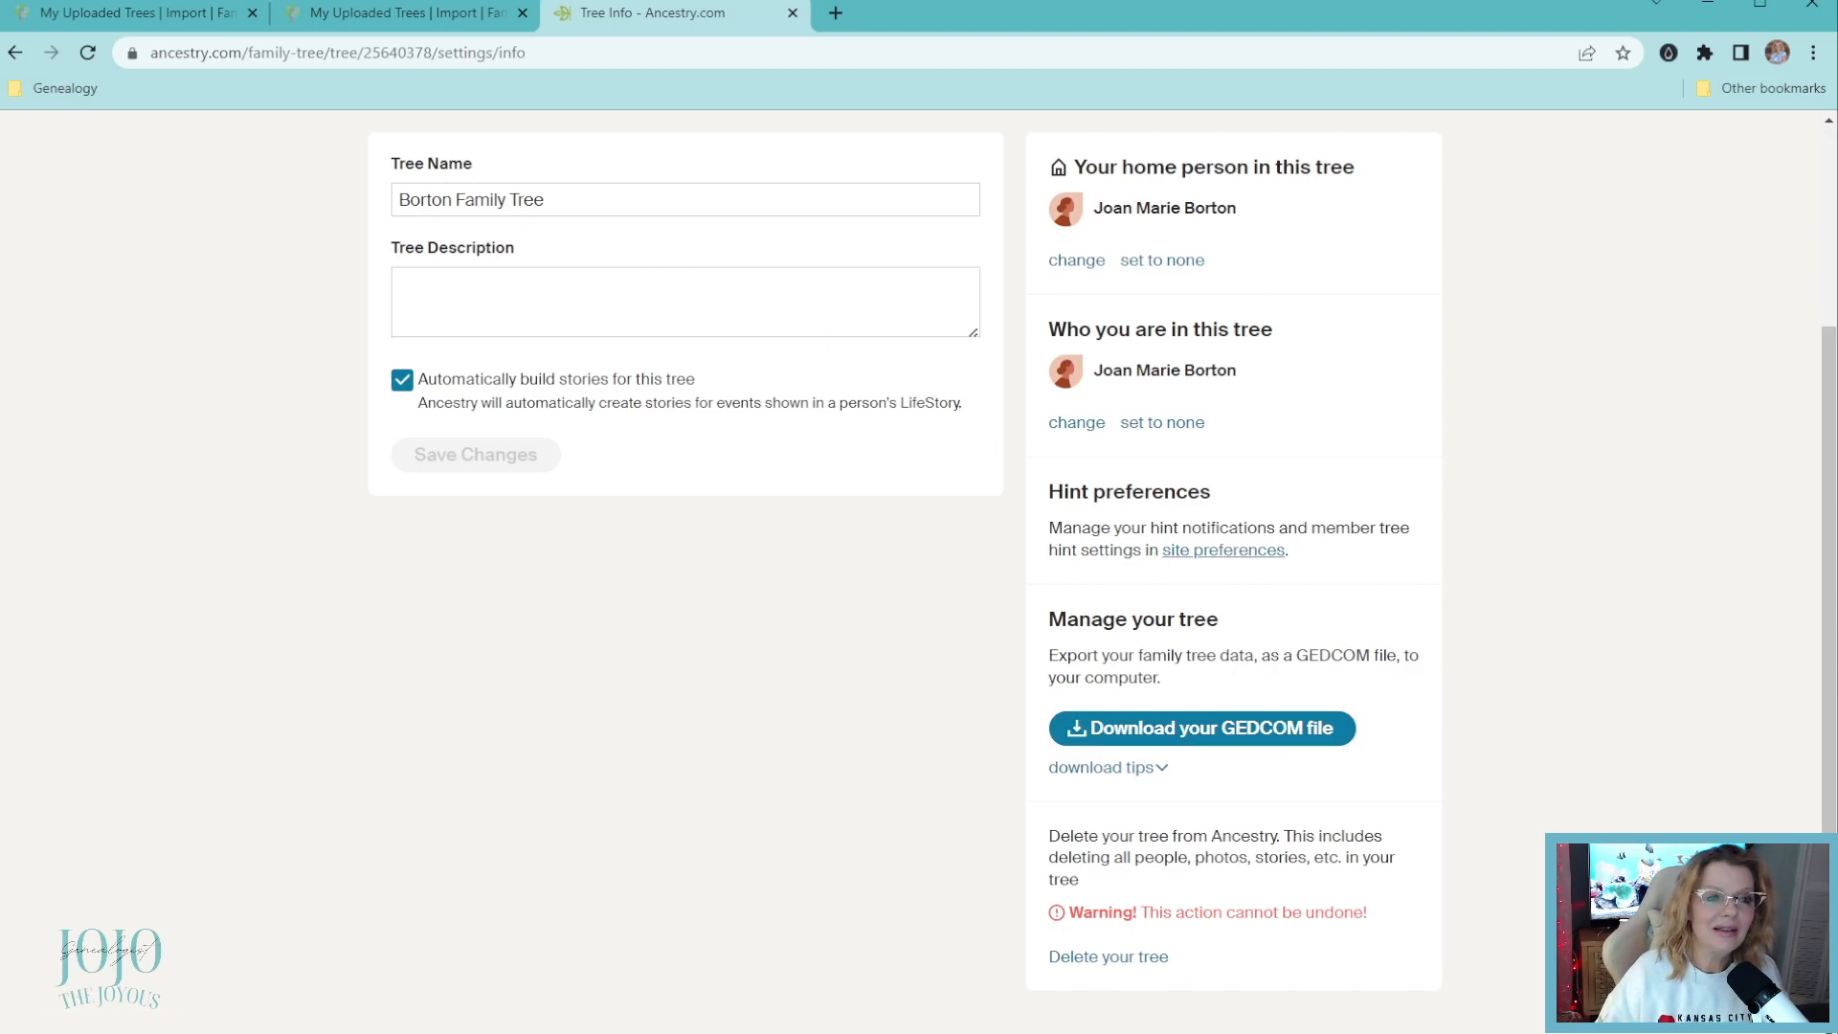
# Return to the FamilySearch upload form, name the tree 1400 Borton tree and enter ancestry as its description.
pyautogui.click(191, 13)
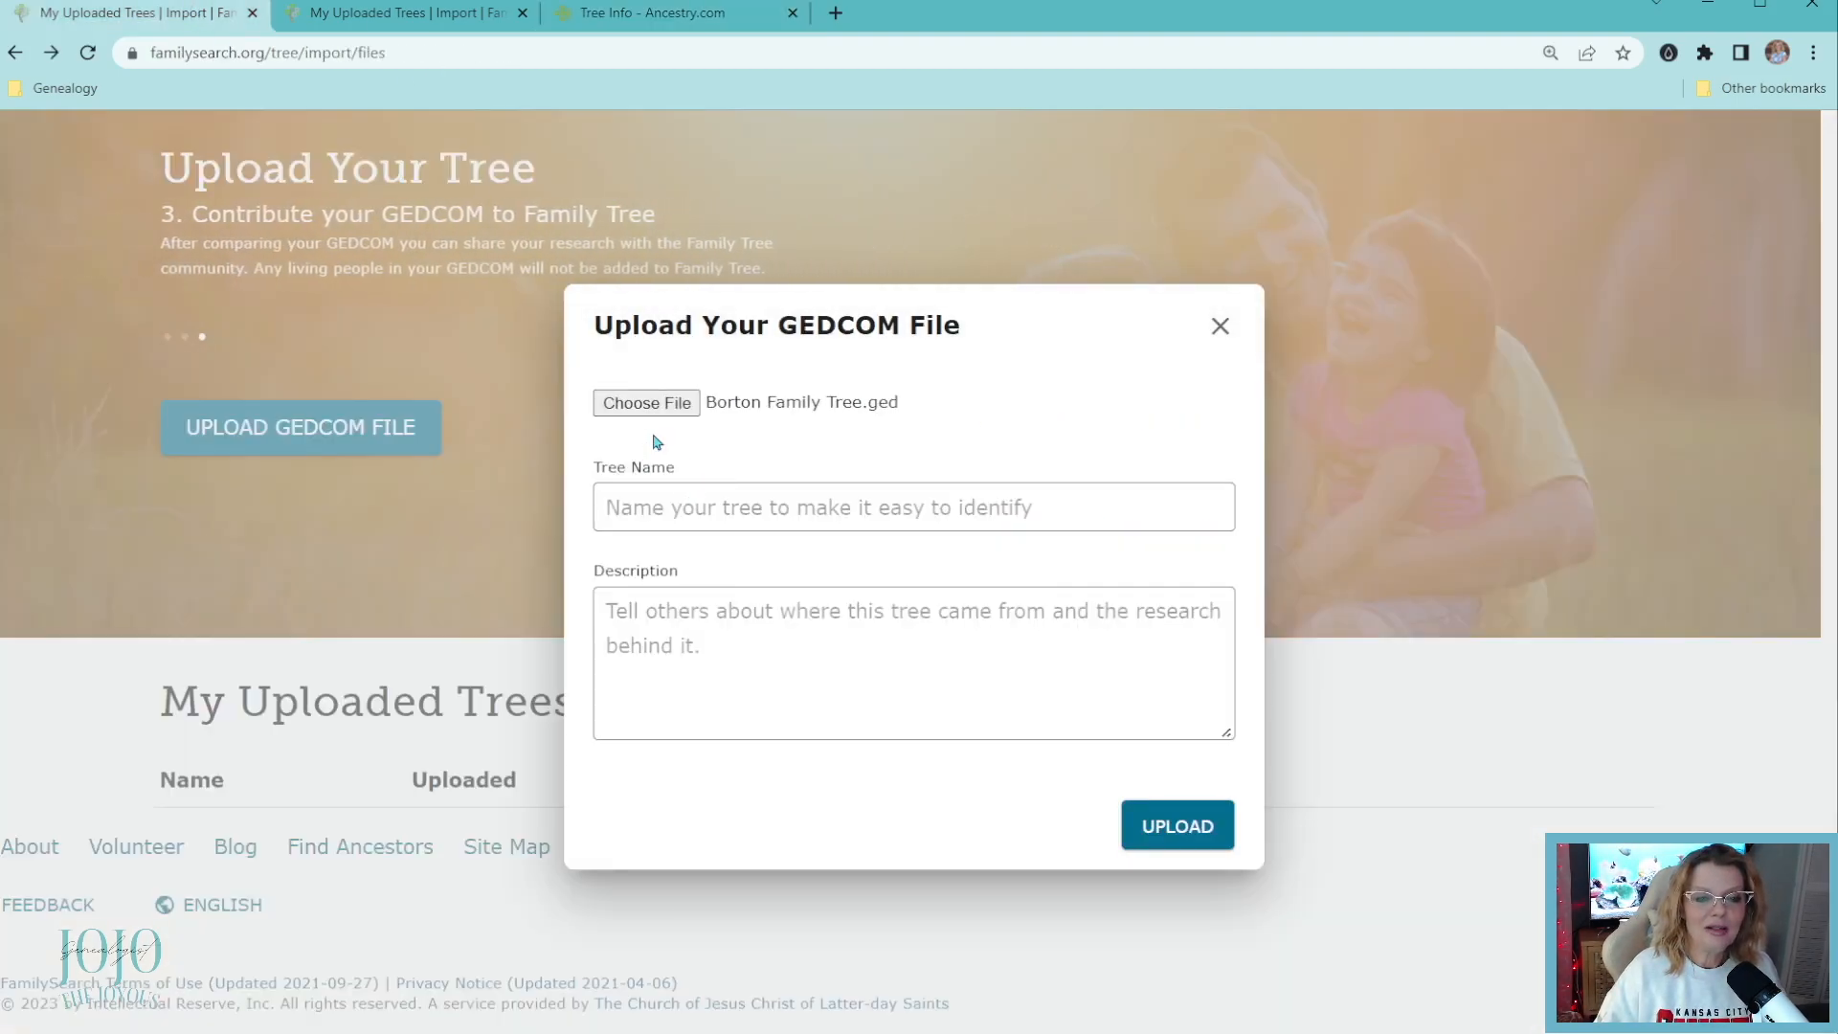
pyautogui.click(722, 506)
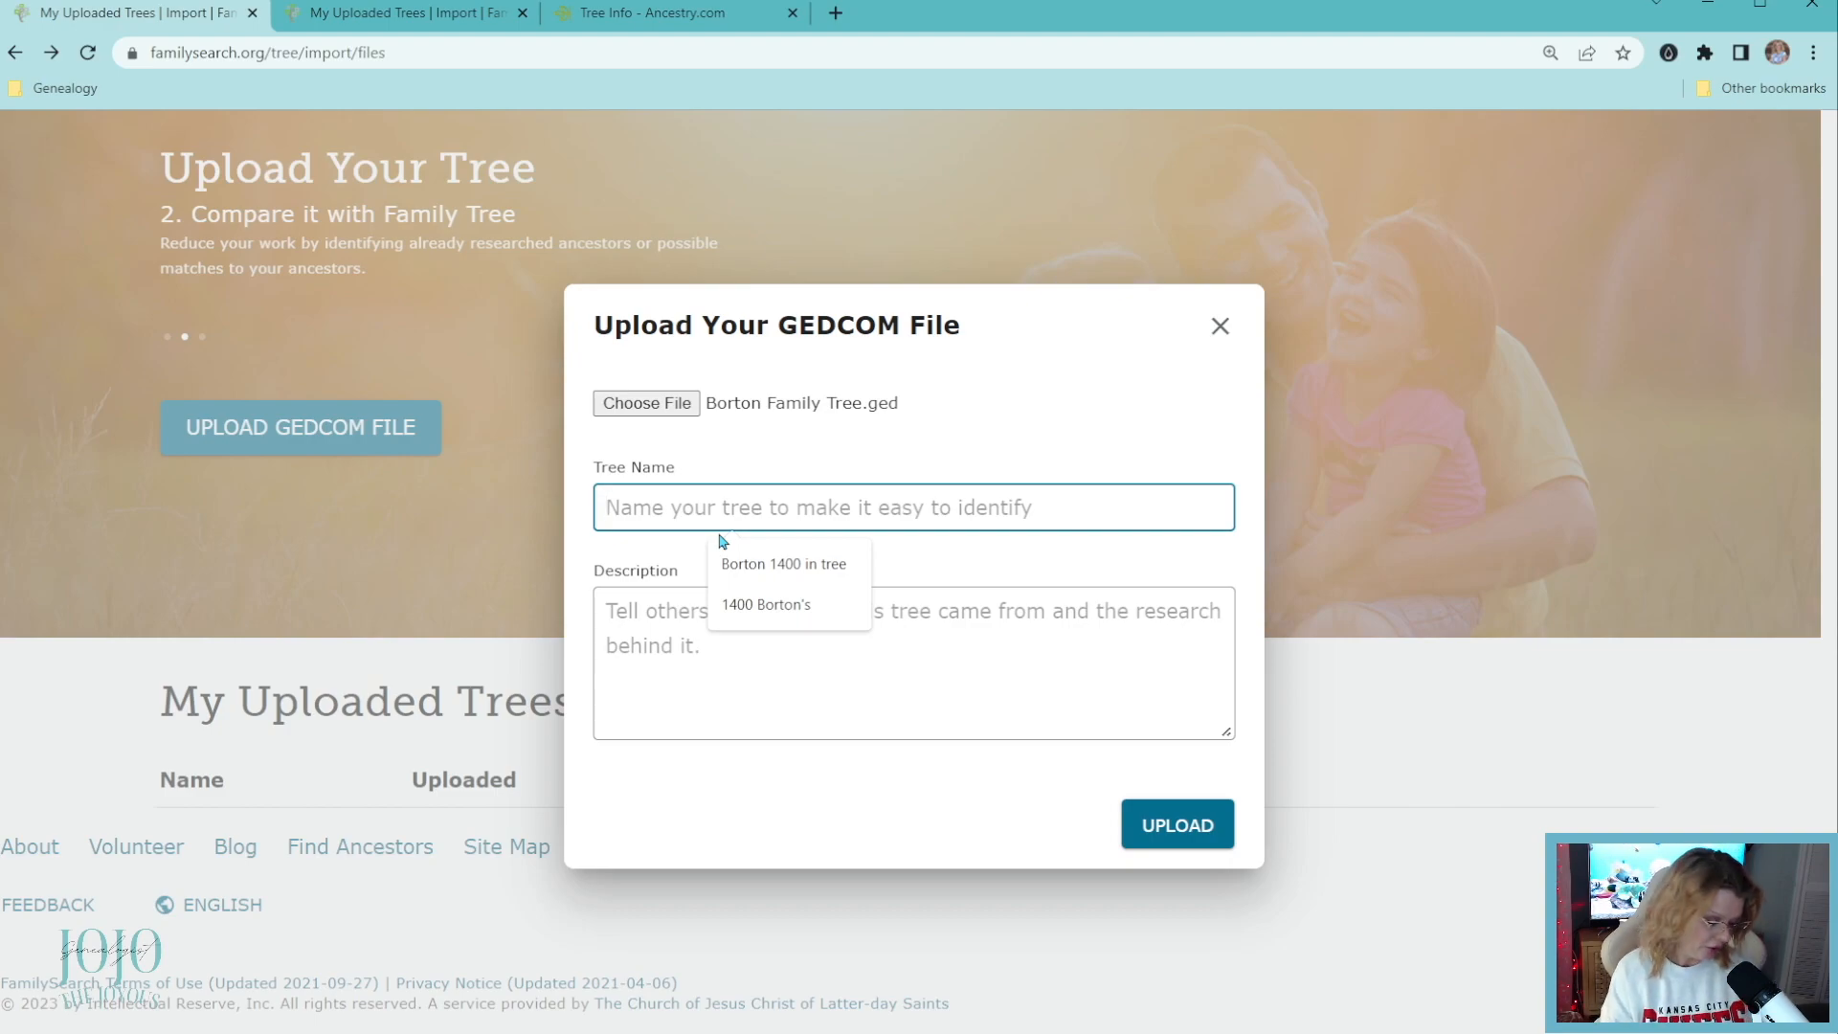
pyautogui.write('1400')
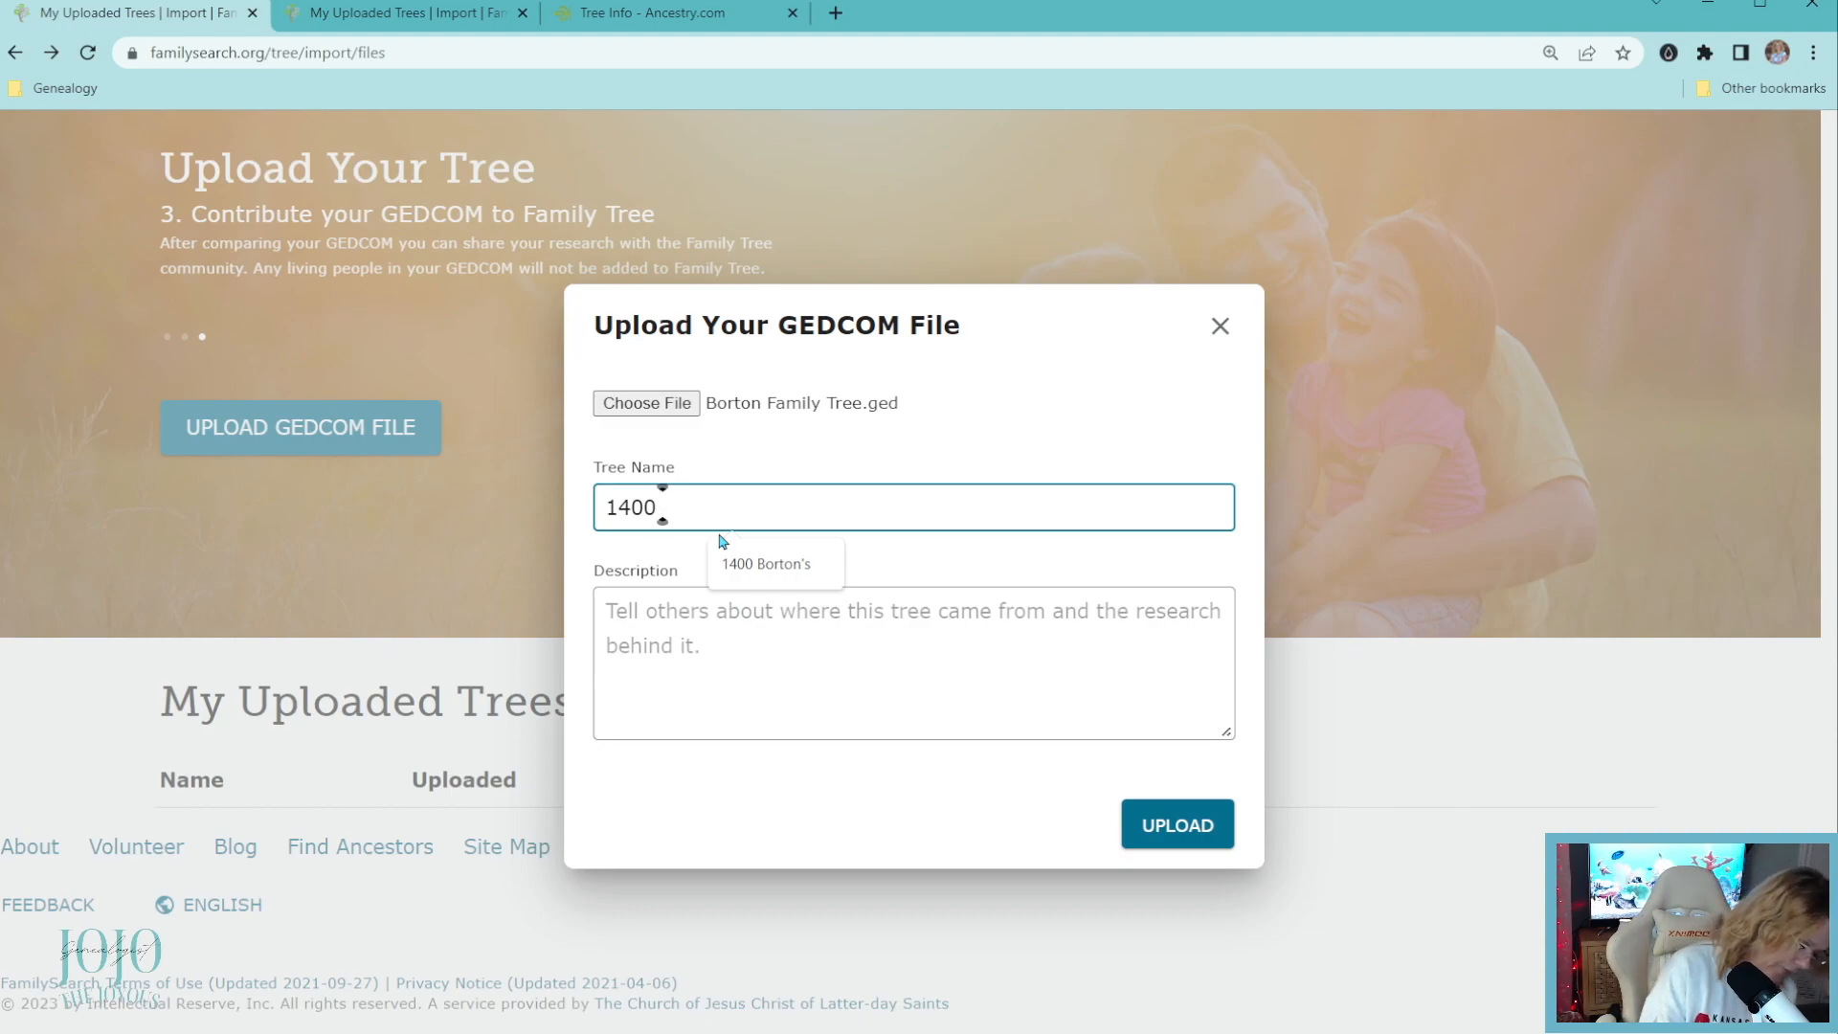
pyautogui.write(' Bortom')
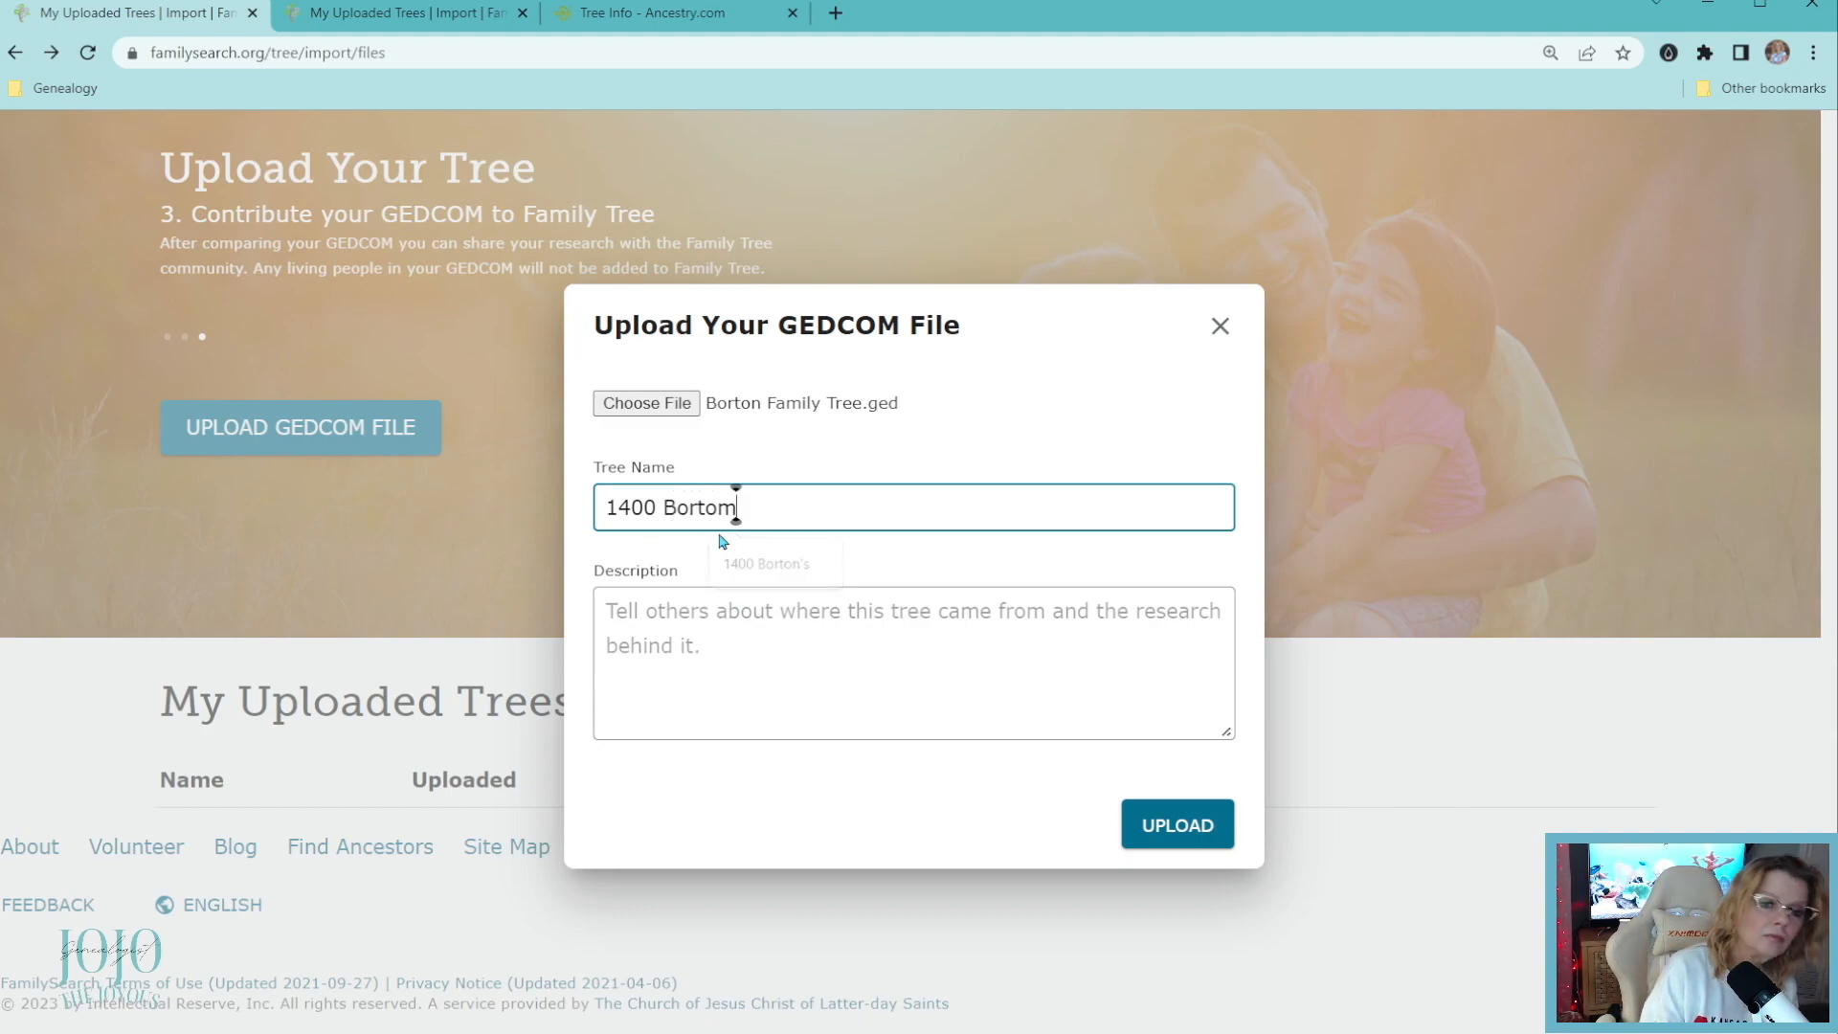
pyautogui.press('BackSpace')
pyautogui.write('n tree')
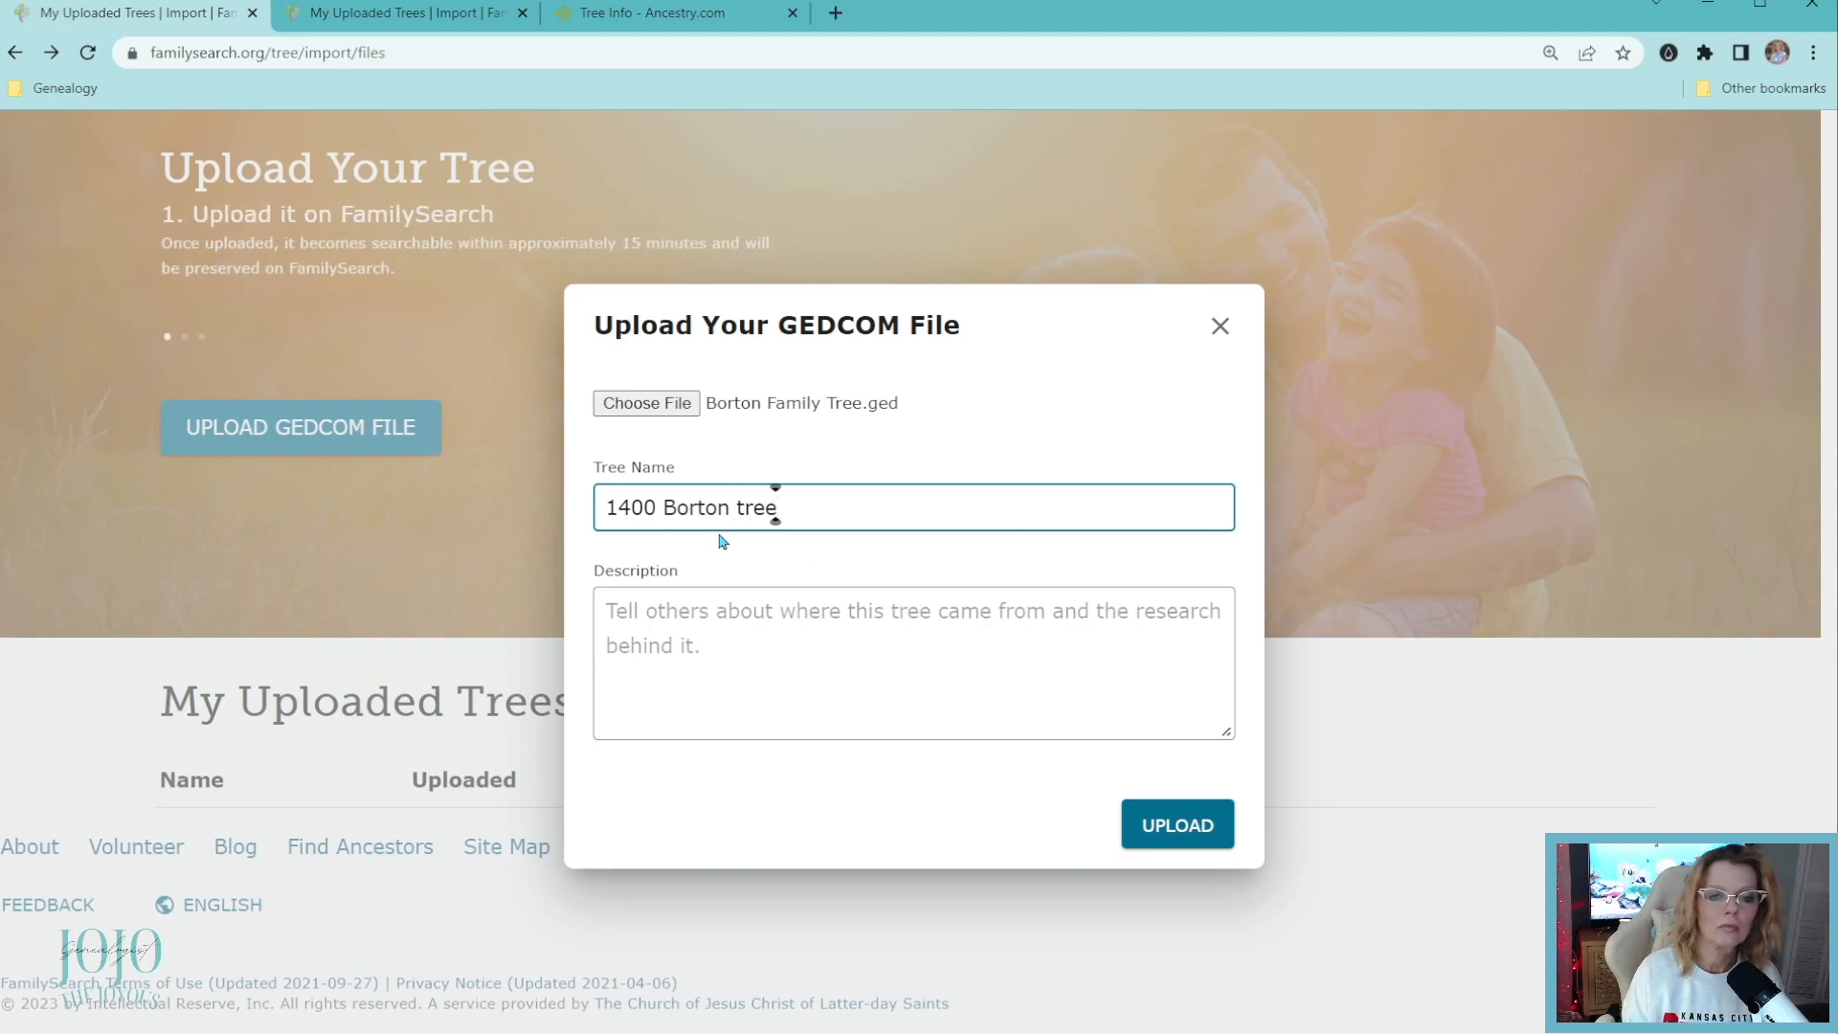
pyautogui.click(822, 621)
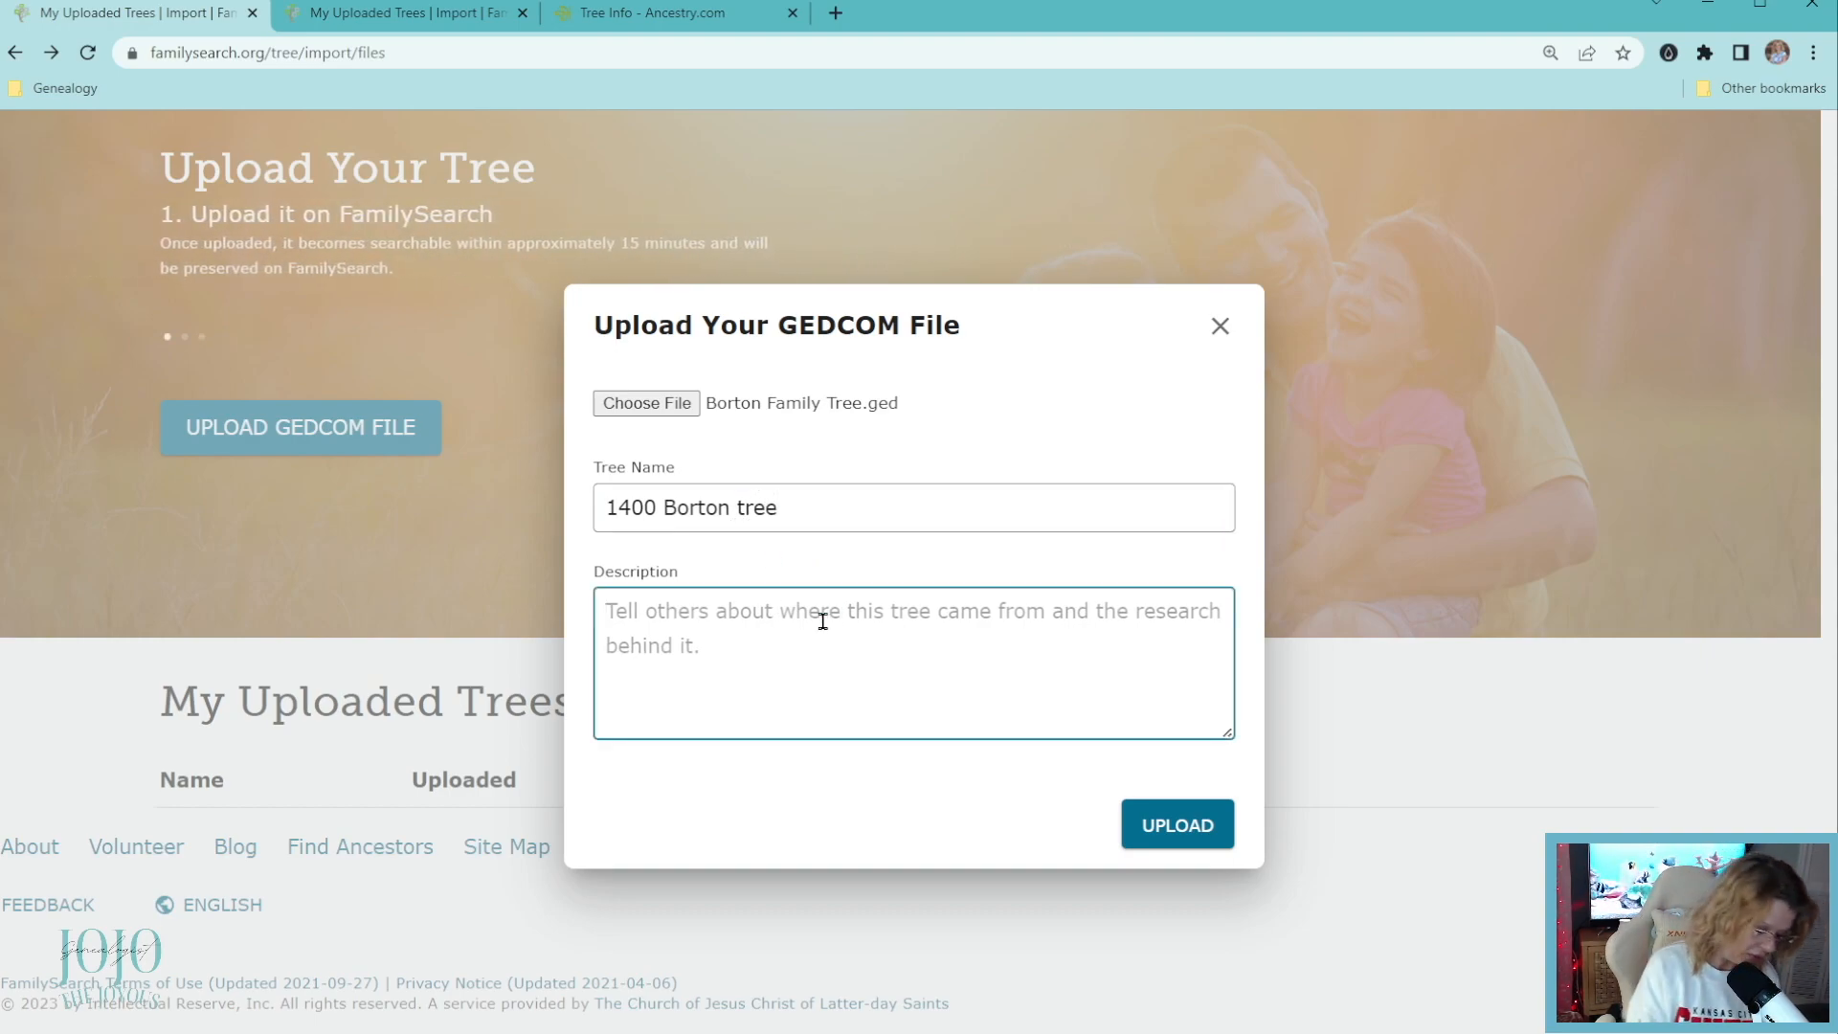
pyautogui.write('ancestry')
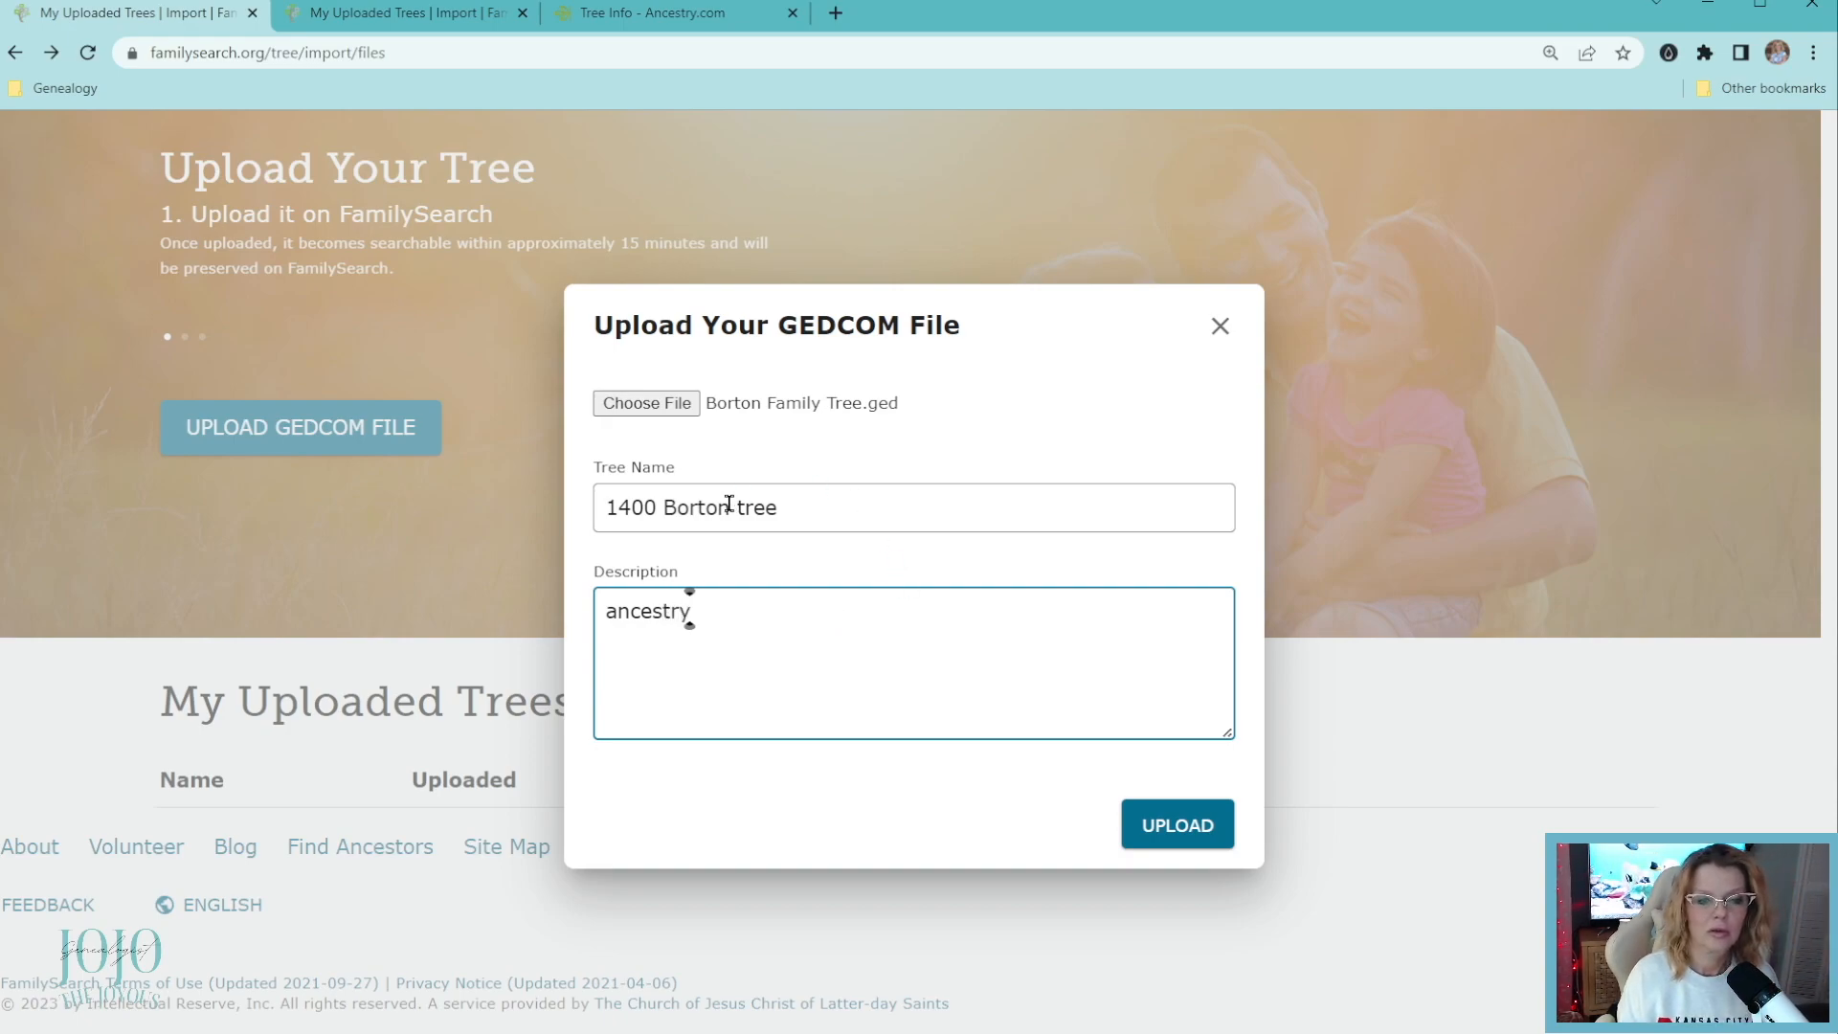
# Change the tree name to 1400 Gen Borton tree and upload the GEDCOM file.
pyautogui.click(659, 508)
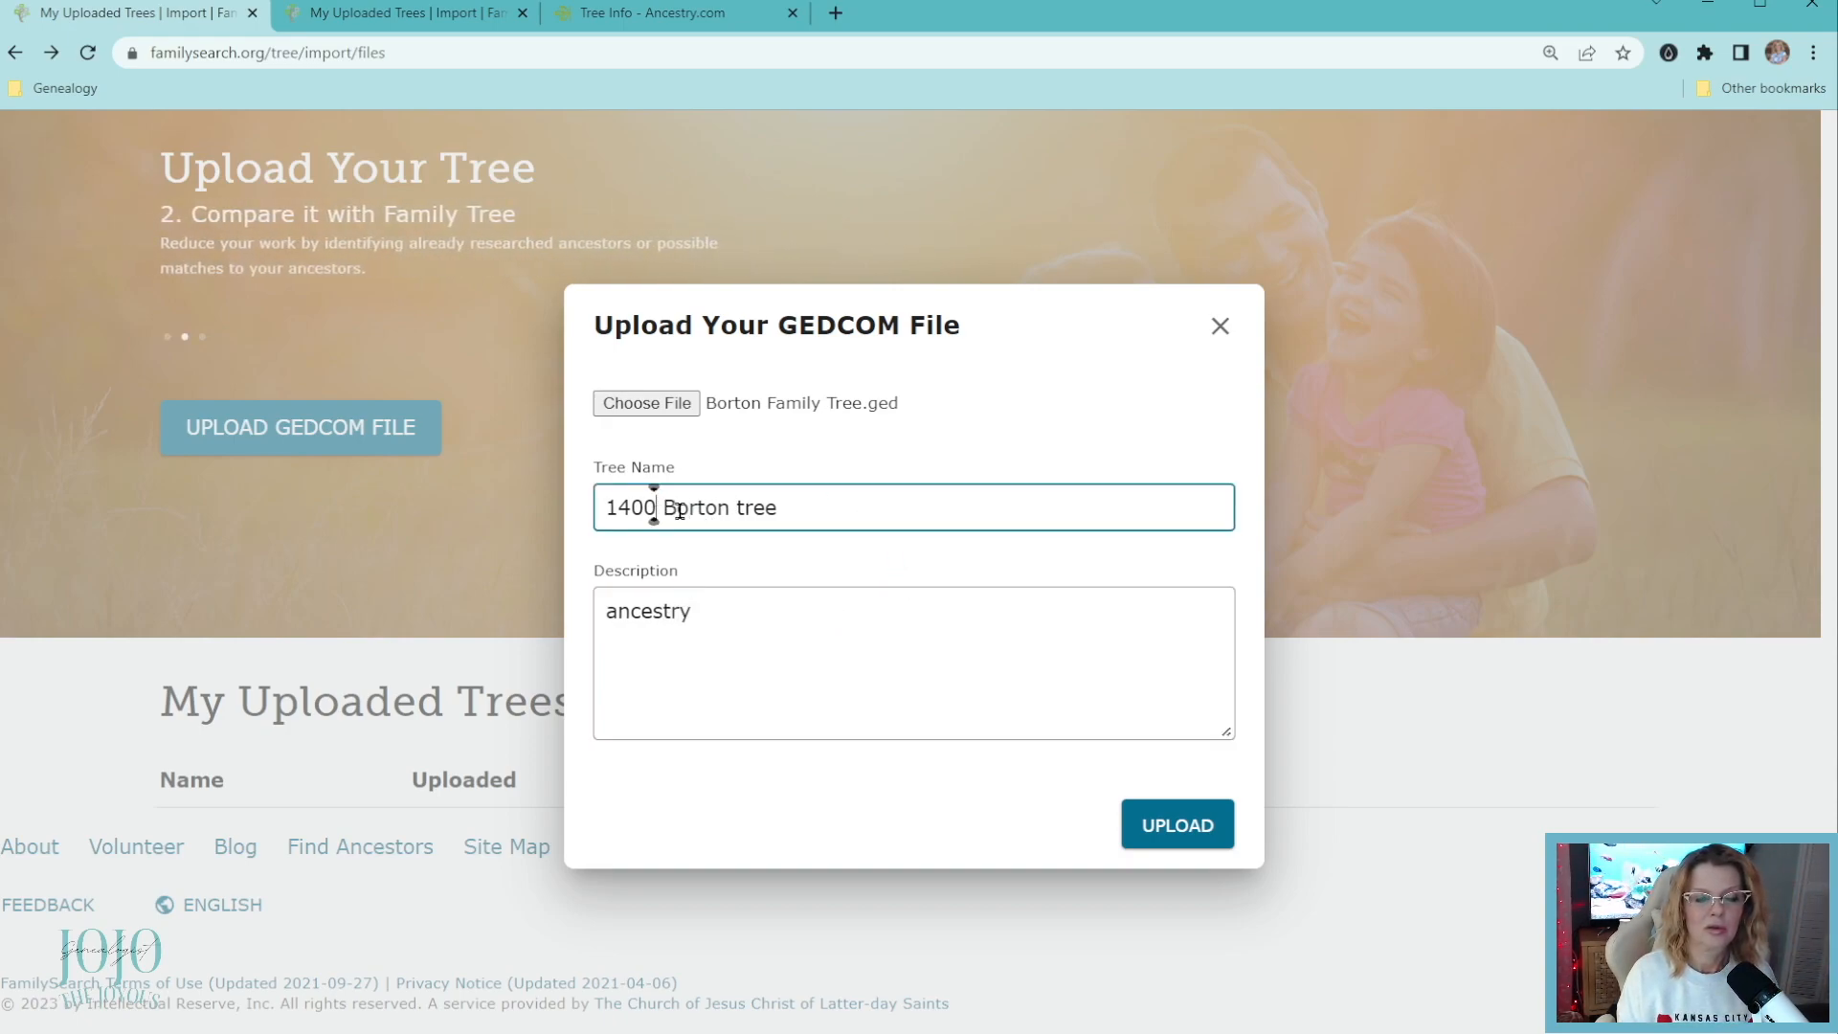
pyautogui.write('Gen')
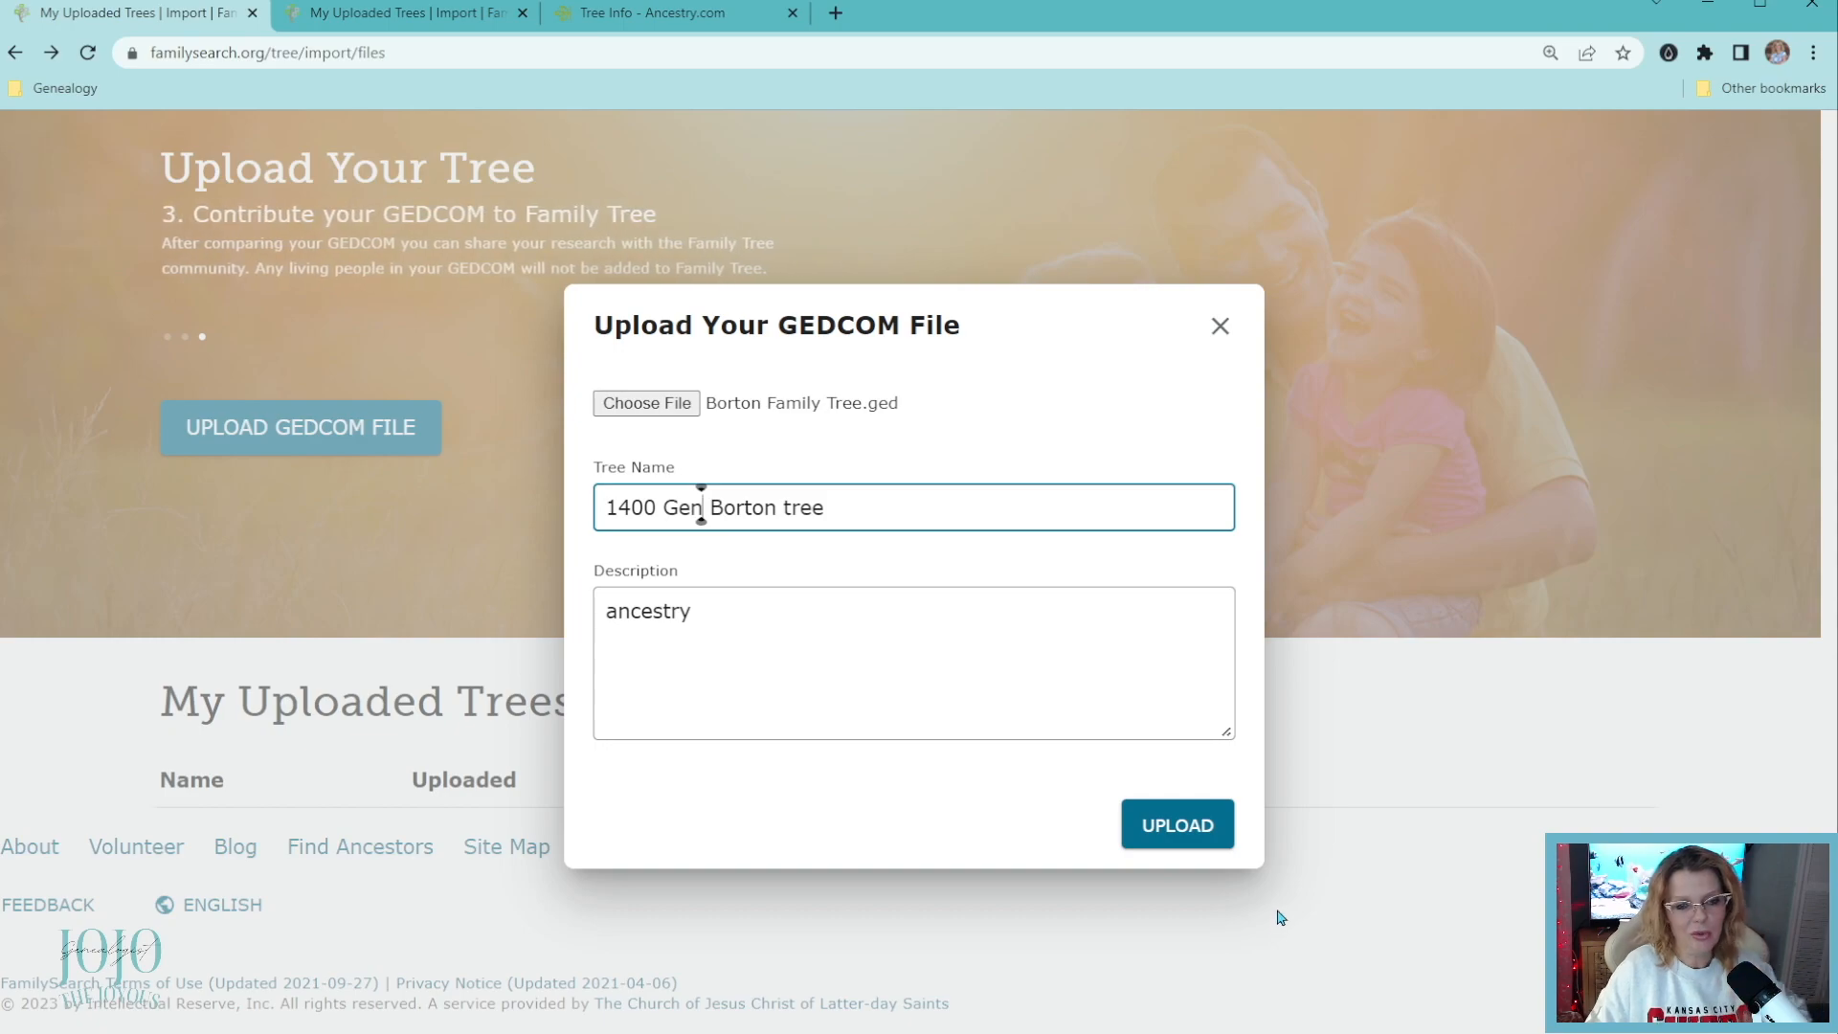
pyautogui.click(1195, 825)
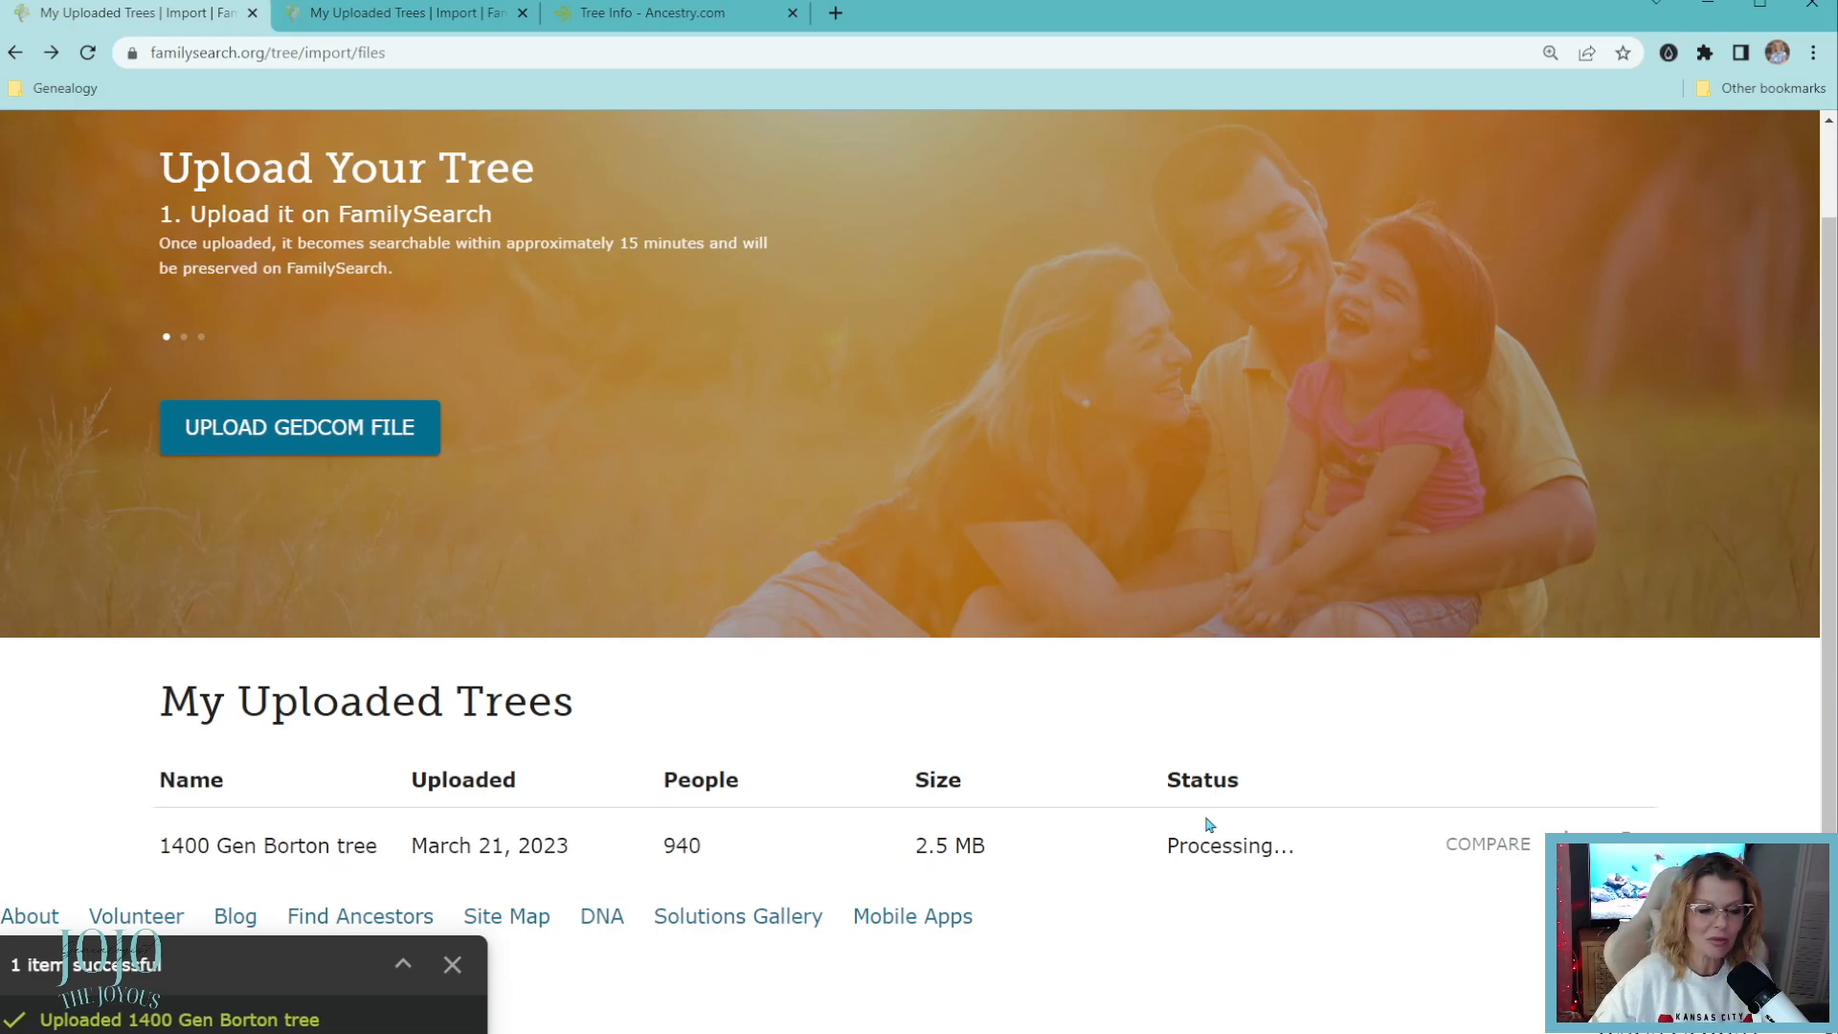
# Compare the uploaded 1400 Gen Borton tree with Family Tree and open the comparison results.
pyautogui.scroll(-1, 1169, 577)
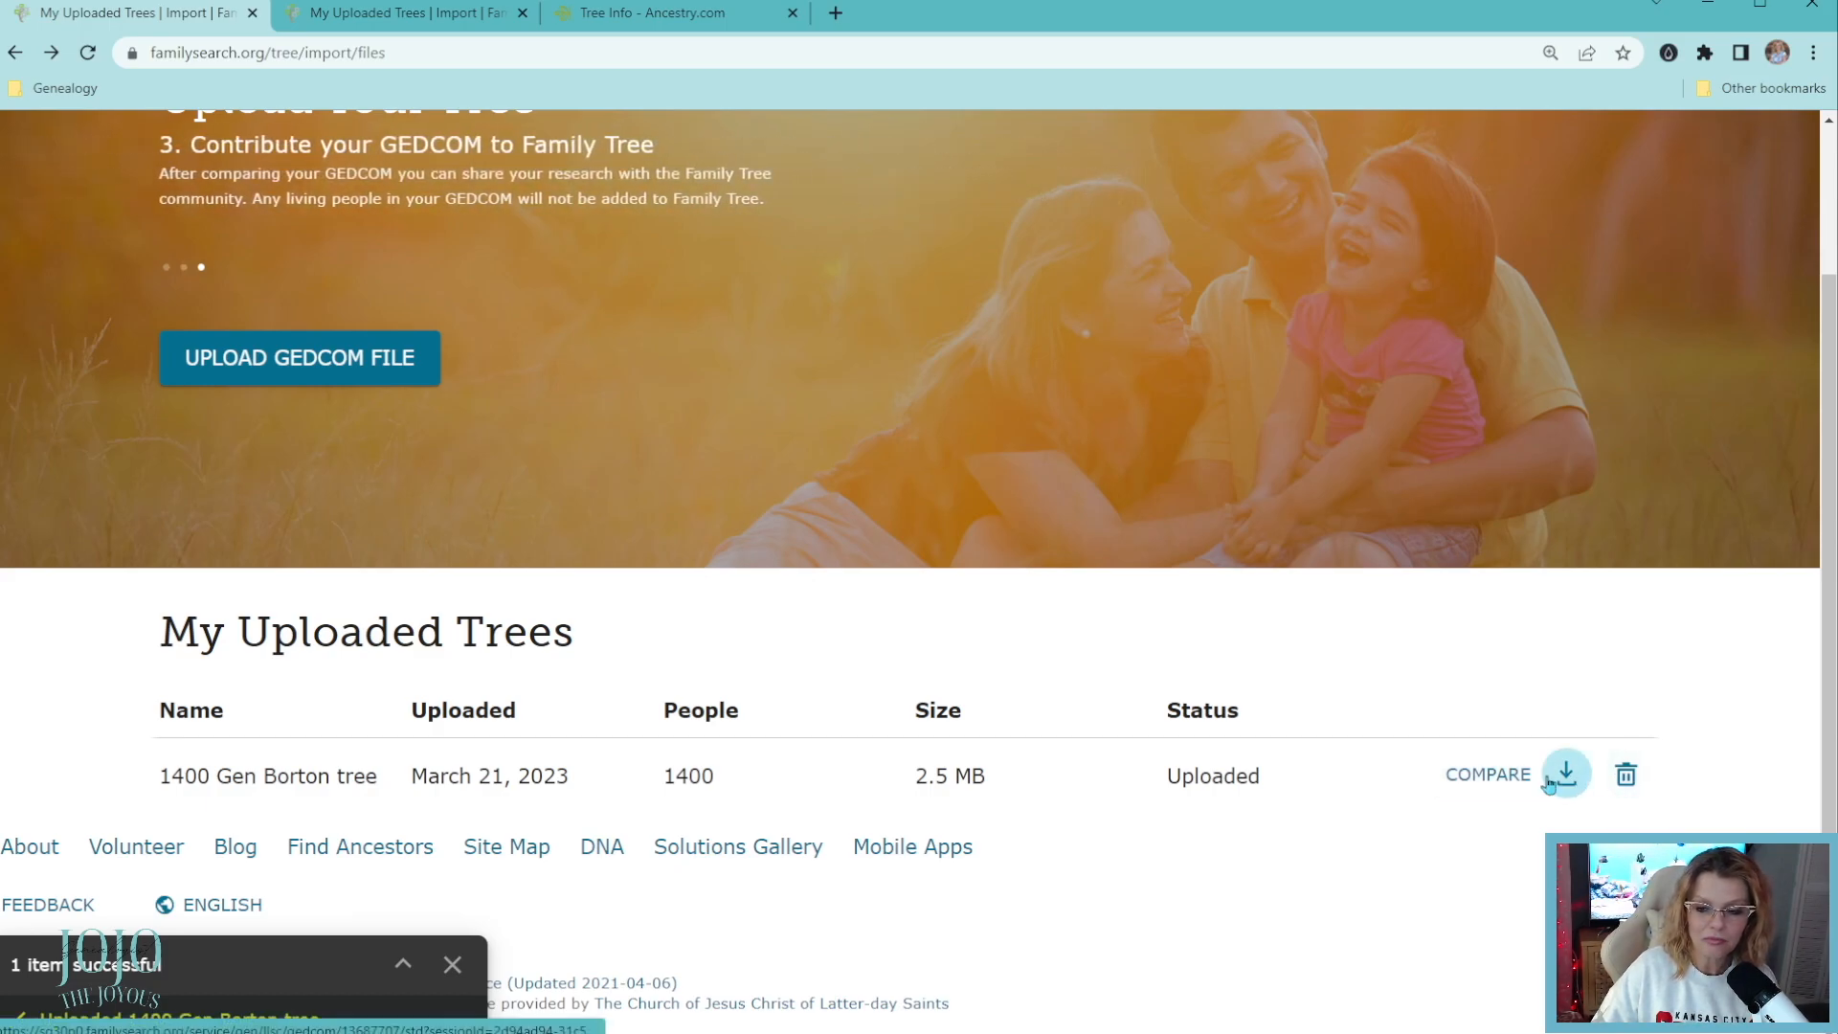
pyautogui.click(1489, 785)
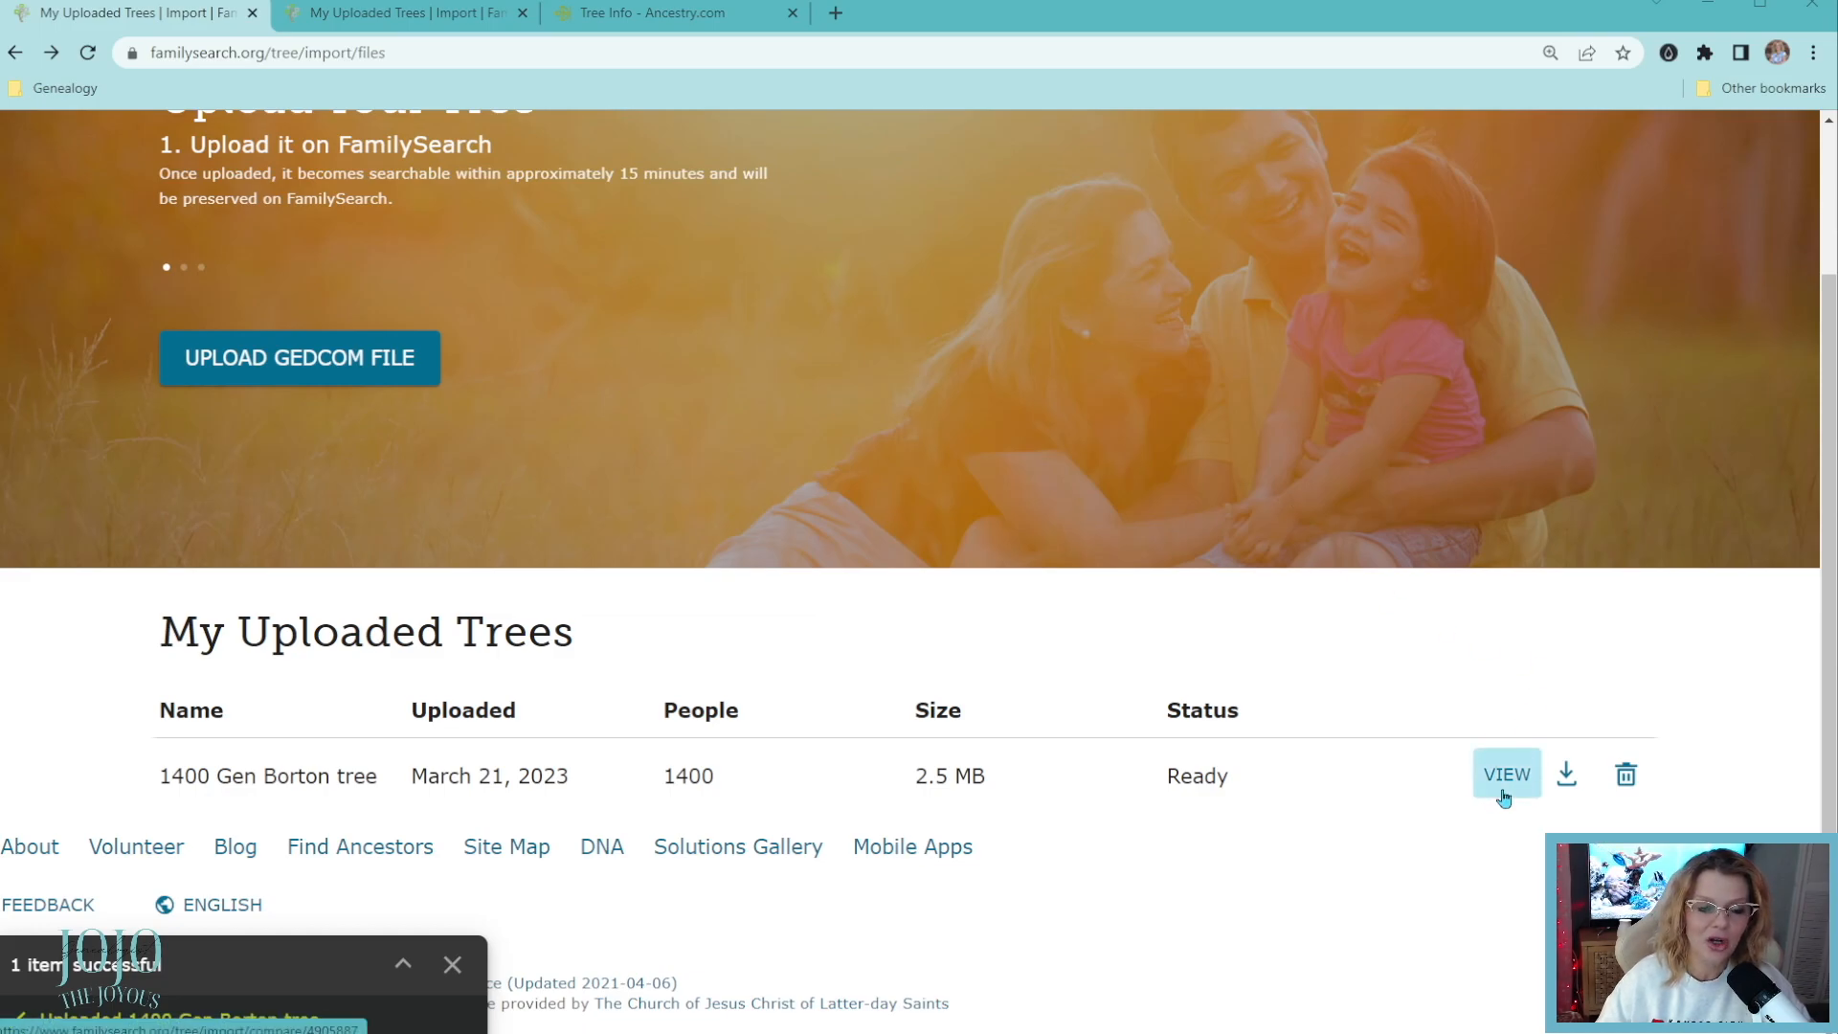
pyautogui.click(1504, 793)
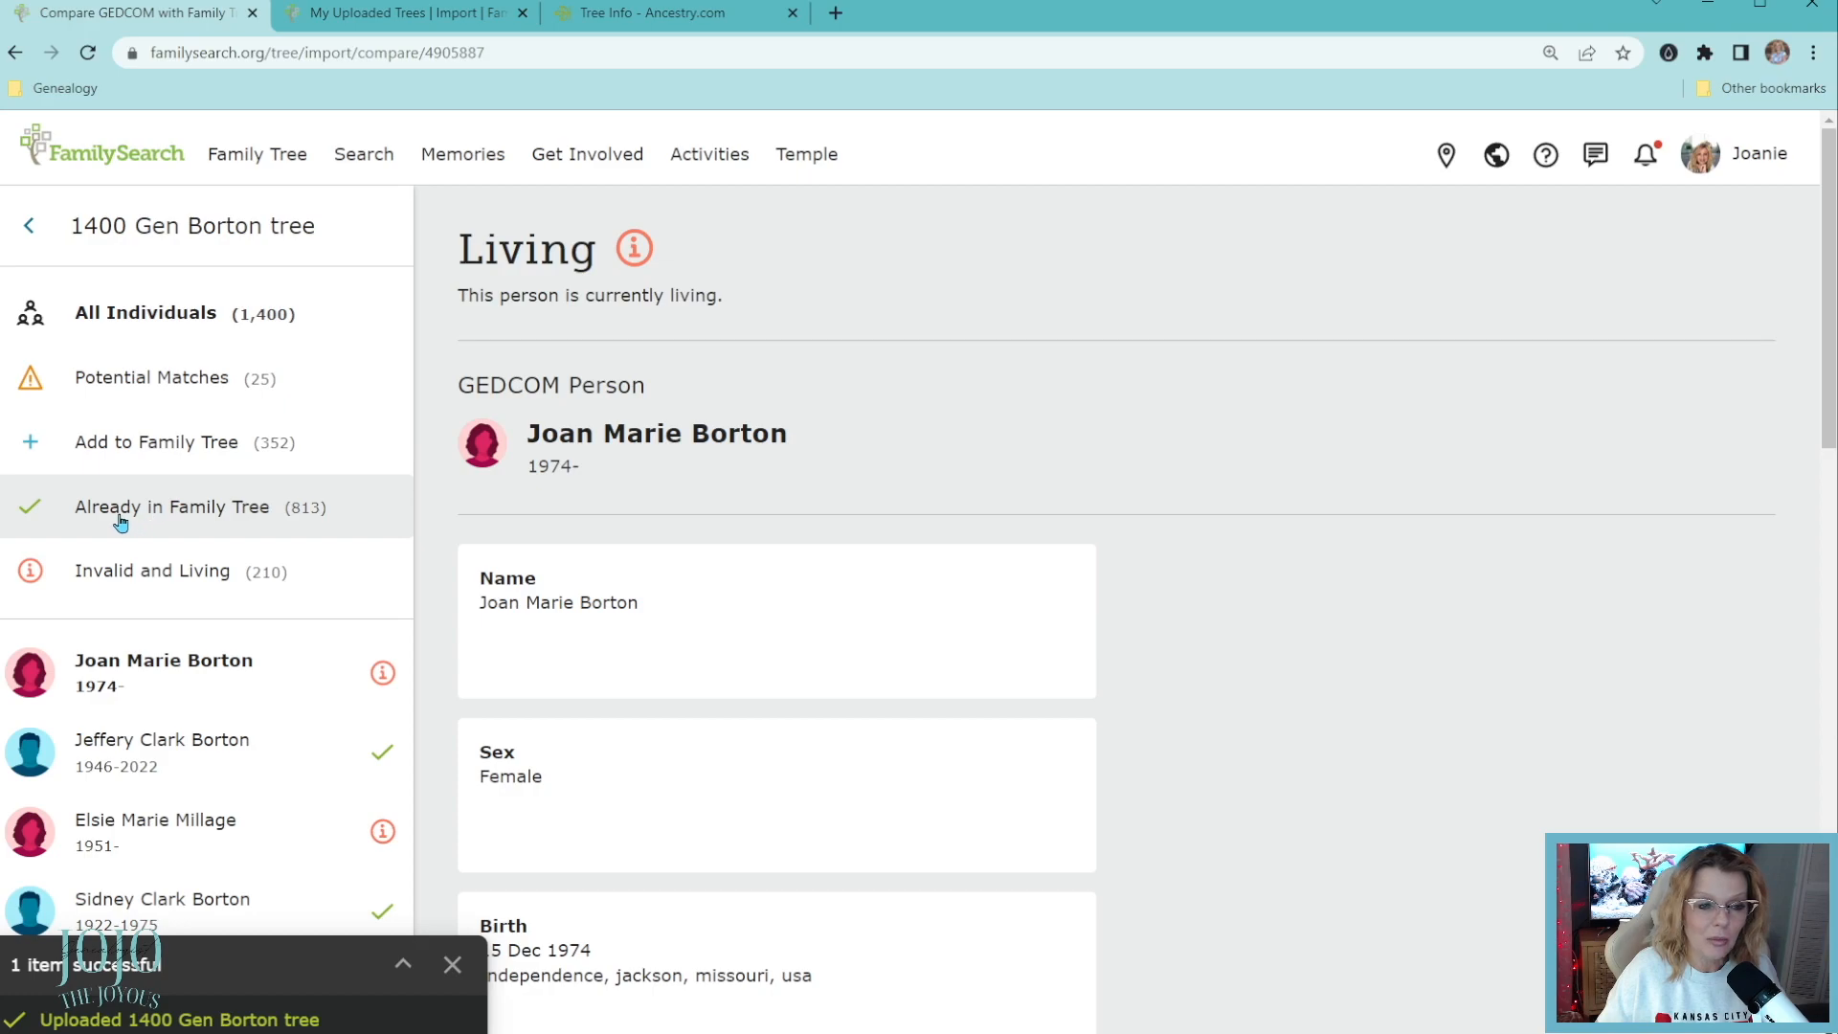
pyautogui.scroll(-1, 118, 593)
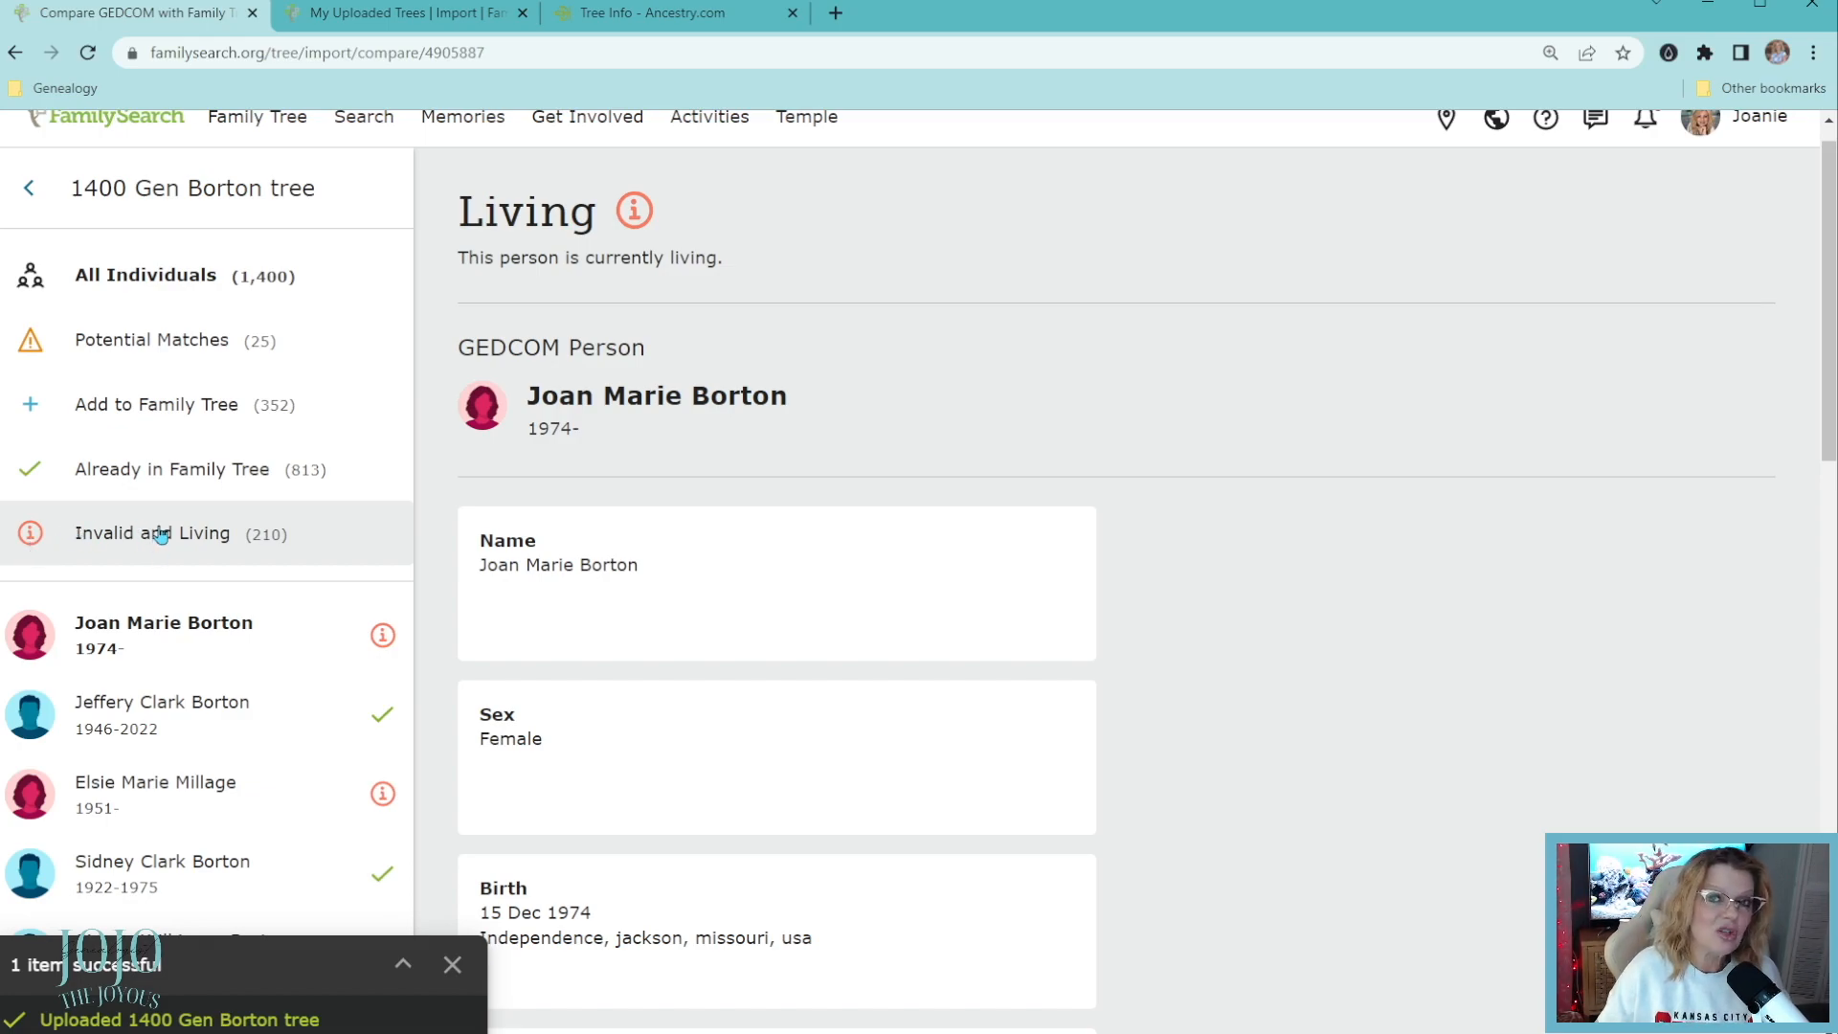
pyautogui.scroll(-1, 157, 548)
pyautogui.scroll(-4, 157, 549)
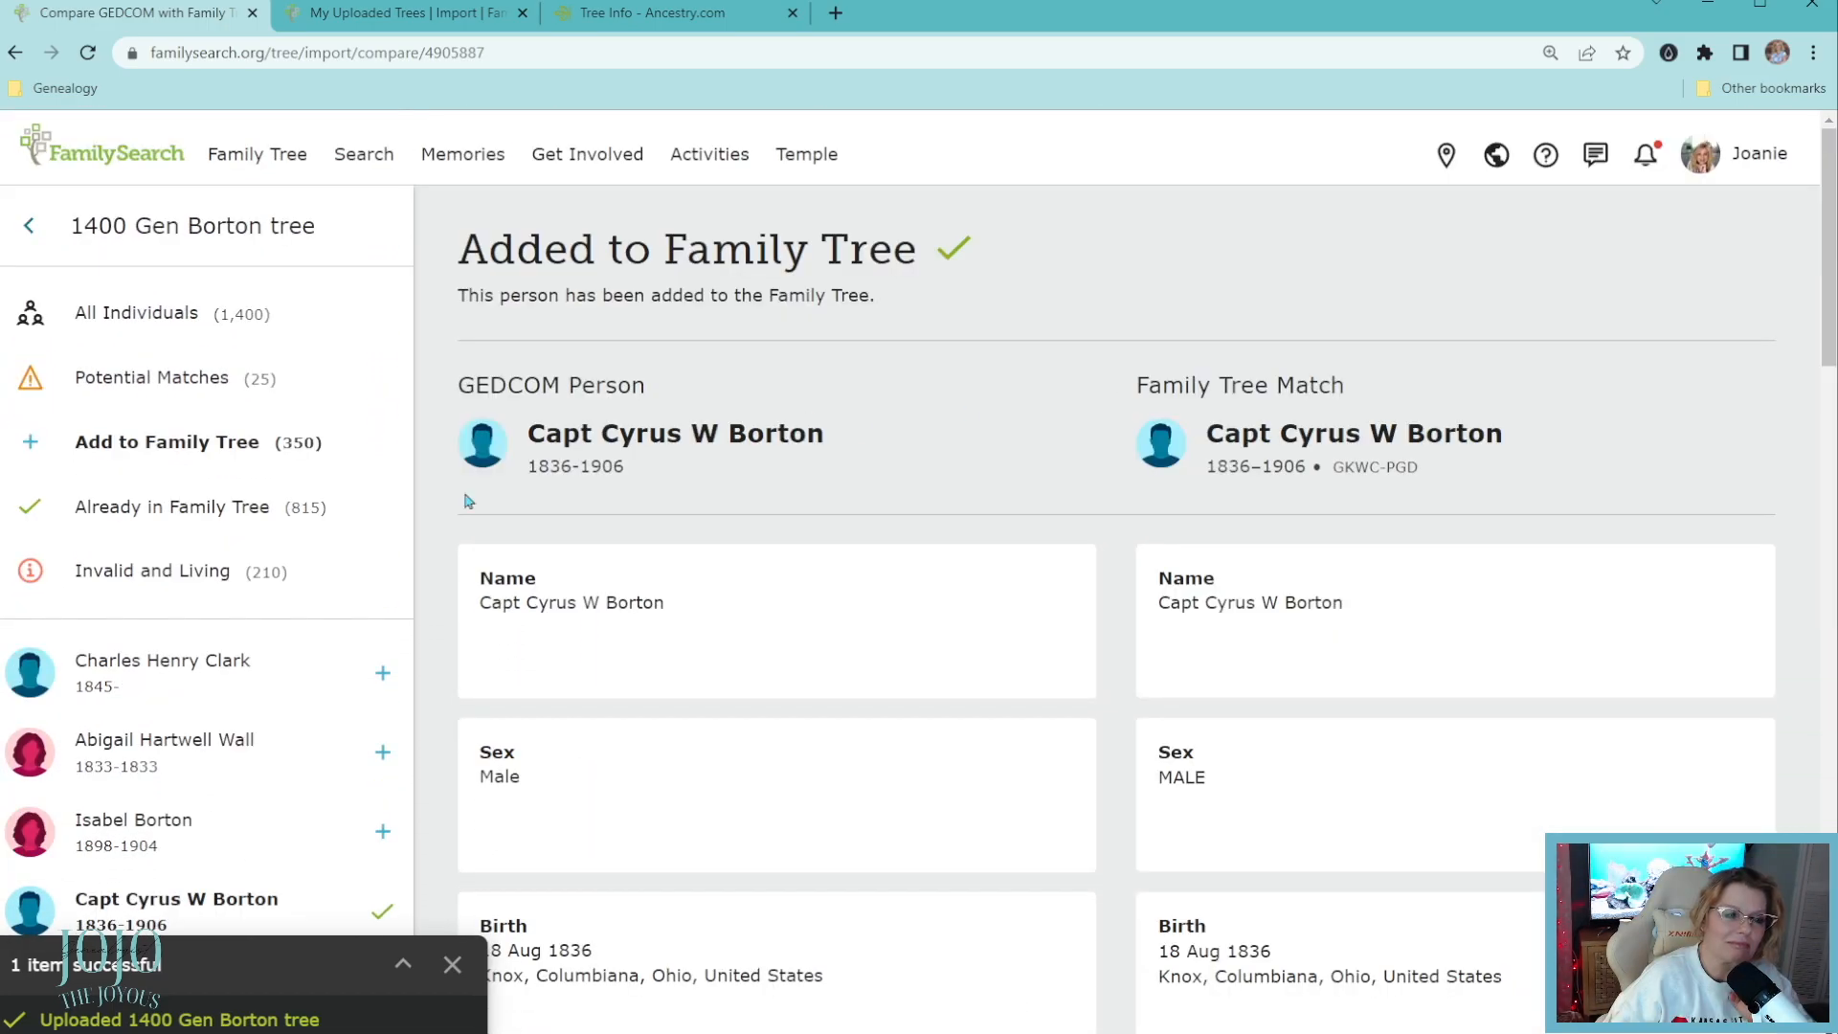
# Examine the Invalid and Living individuals, opening the 1955 and 1861 birth entries to check why each is flagged.
pyautogui.click(143, 586)
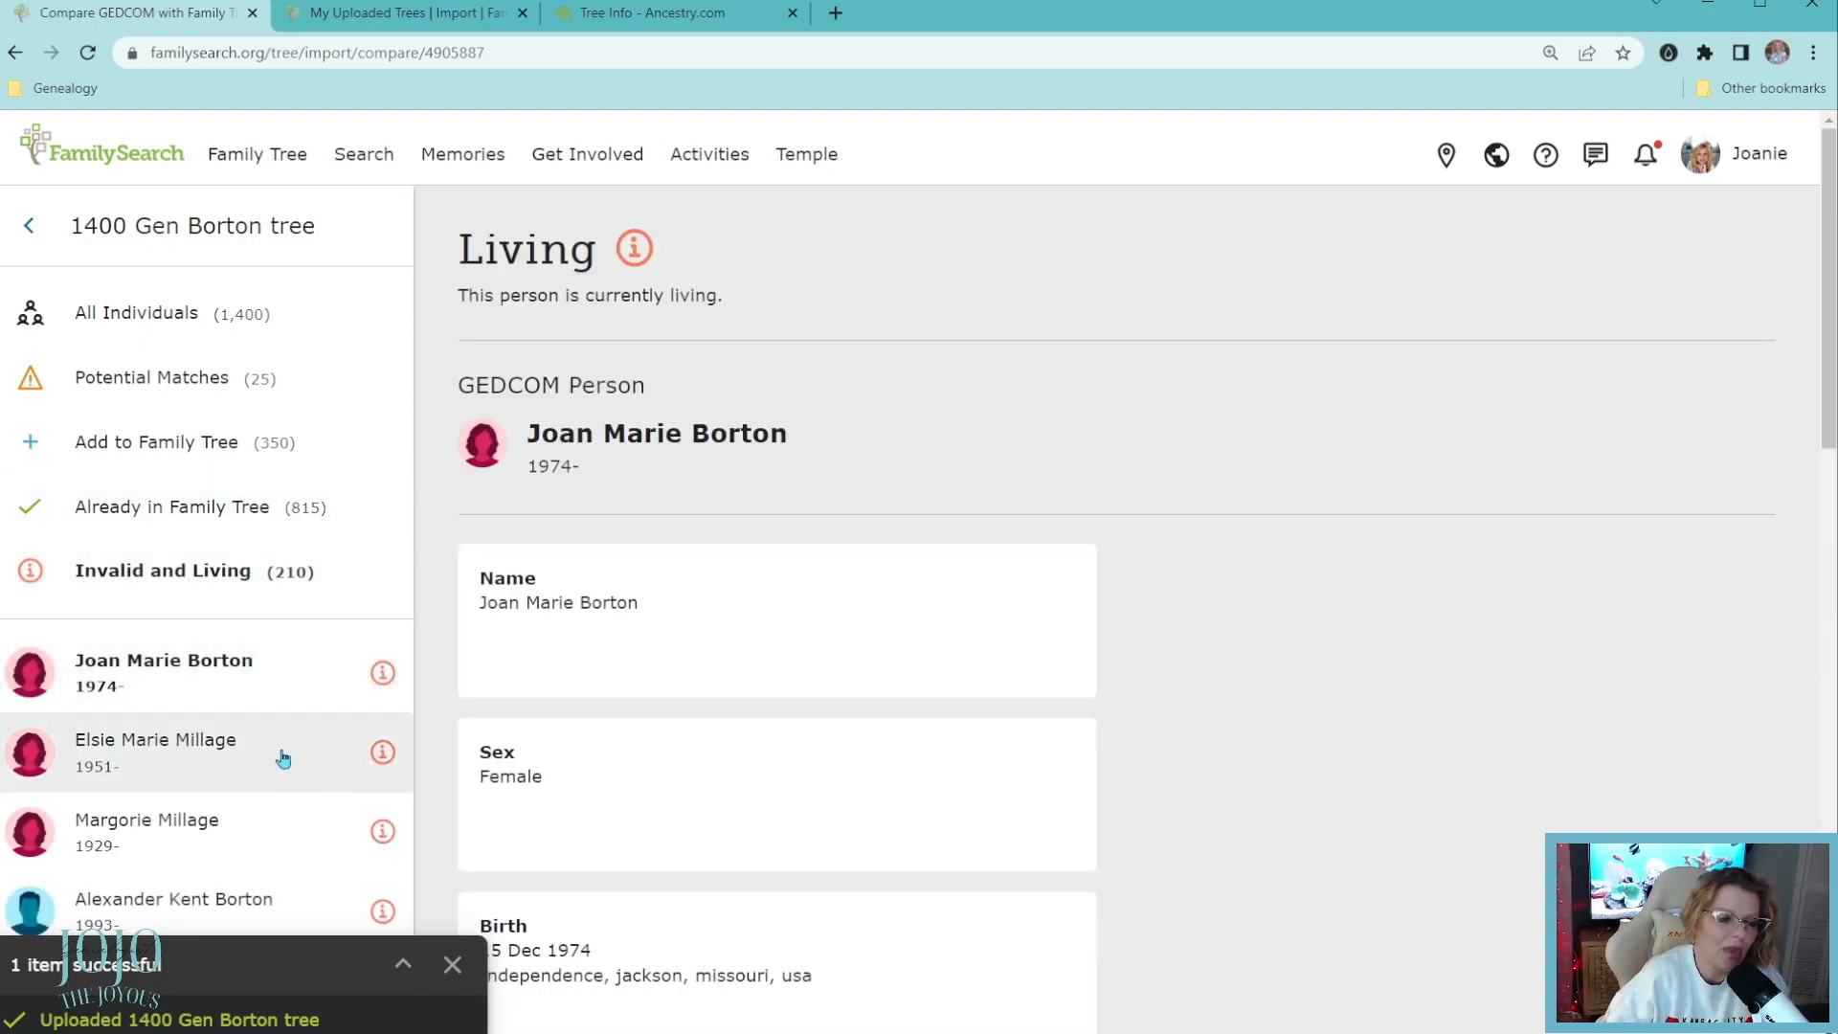
pyautogui.scroll(-4, 284, 757)
pyautogui.scroll(-5, 273, 727)
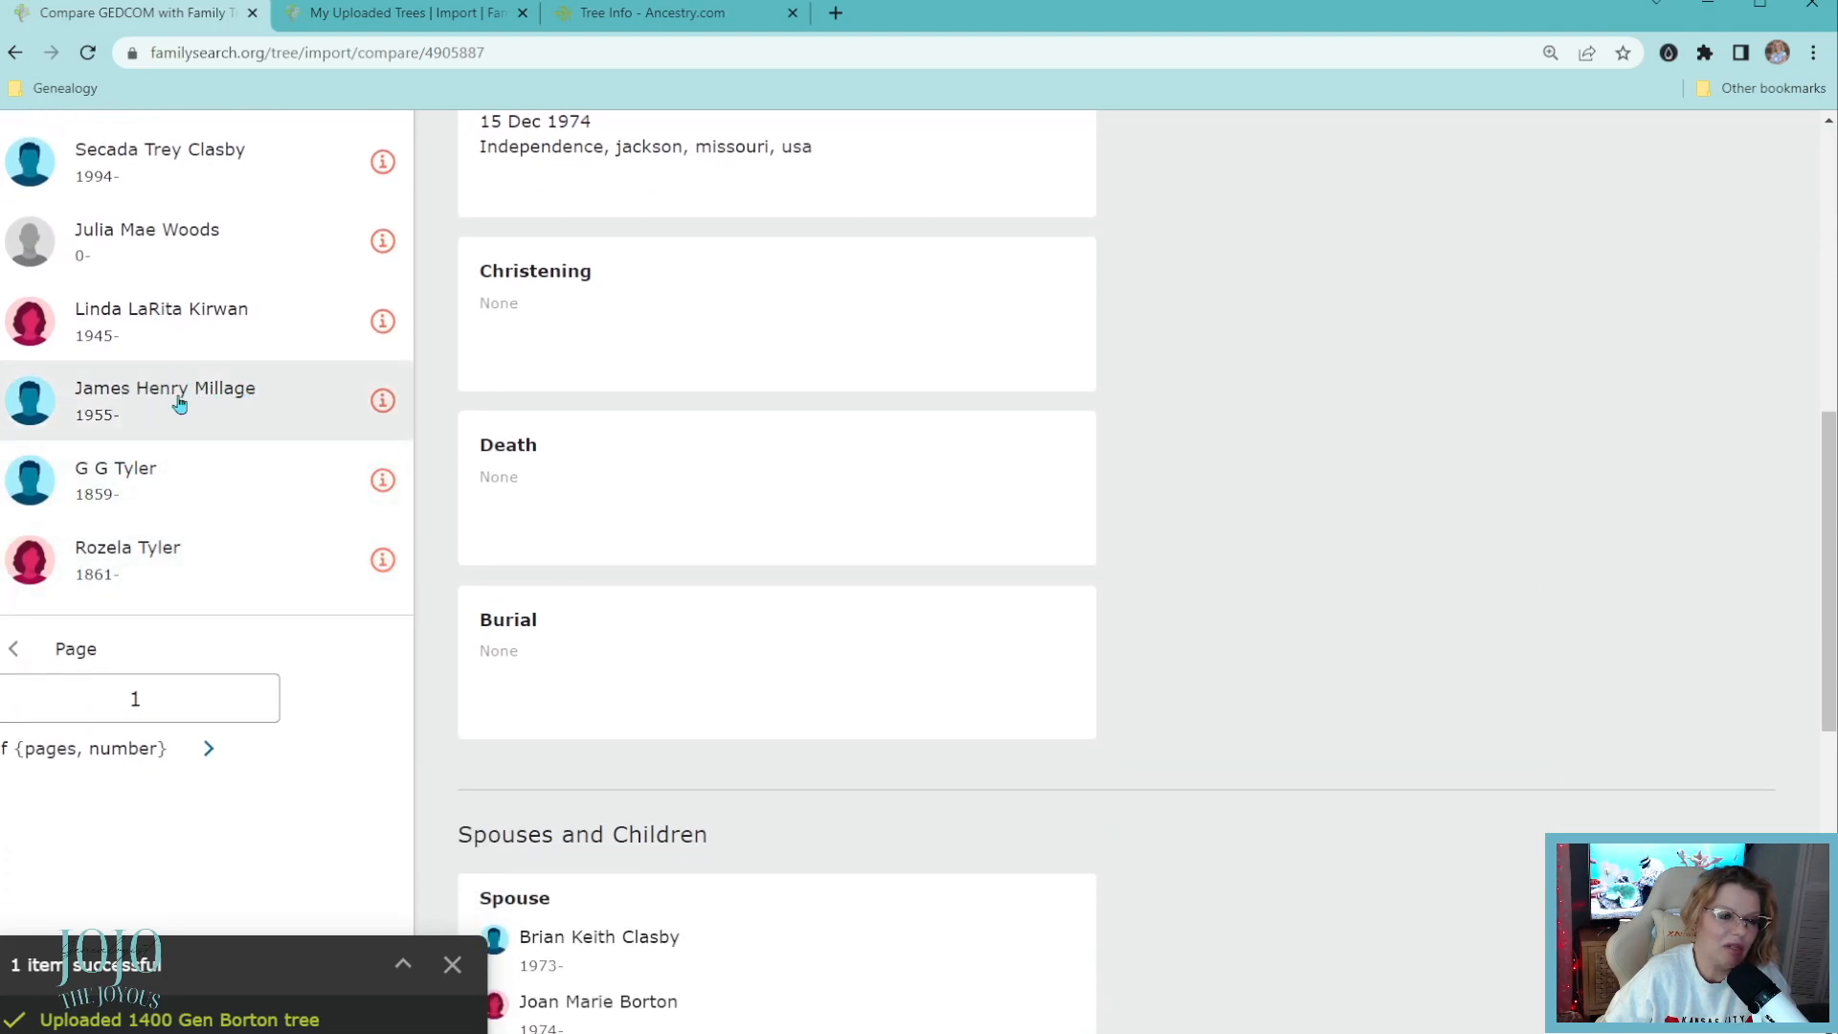
pyautogui.click(391, 408)
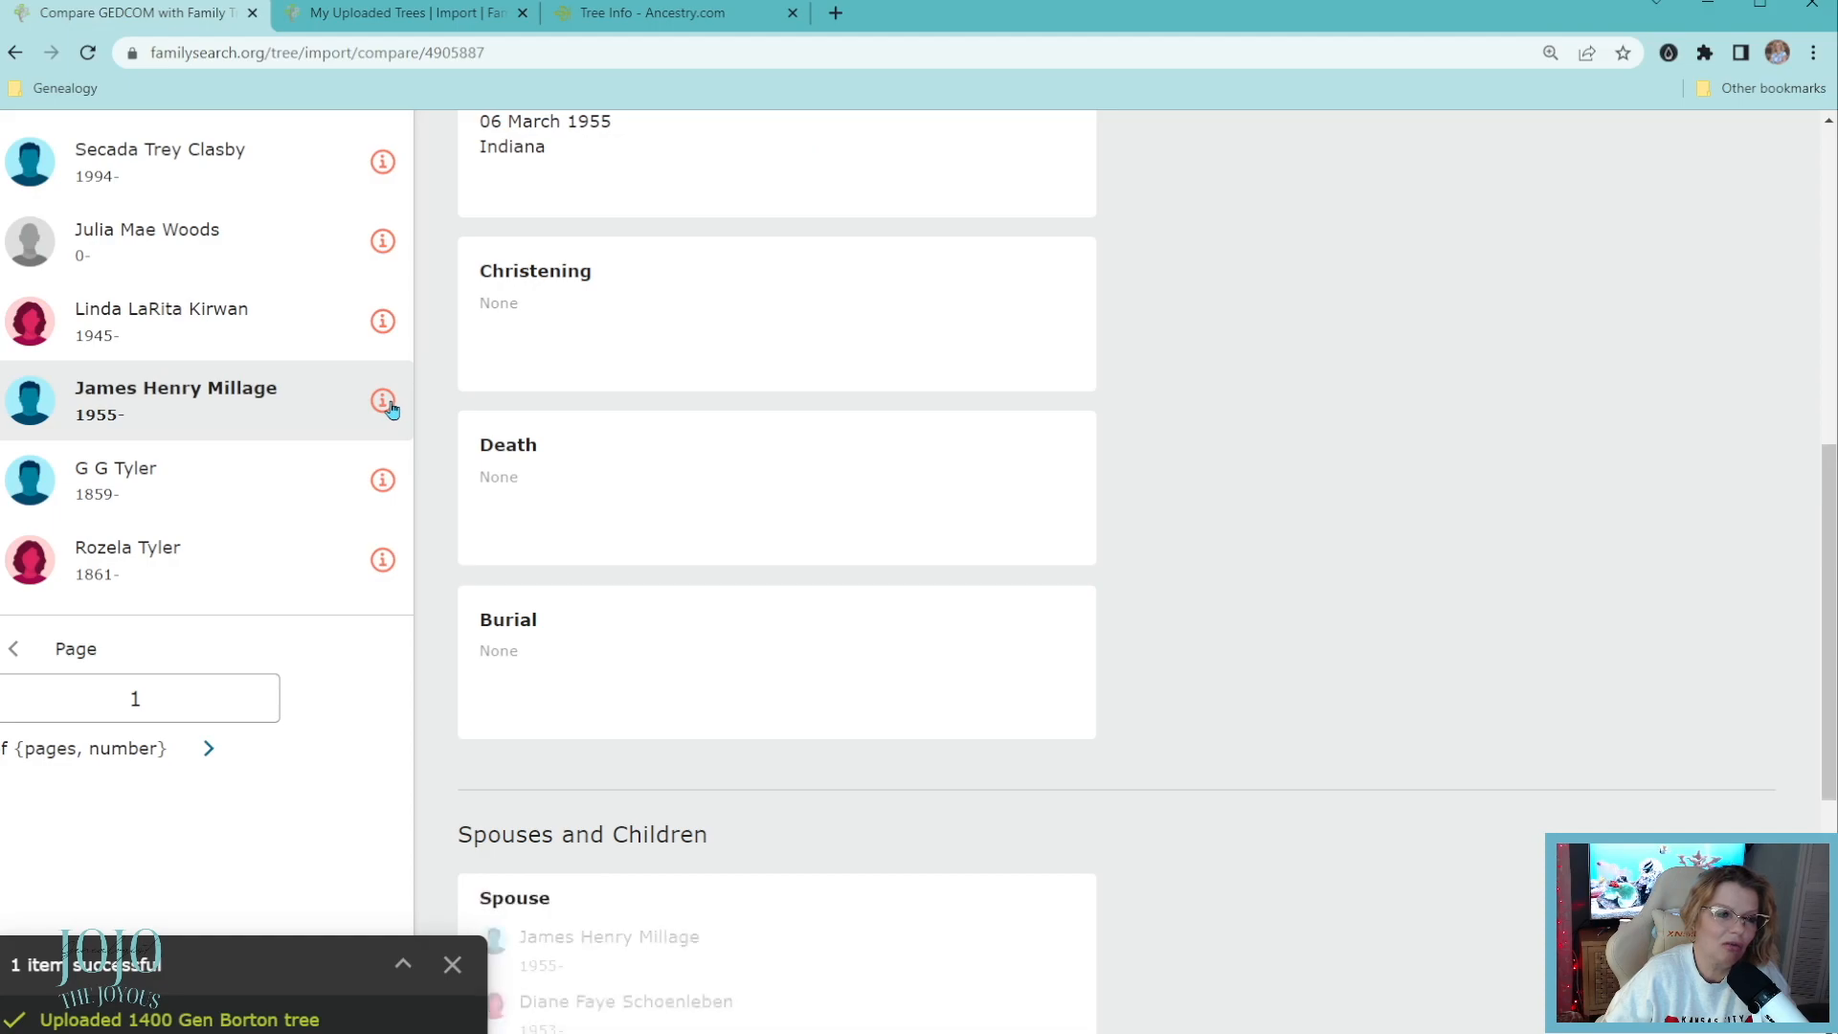
pyautogui.click(383, 560)
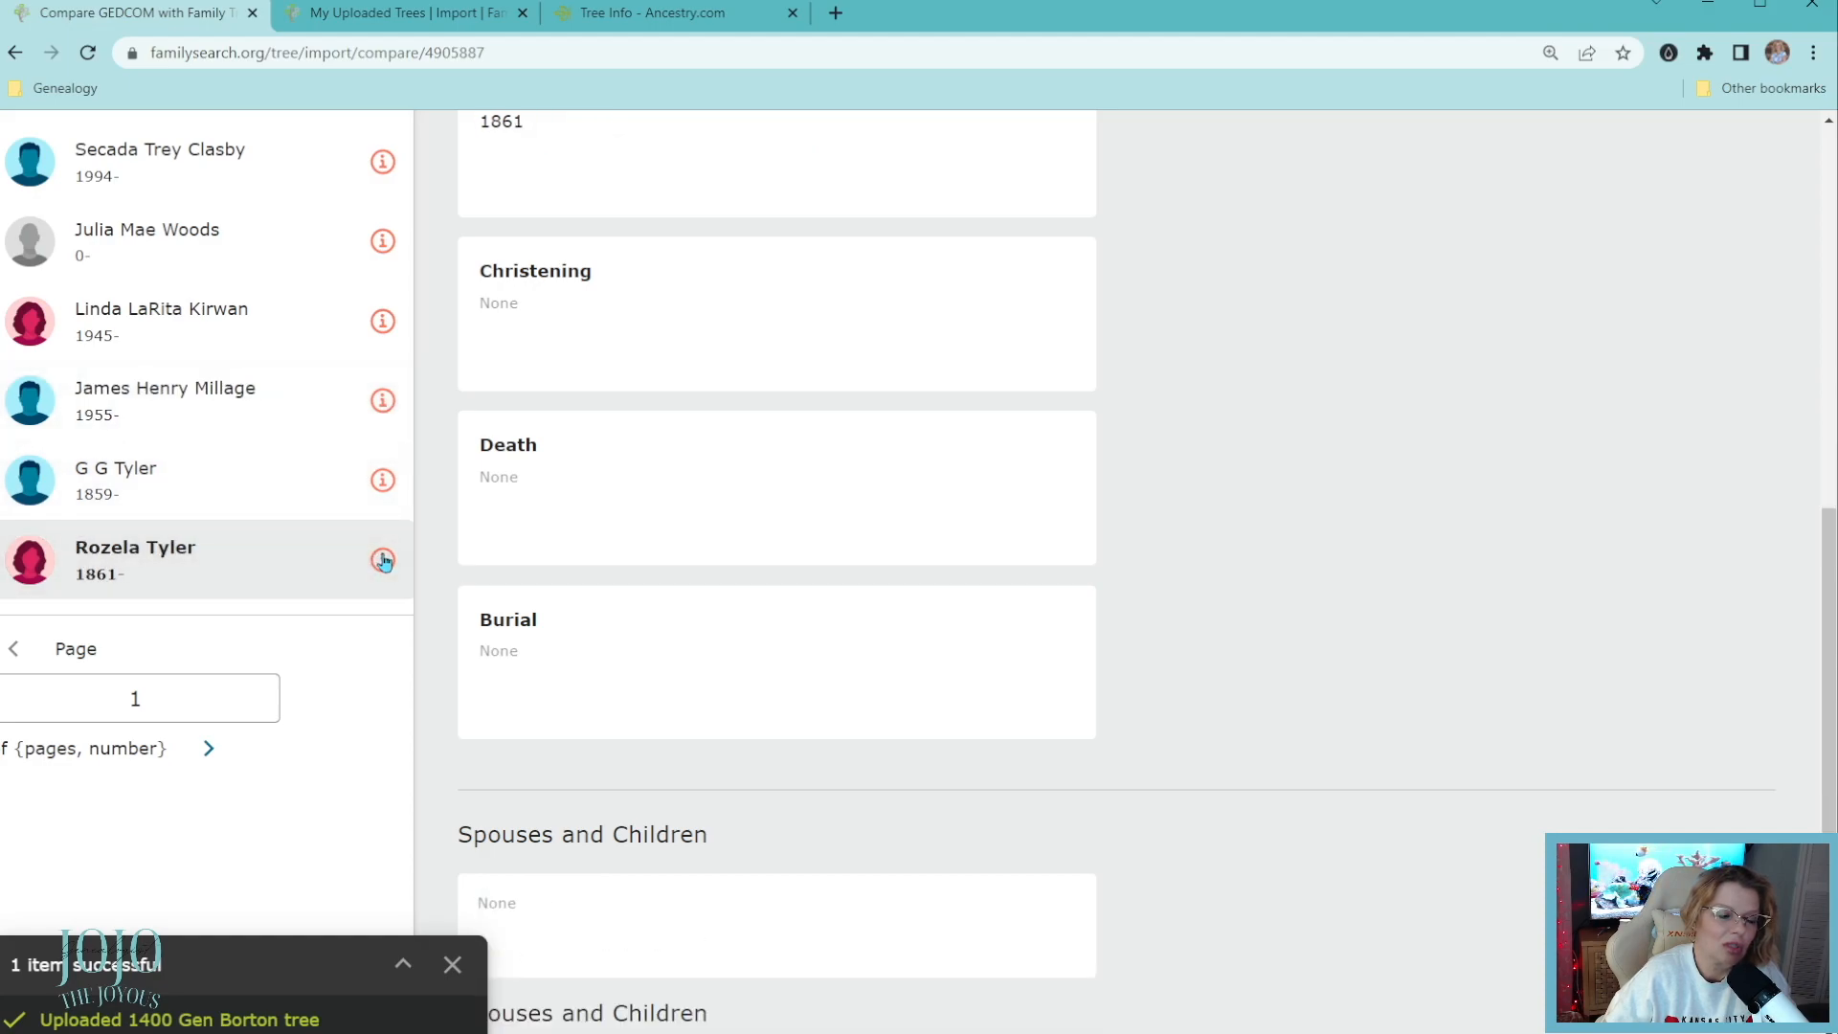
pyautogui.scroll(7, 698, 582)
pyautogui.scroll(-7, 744, 582)
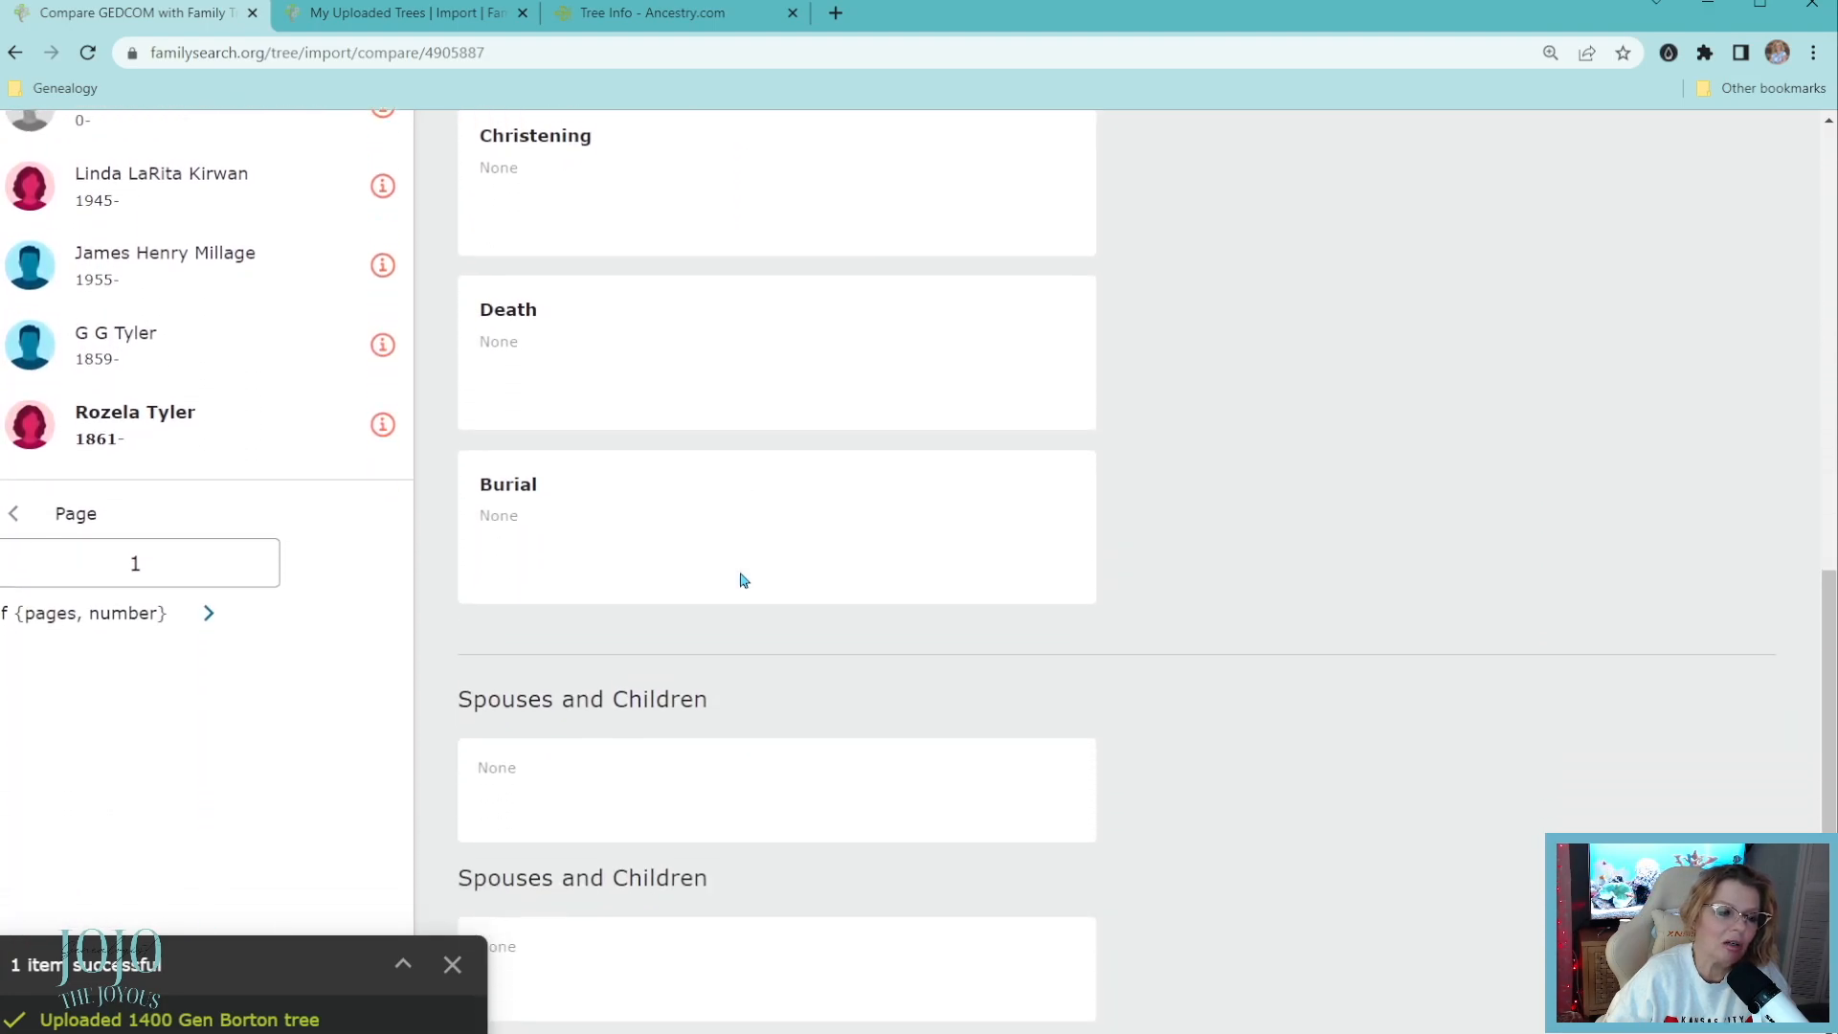
pyautogui.scroll(-1, 743, 578)
pyautogui.scroll(3, 776, 517)
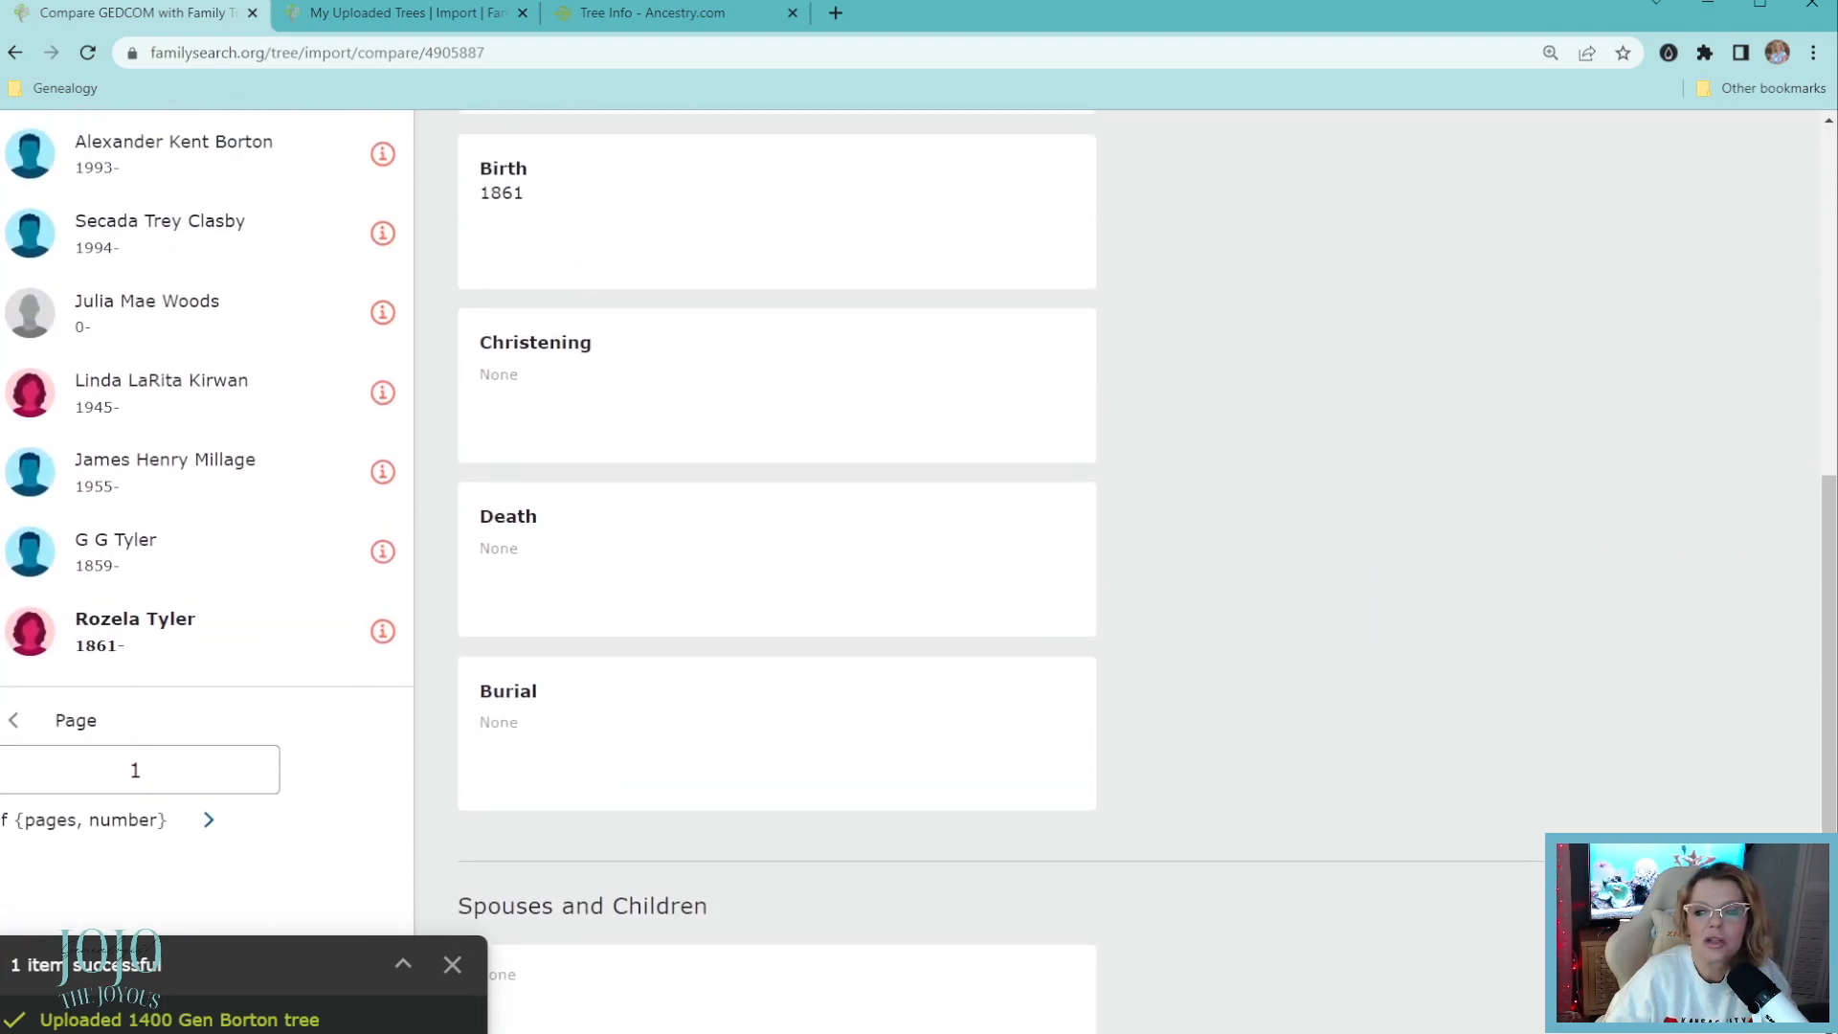
pyautogui.scroll(7, 775, 517)
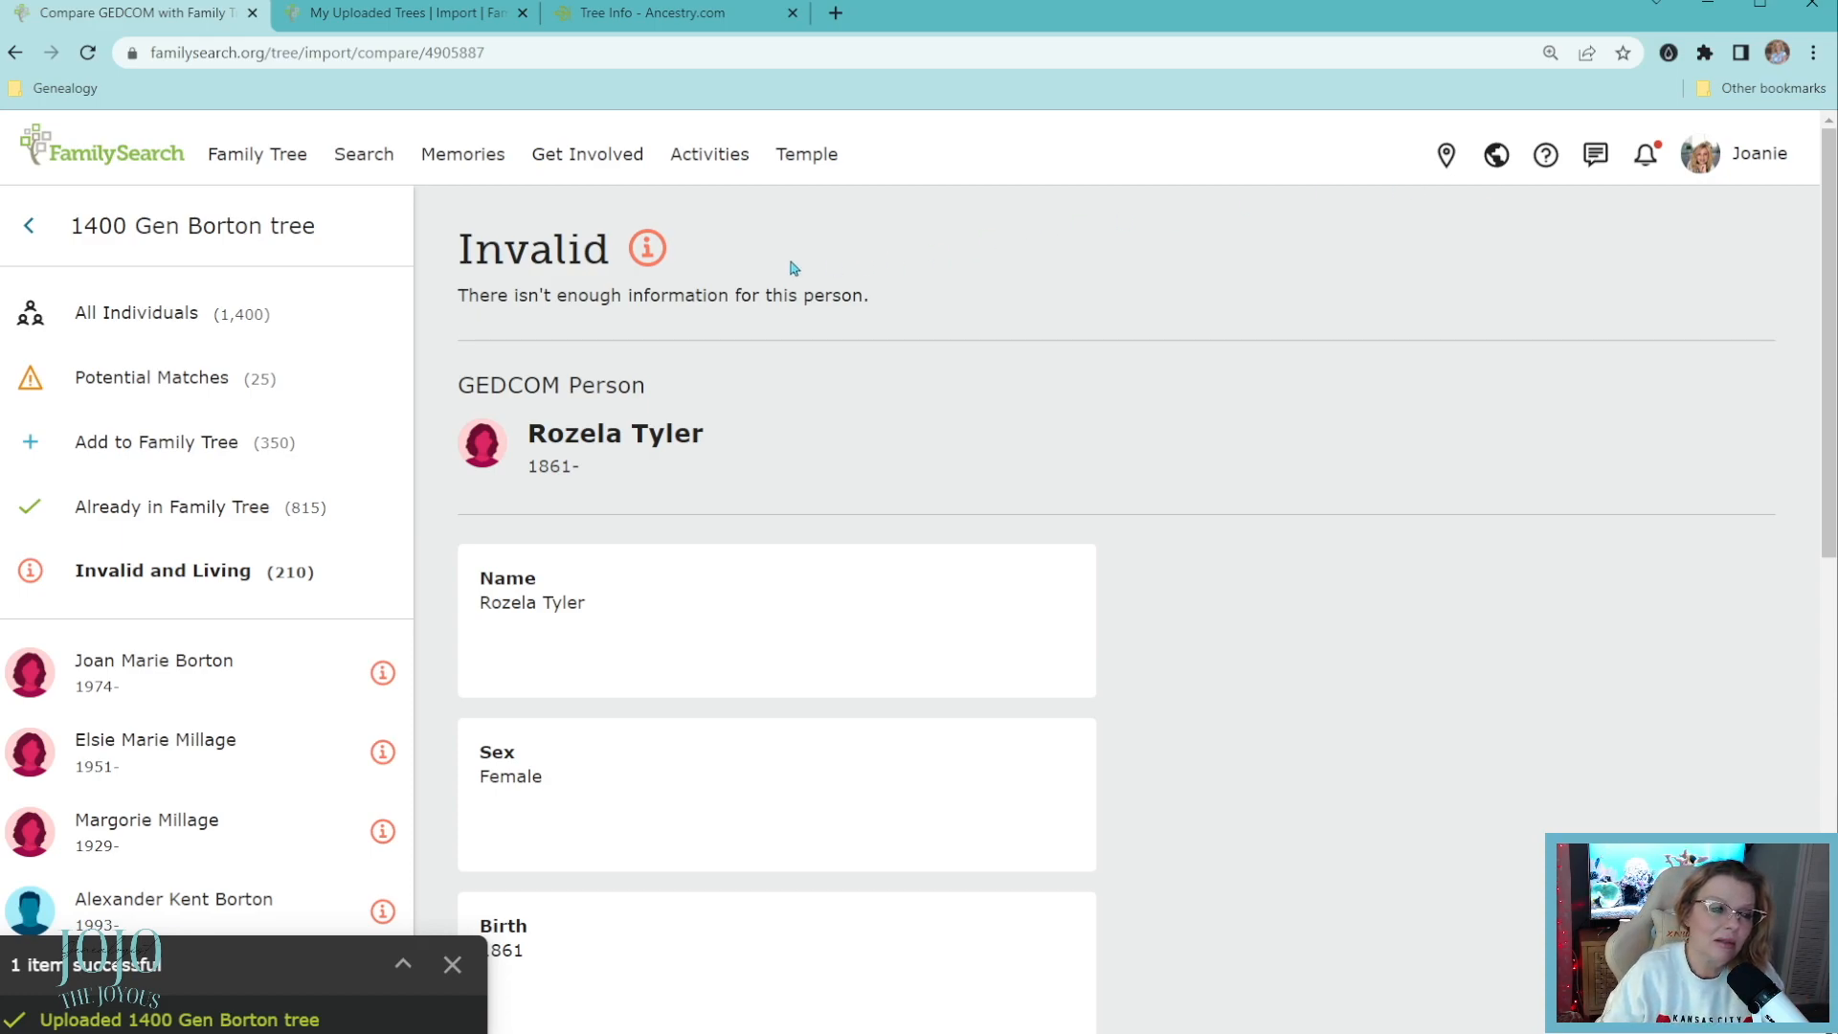
# Show all individuals in the comparison and look over the list with the first person's details.
pyautogui.click(233, 313)
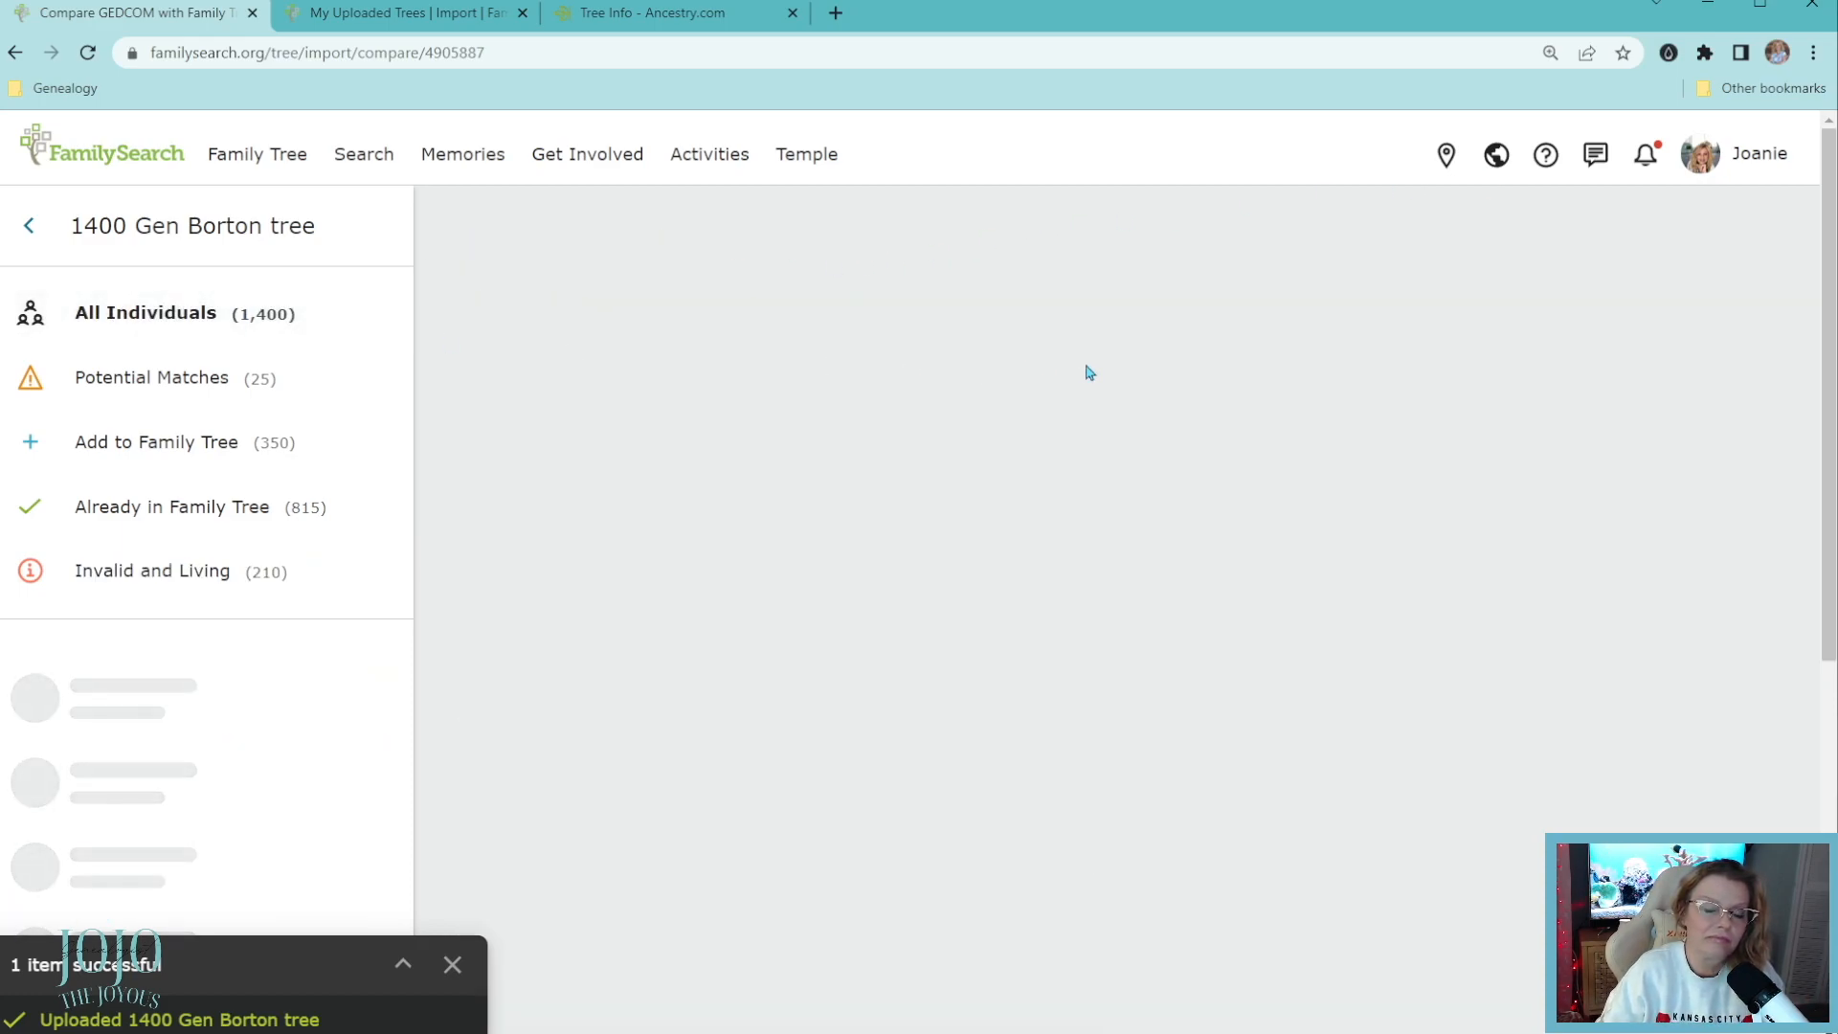
pyautogui.scroll(-2, 1087, 372)
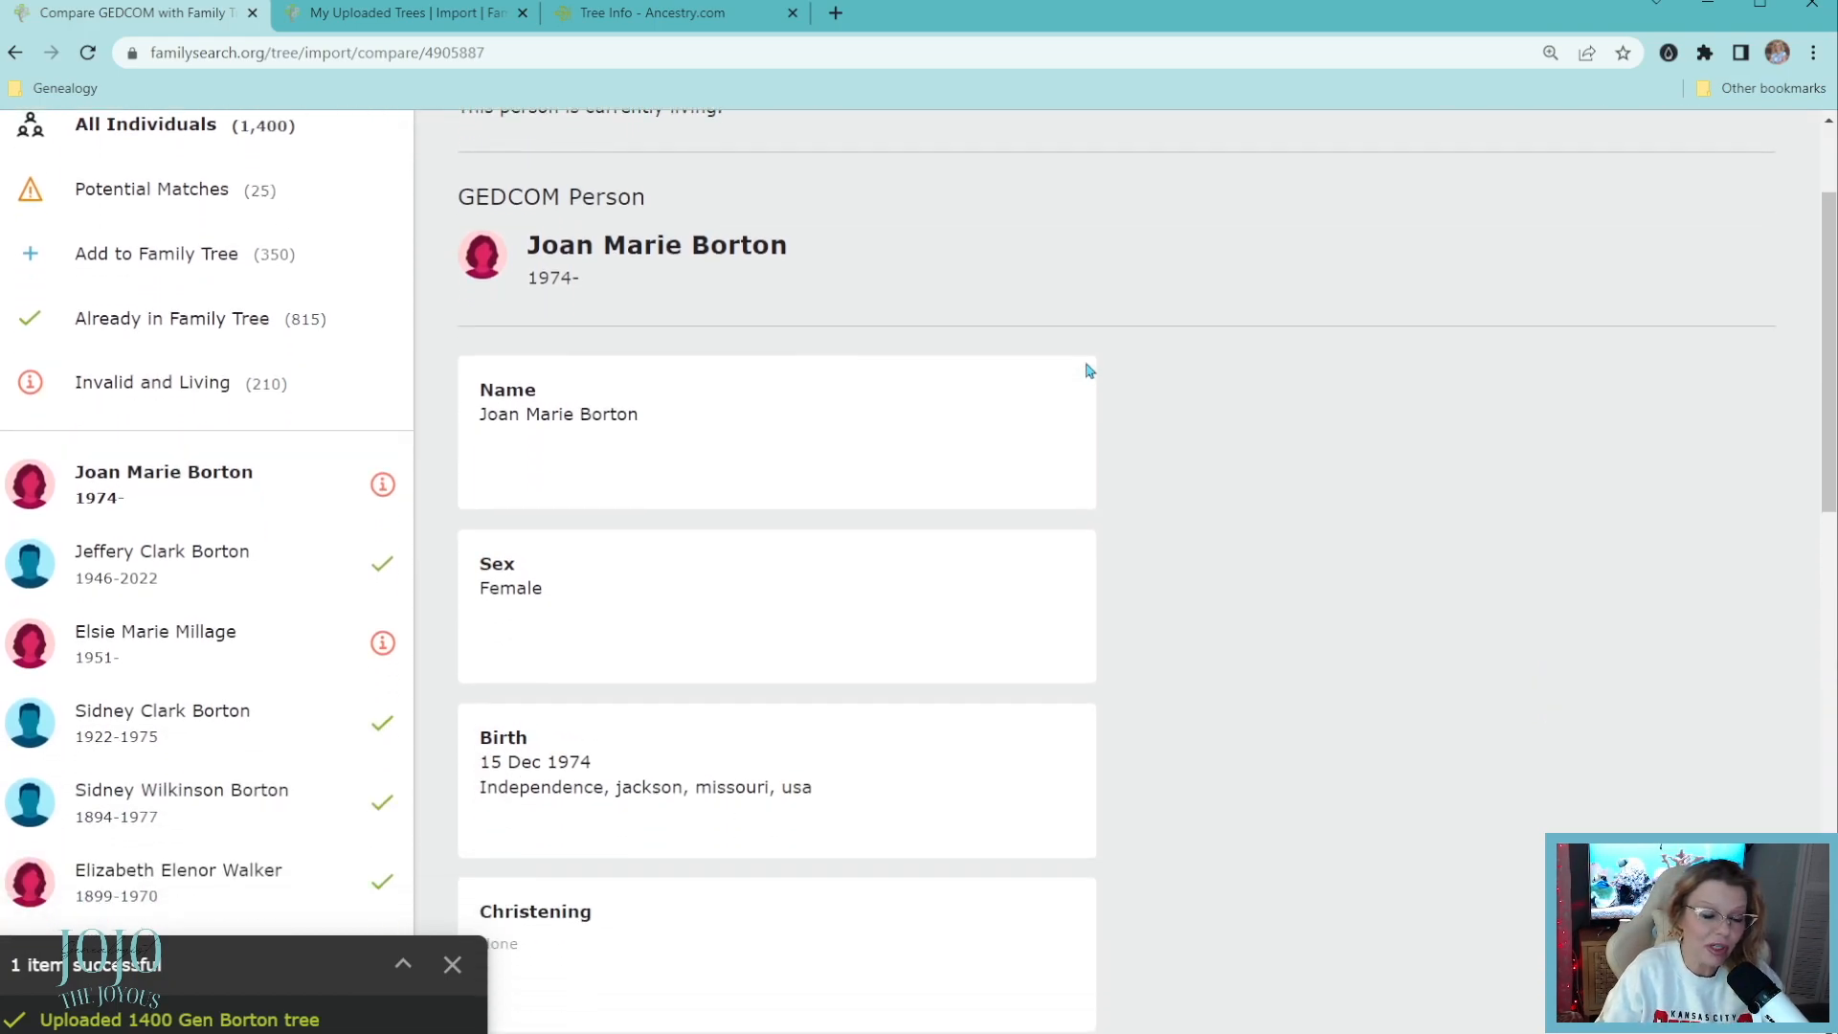
pyautogui.scroll(-8, 567, 398)
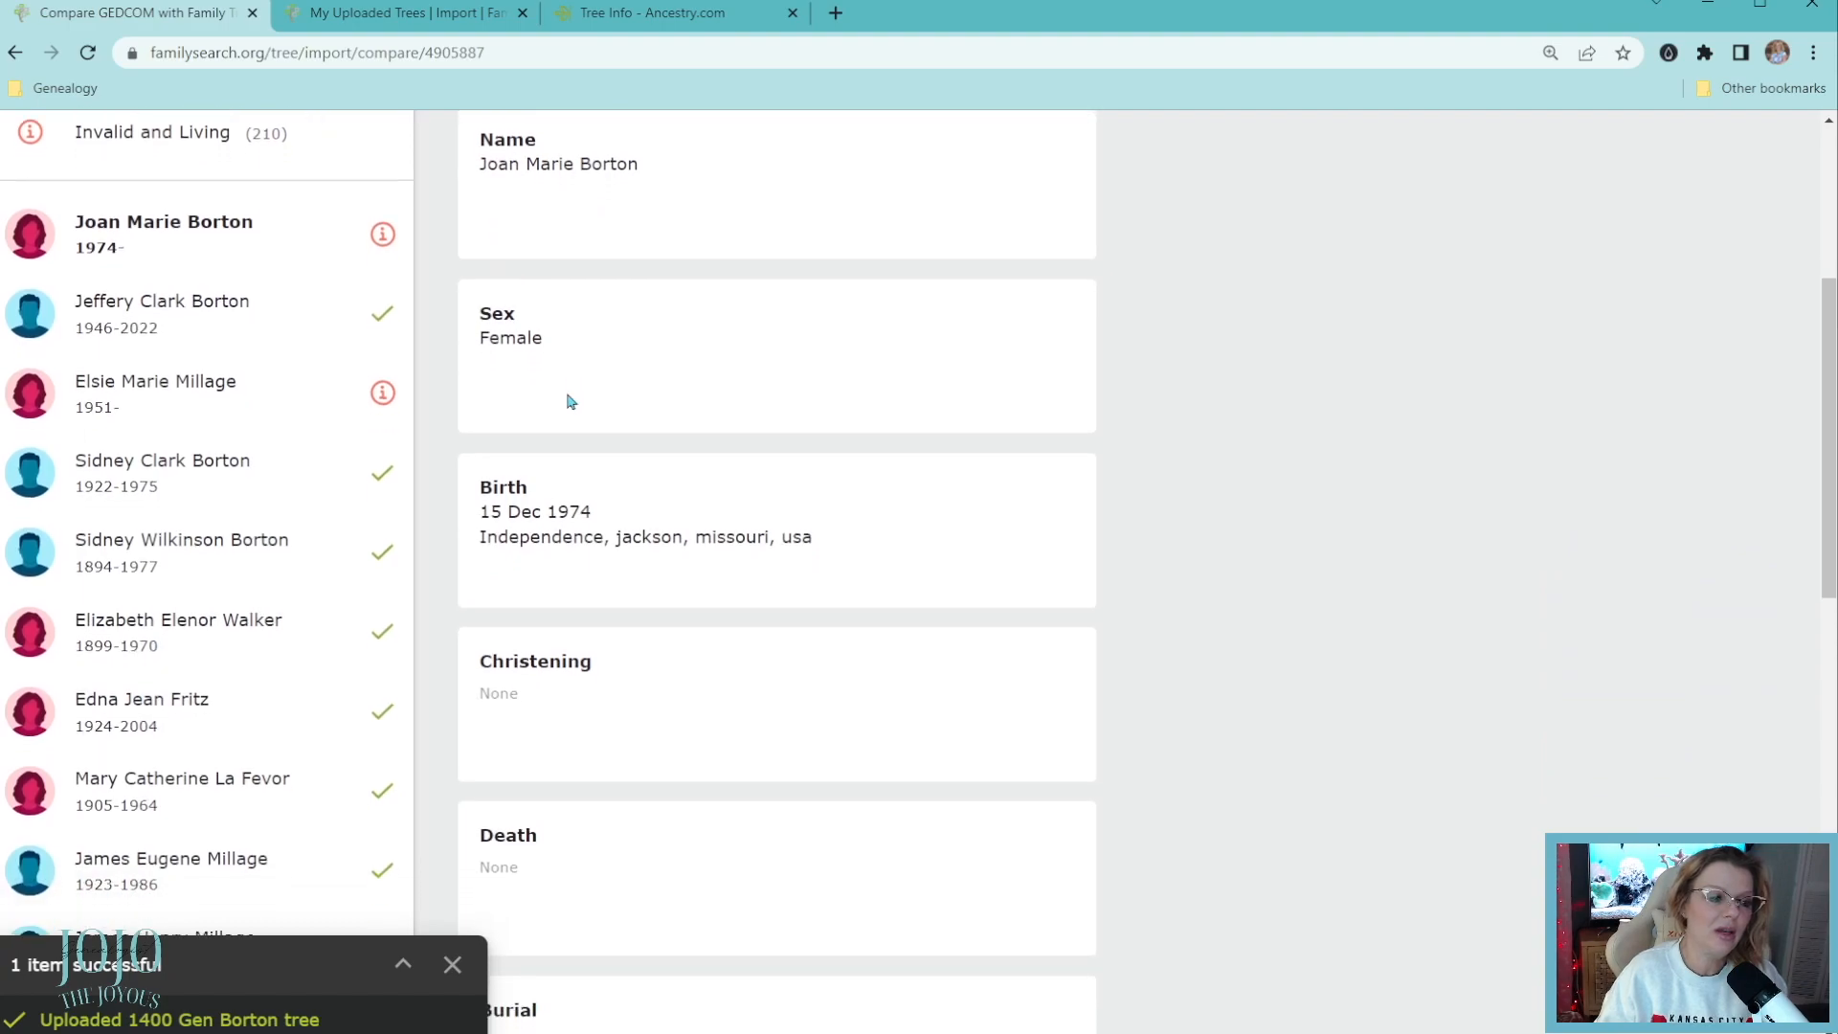
pyautogui.scroll(-6, 458, 408)
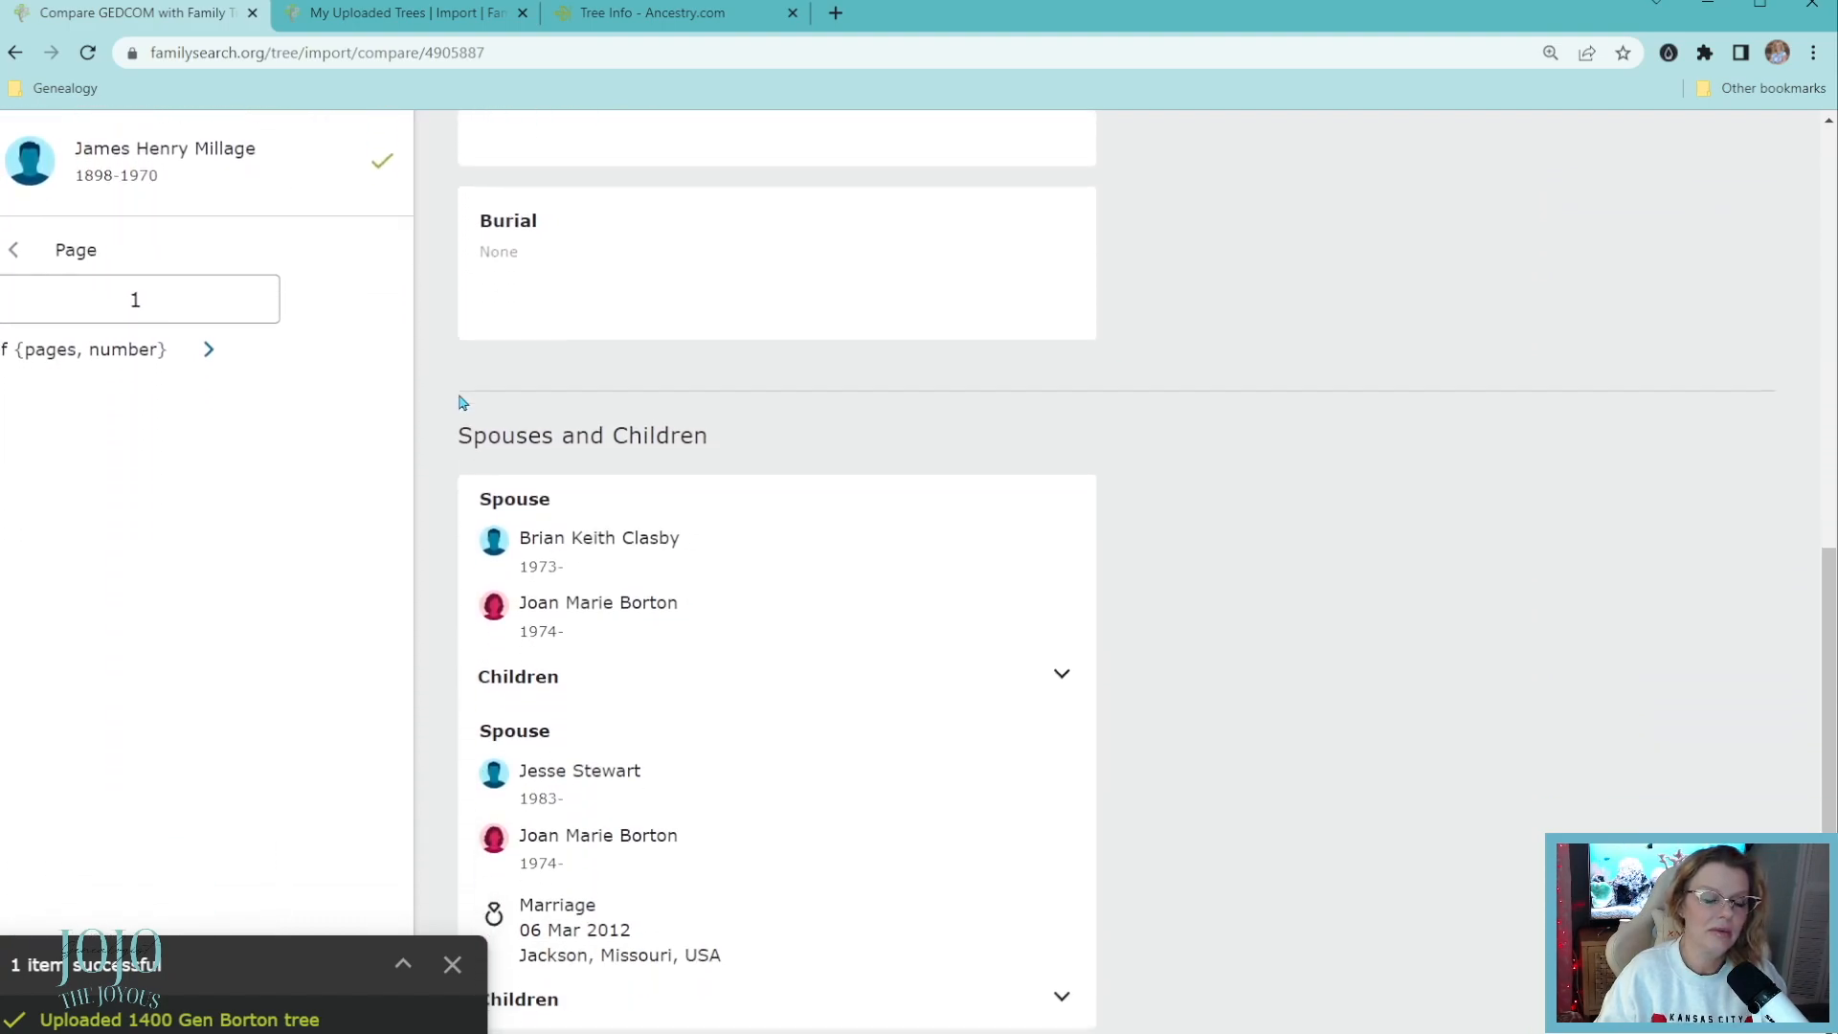
pyautogui.scroll(5, 464, 400)
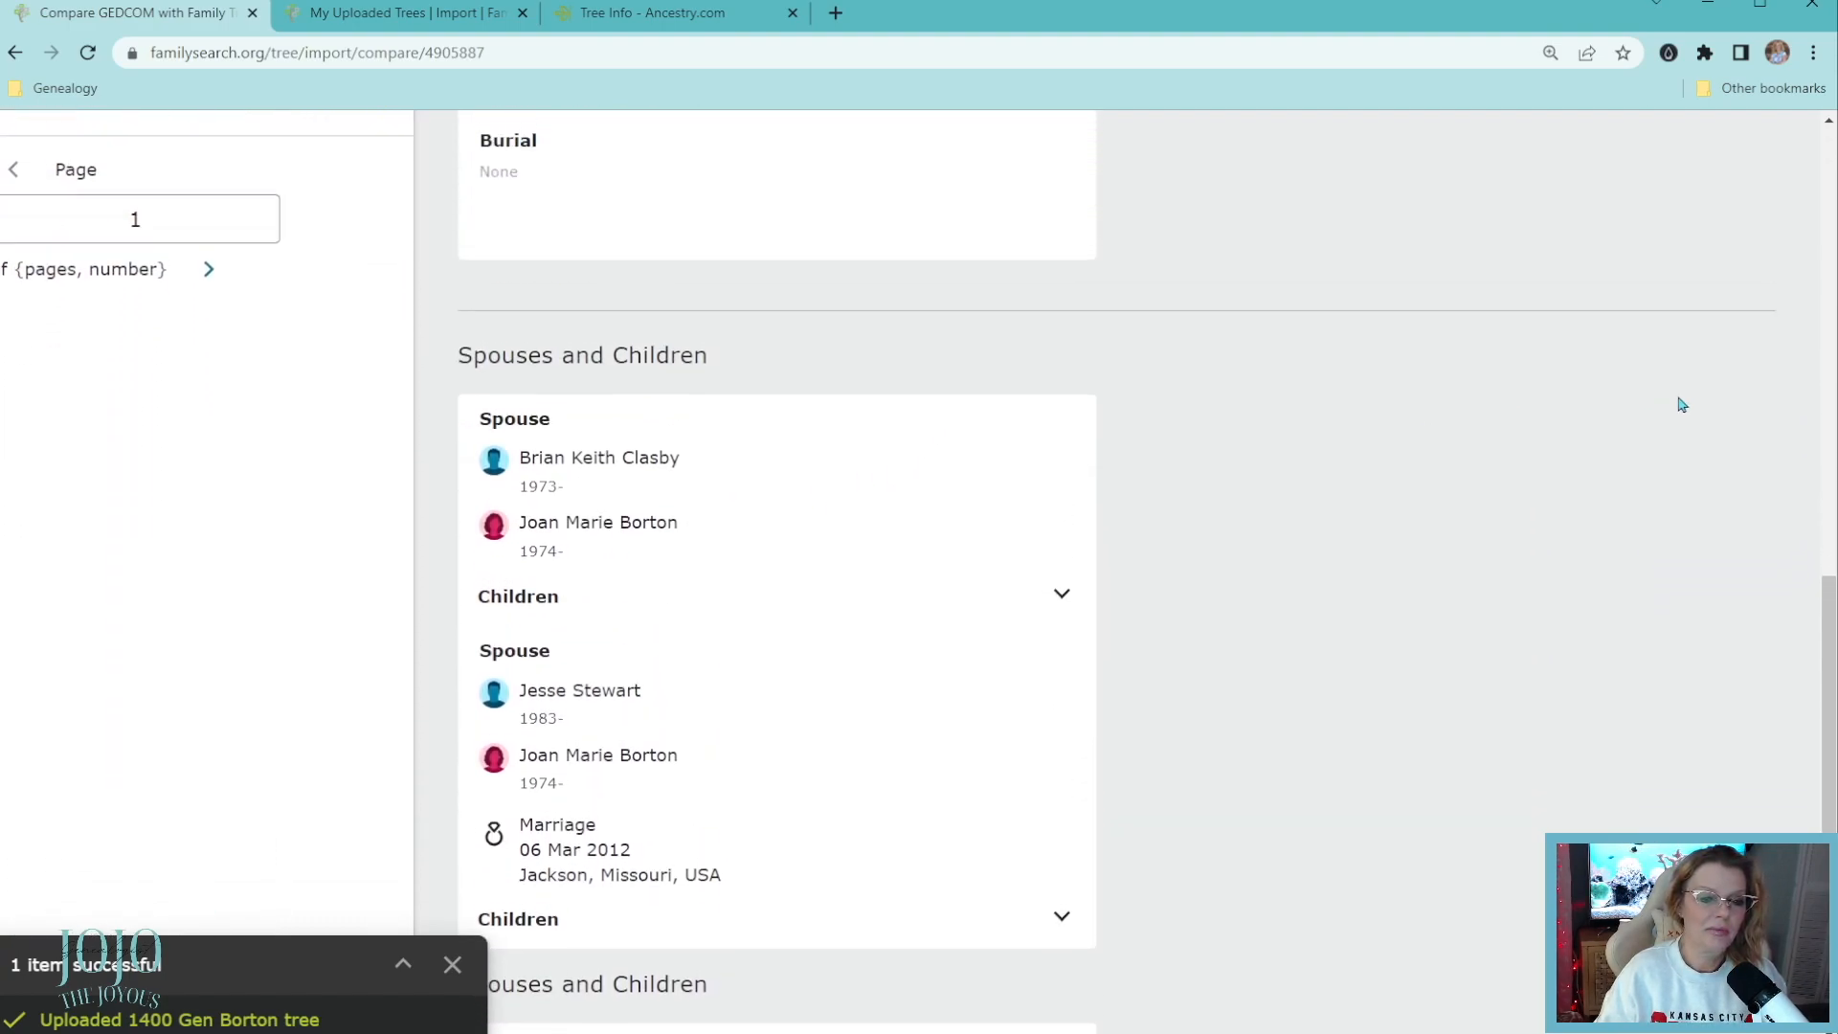
pyautogui.moveTo(1829, 541); pyautogui.dragTo(1828, 143)
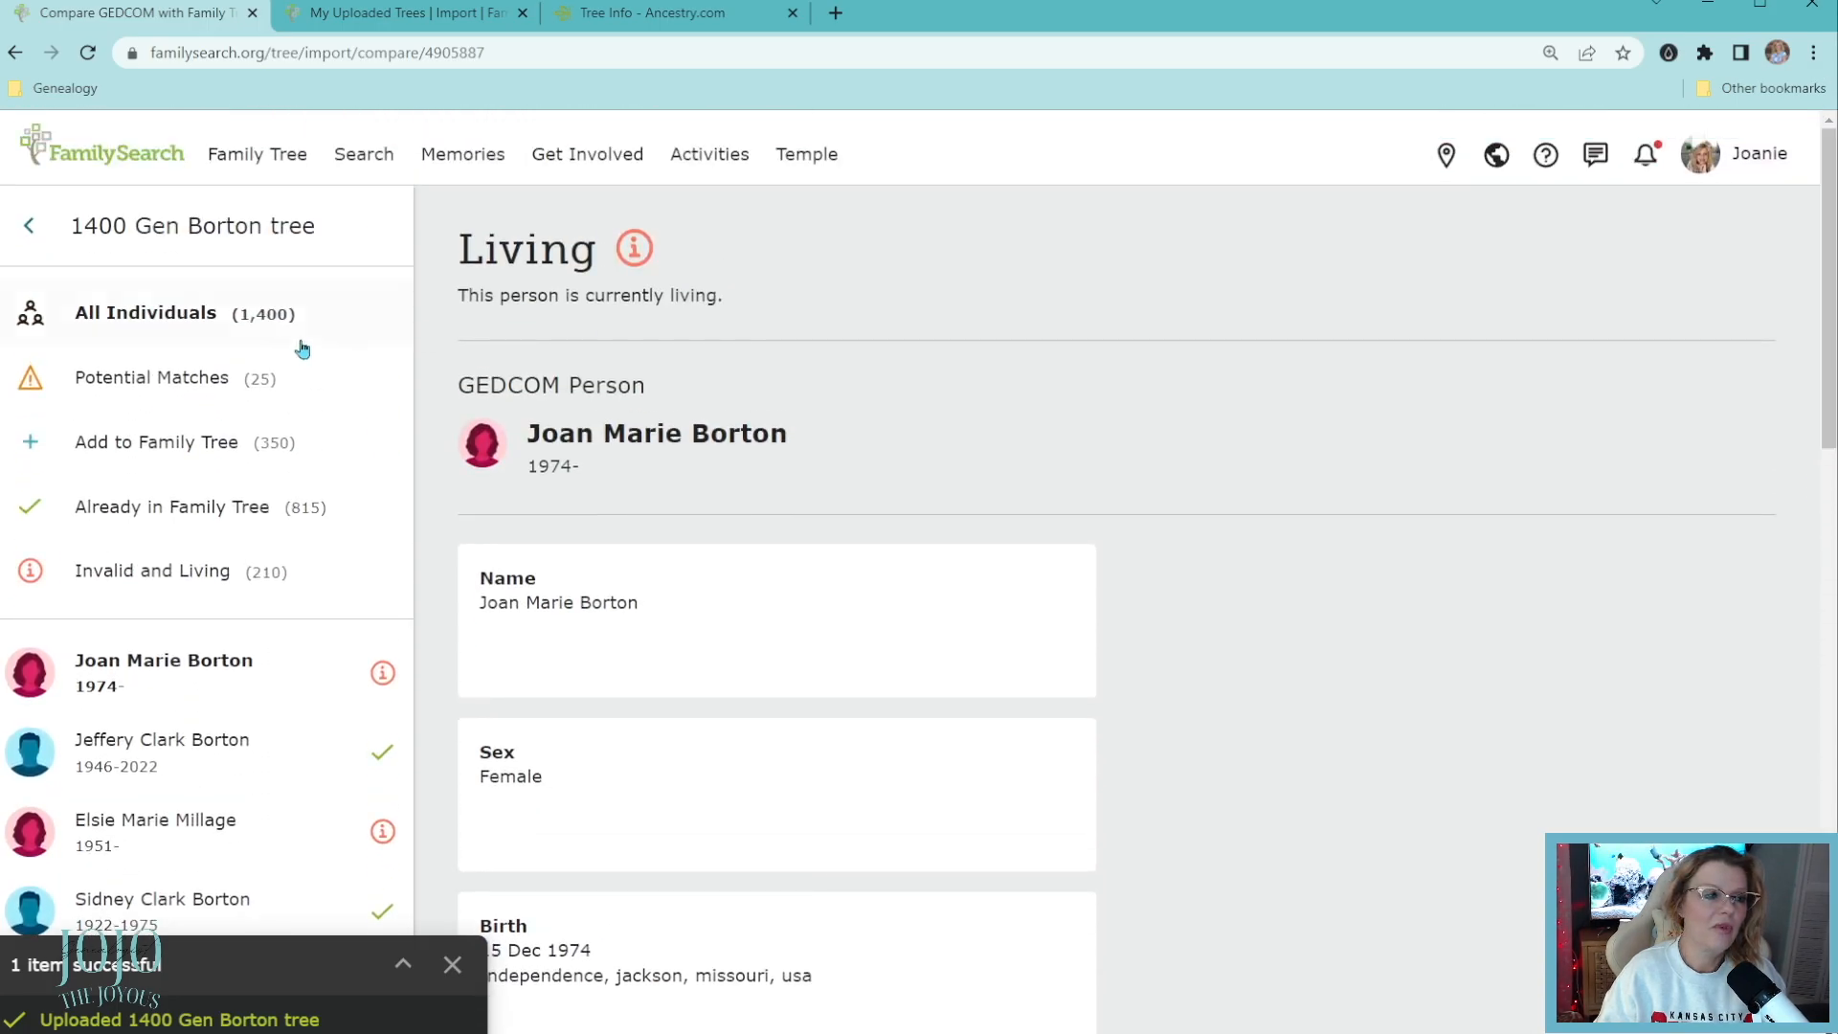
# Show the Potential Matches and compare the first GEDCOM person's details with those of the suggested Family Tree match.
pyautogui.click(155, 393)
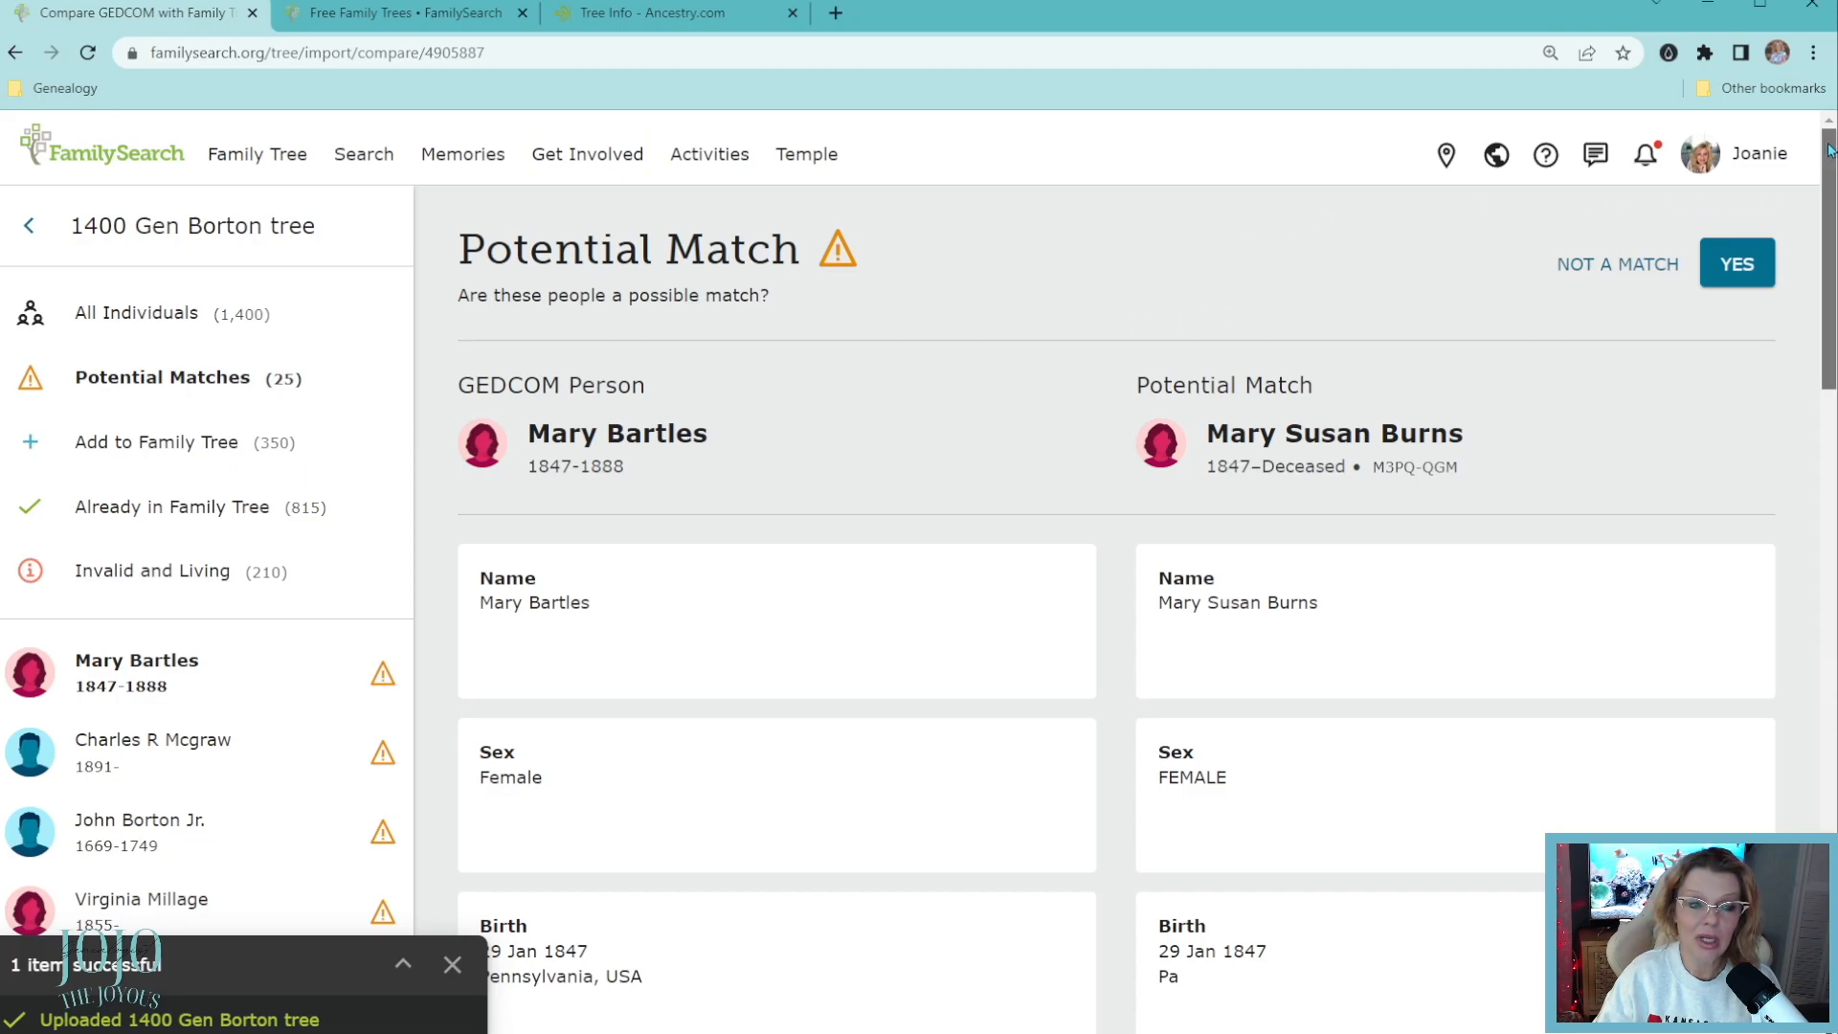
pyautogui.moveTo(1829, 145); pyautogui.dragTo(1829, 173)
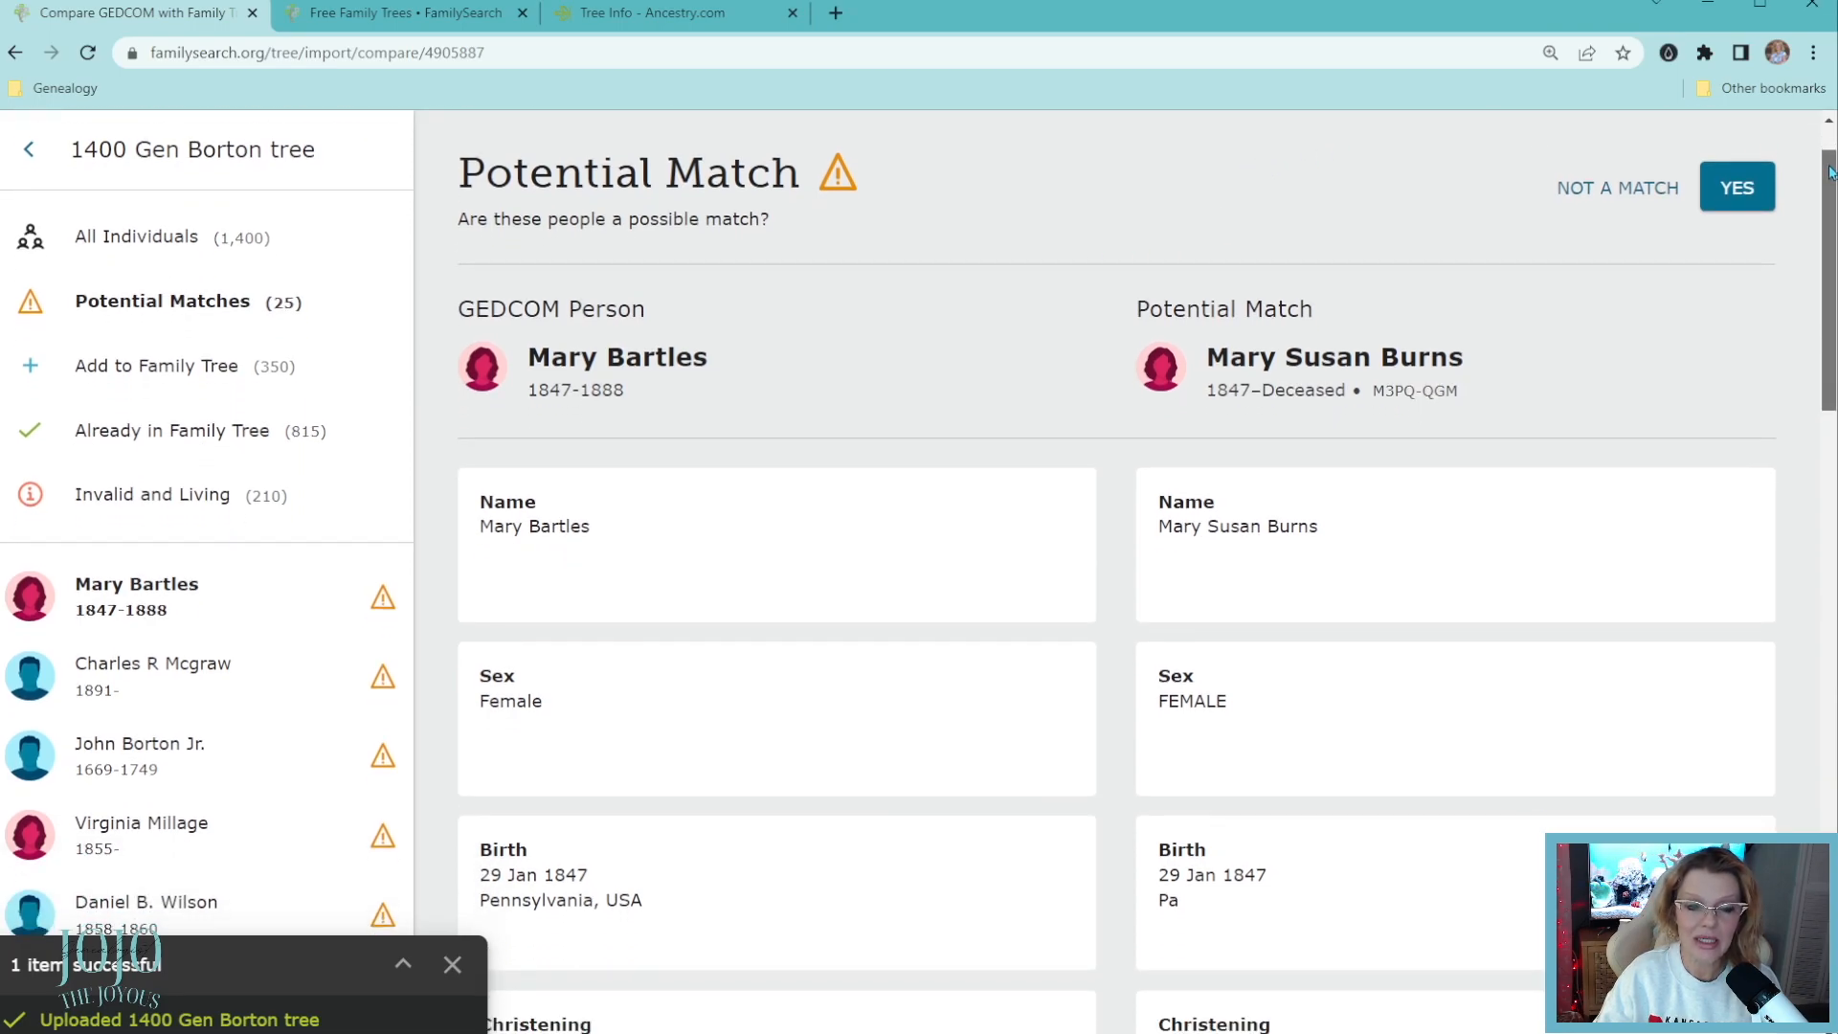
pyautogui.moveTo(1830, 173); pyautogui.dragTo(1833, 151)
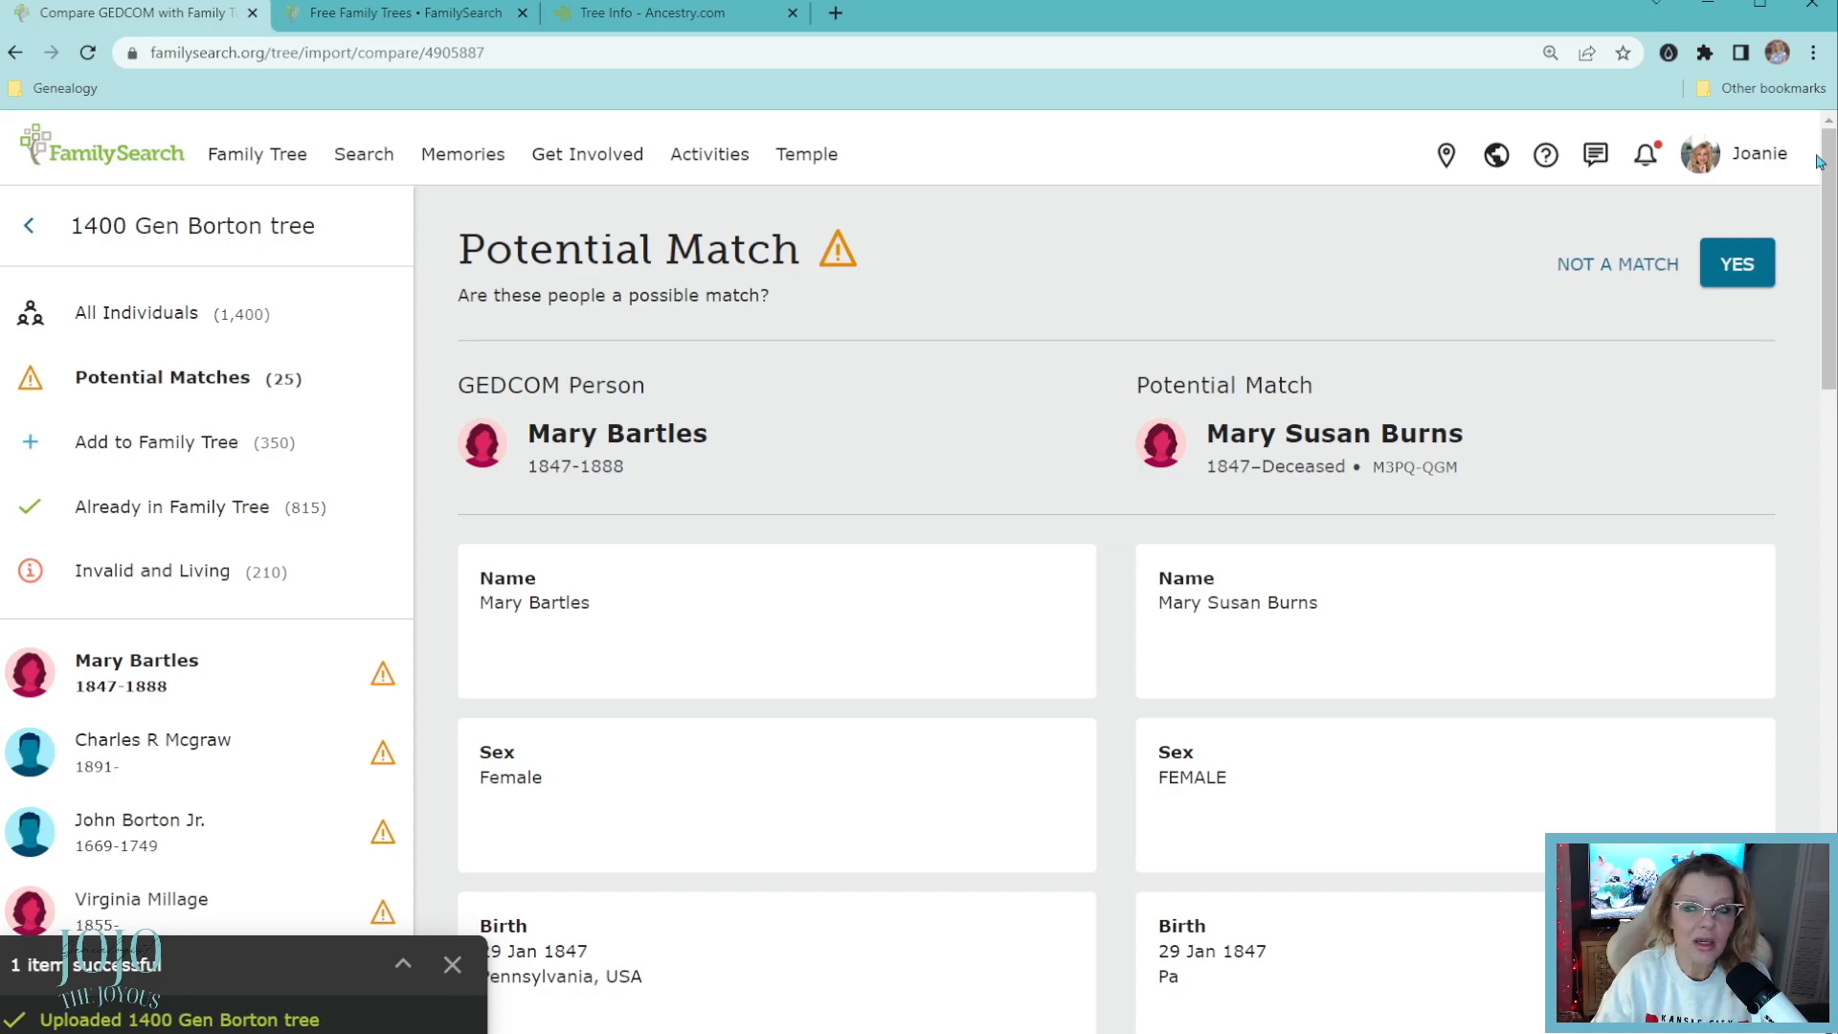
pyautogui.moveTo(1822, 161)
pyautogui.mouseDown()
pyautogui.moveTo(1831, 272)
pyautogui.moveTo(1832, 158)
pyautogui.mouseUp()
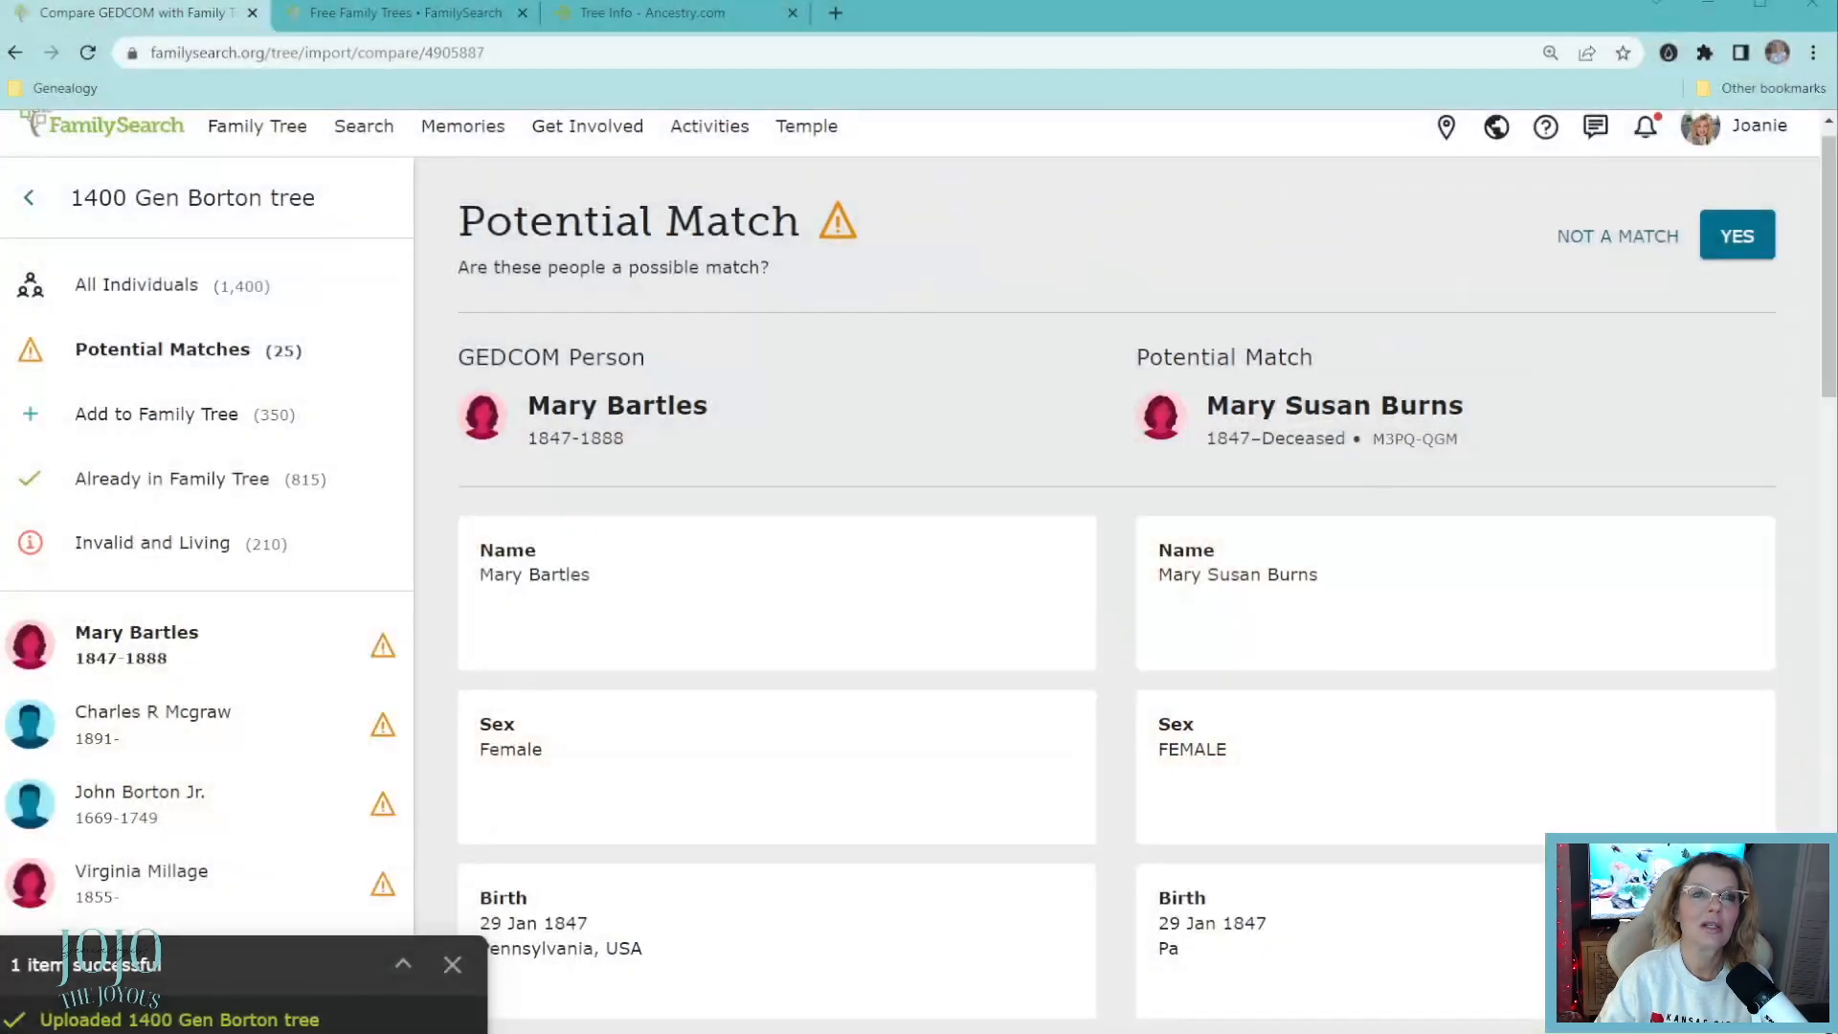
# Switch to the Rodoslovlje browser window, enlarge it to fill the screen and look through the How to start? article.
pyautogui.moveTo(753, 0); pyautogui.dragTo(848, 156)
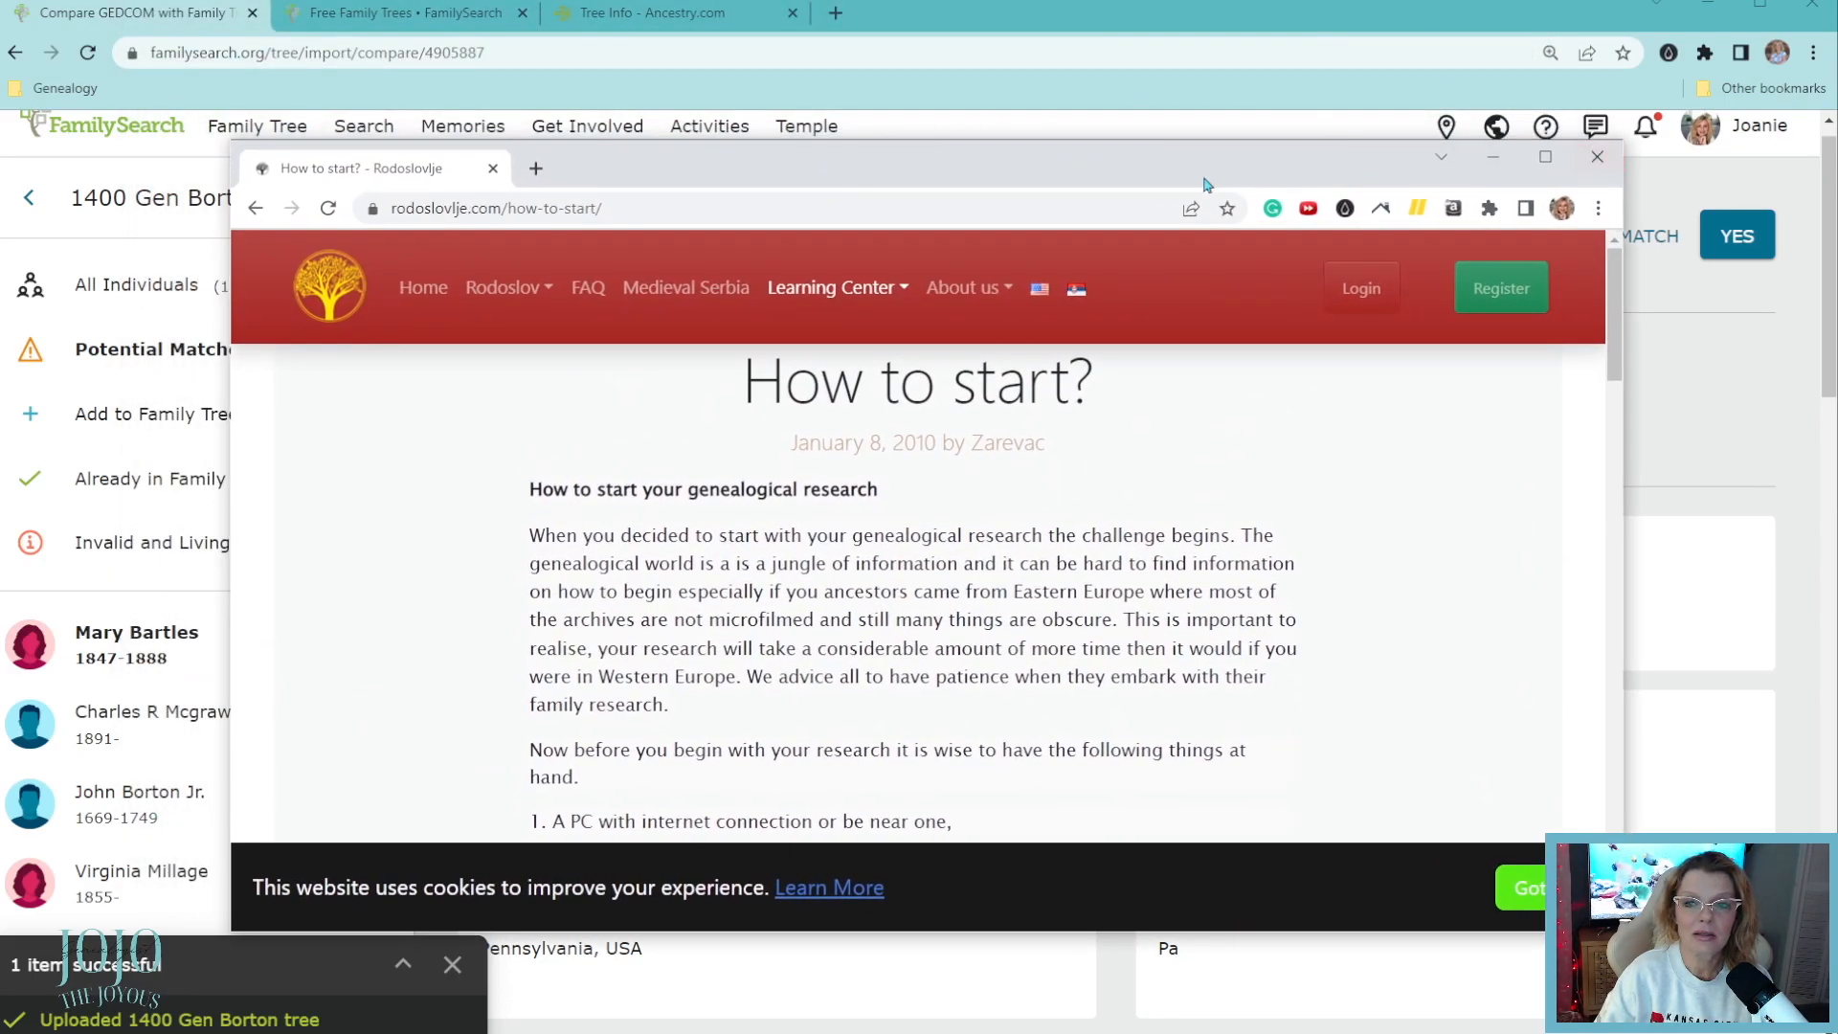
pyautogui.moveTo(287, 168); pyautogui.dragTo(22, 5)
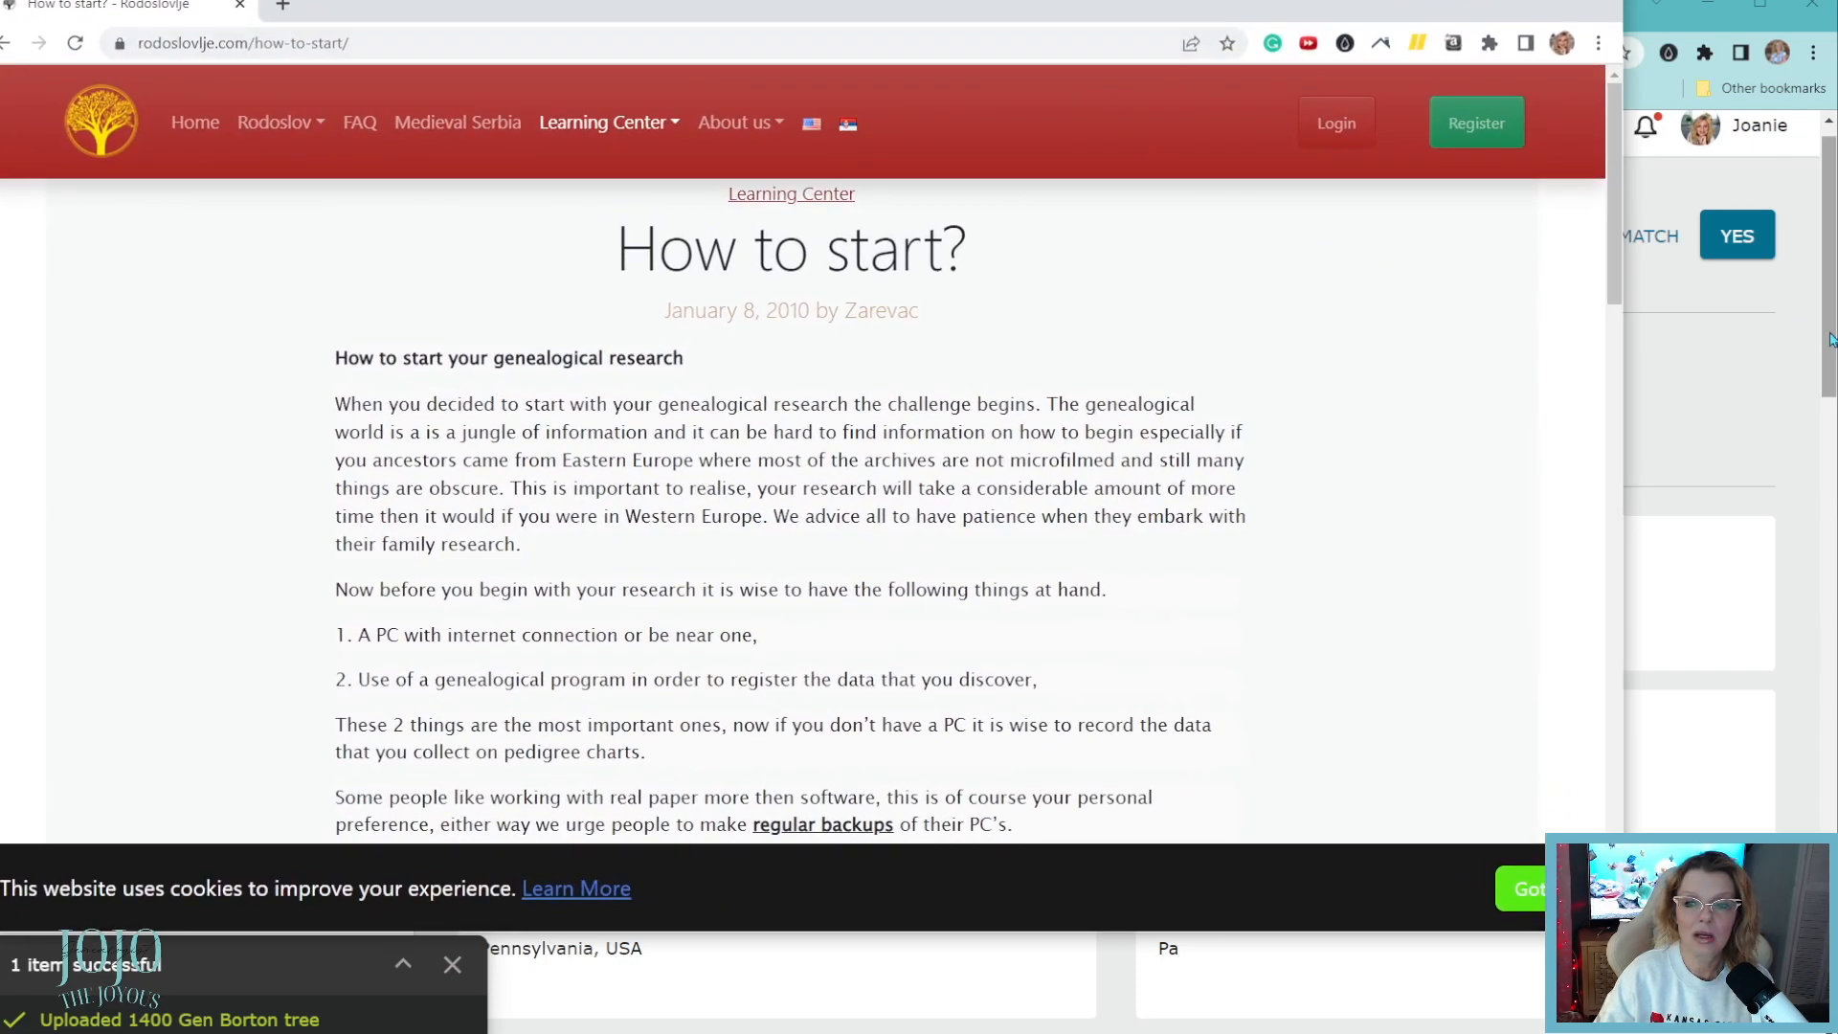
pyautogui.moveTo(1625, 595); pyautogui.dragTo(1836, 701)
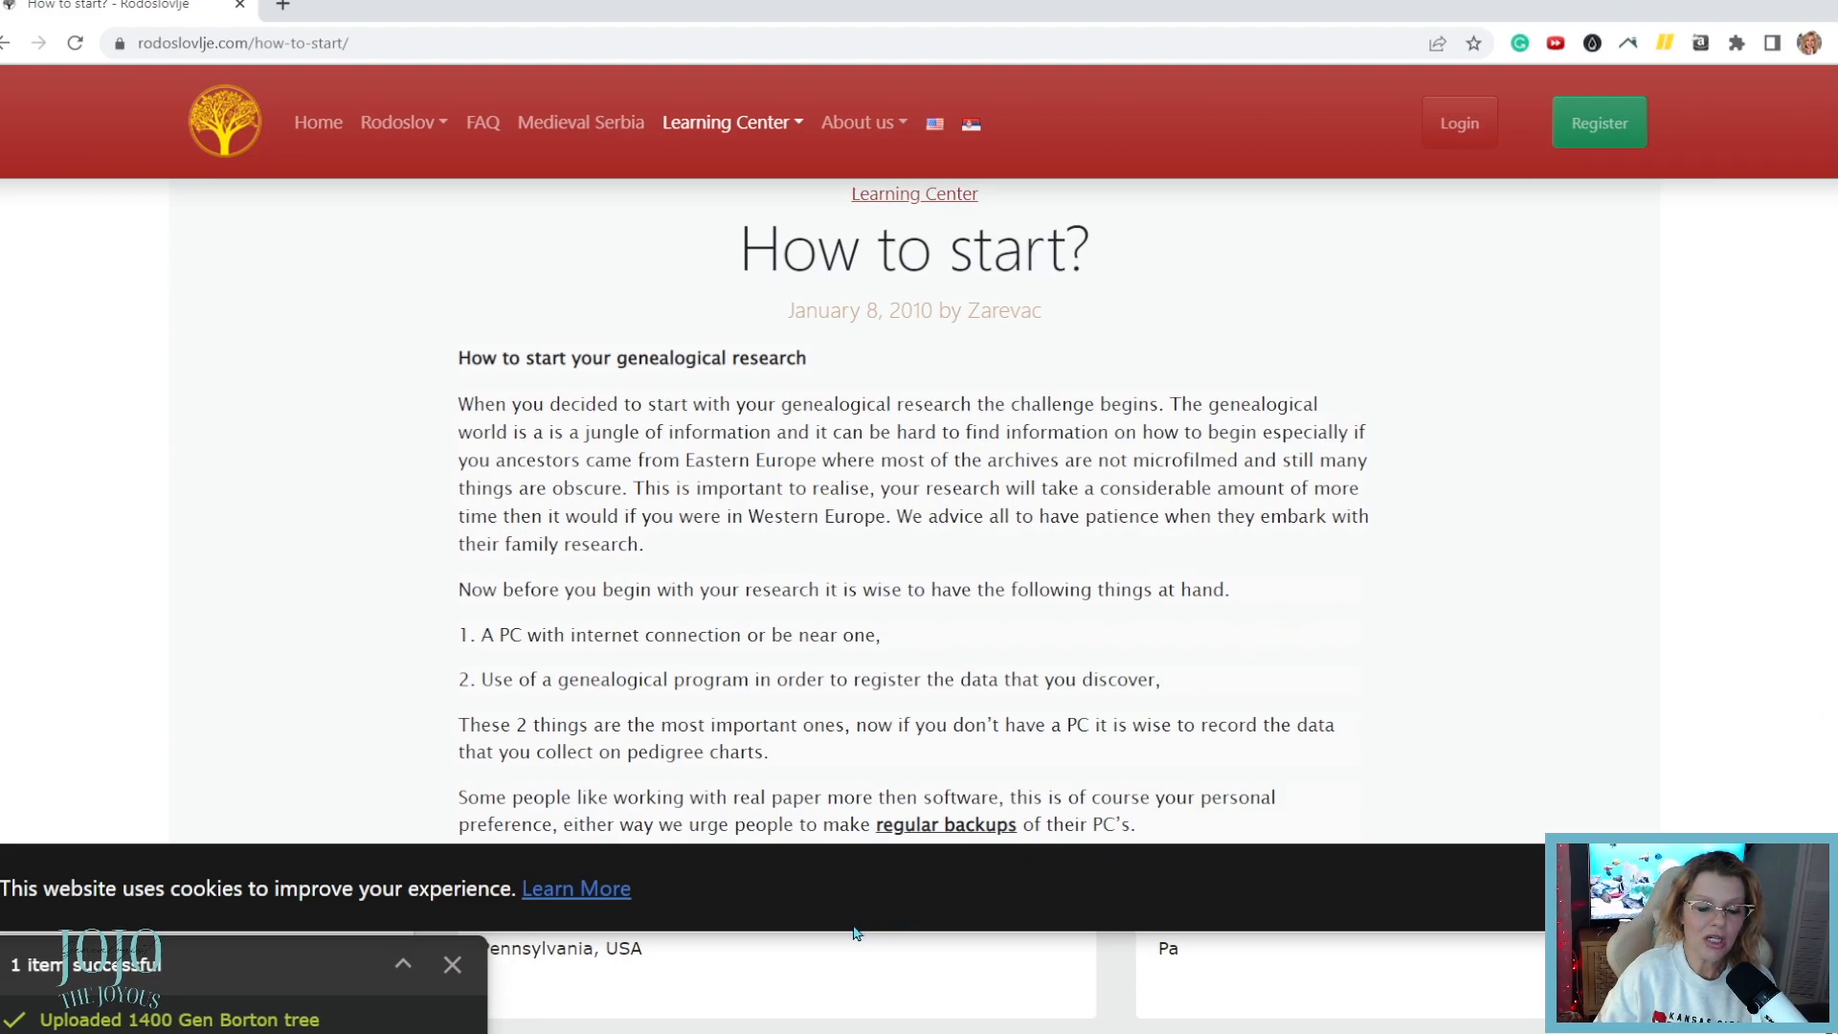
pyautogui.moveTo(808, 940); pyautogui.dragTo(808, 1005)
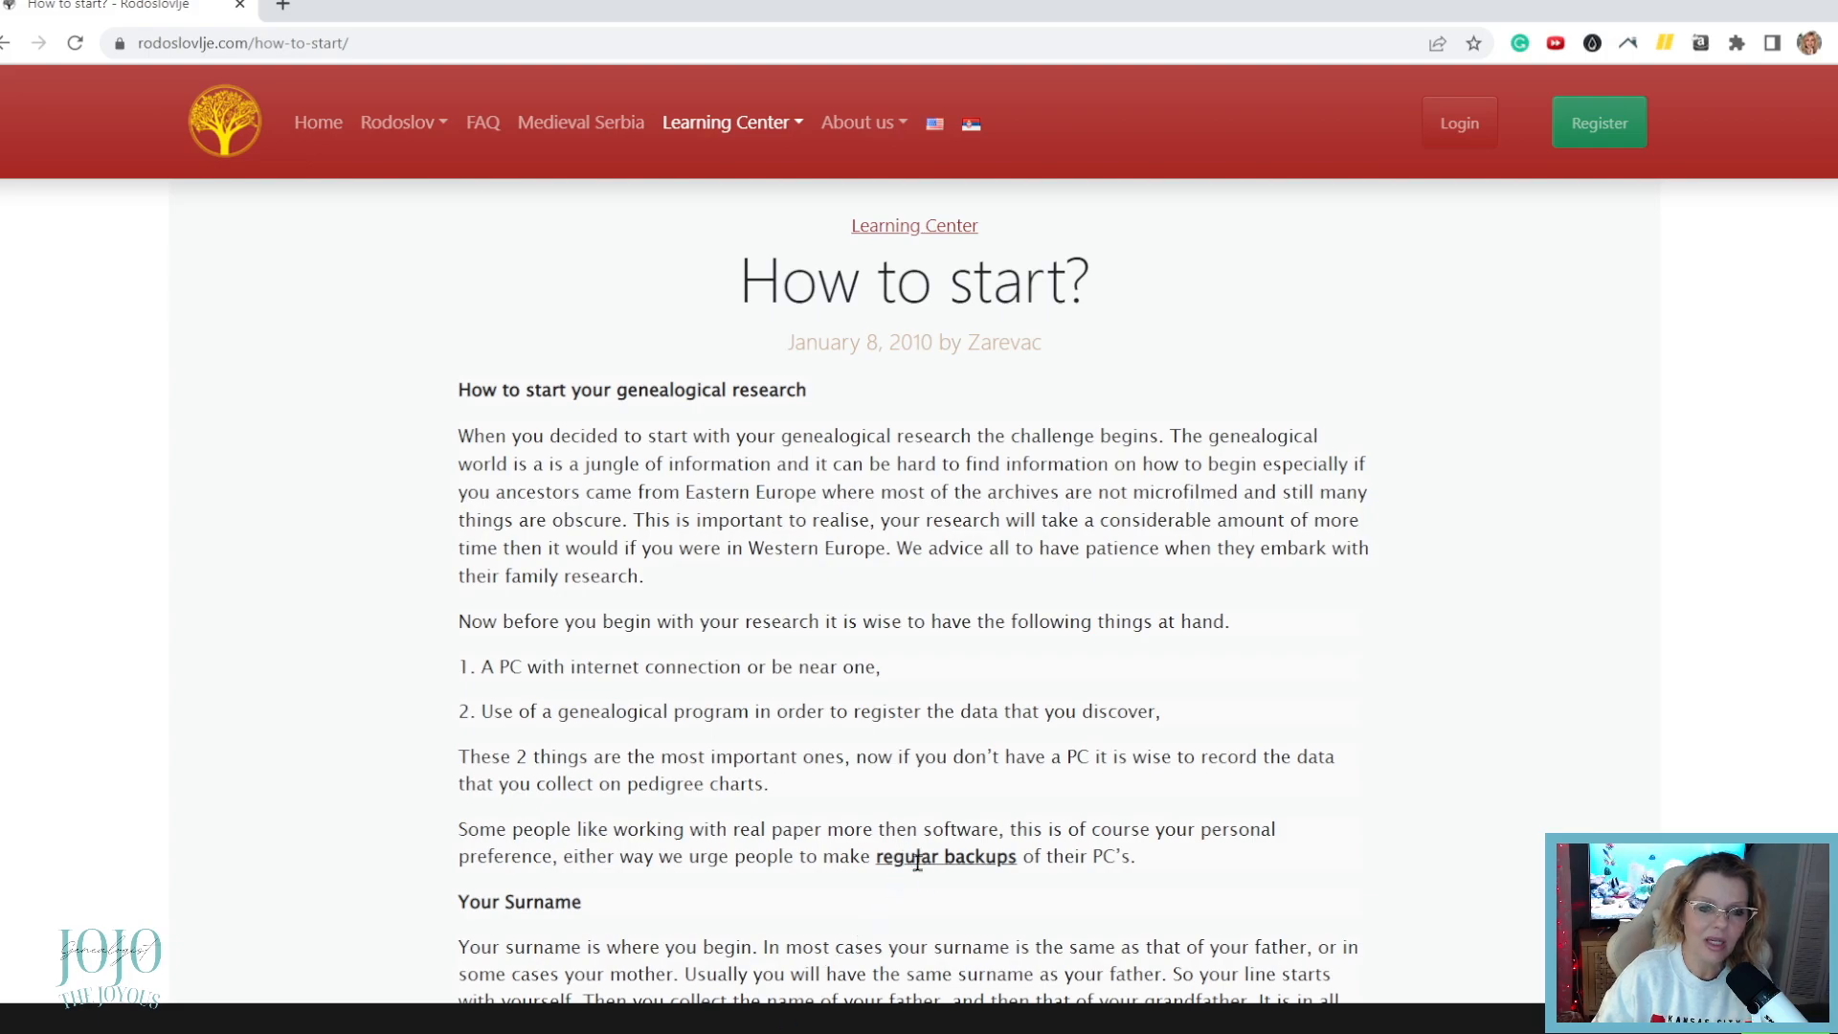
pyautogui.scroll(-2, 926, 881)
pyautogui.scroll(-2, 805, 438)
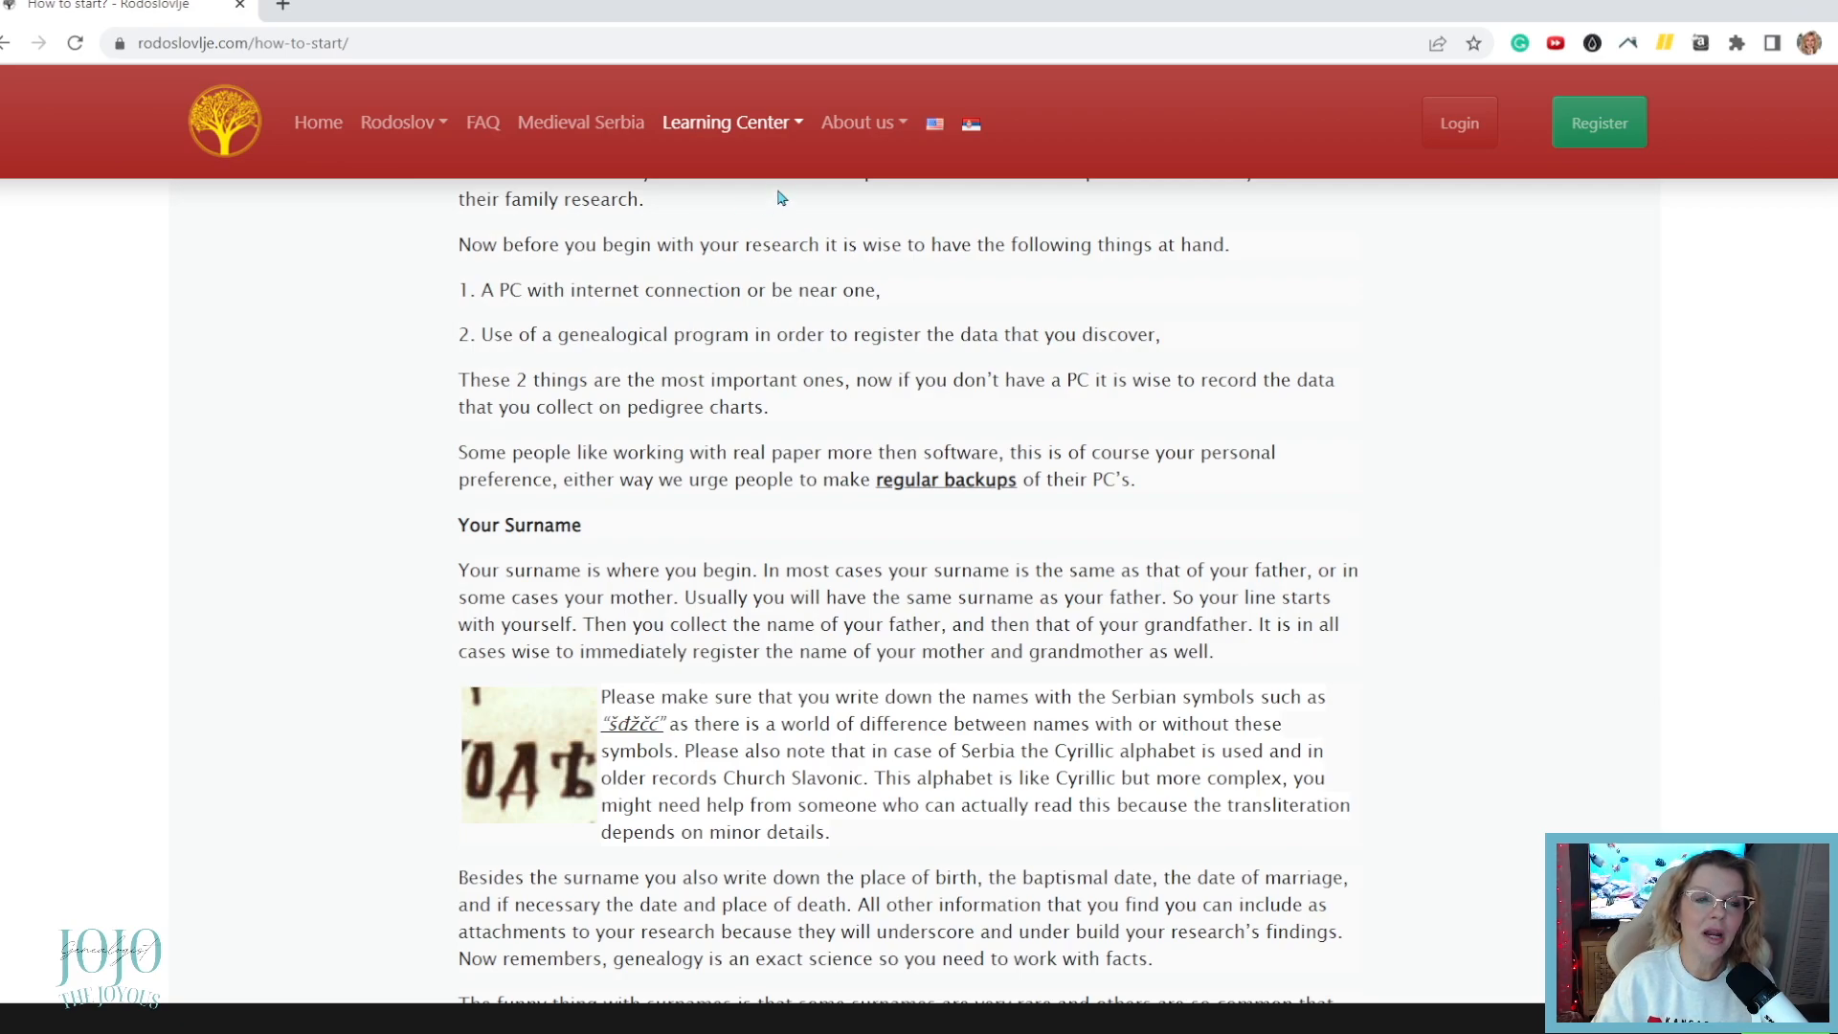
pyautogui.scroll(1, 751, 134)
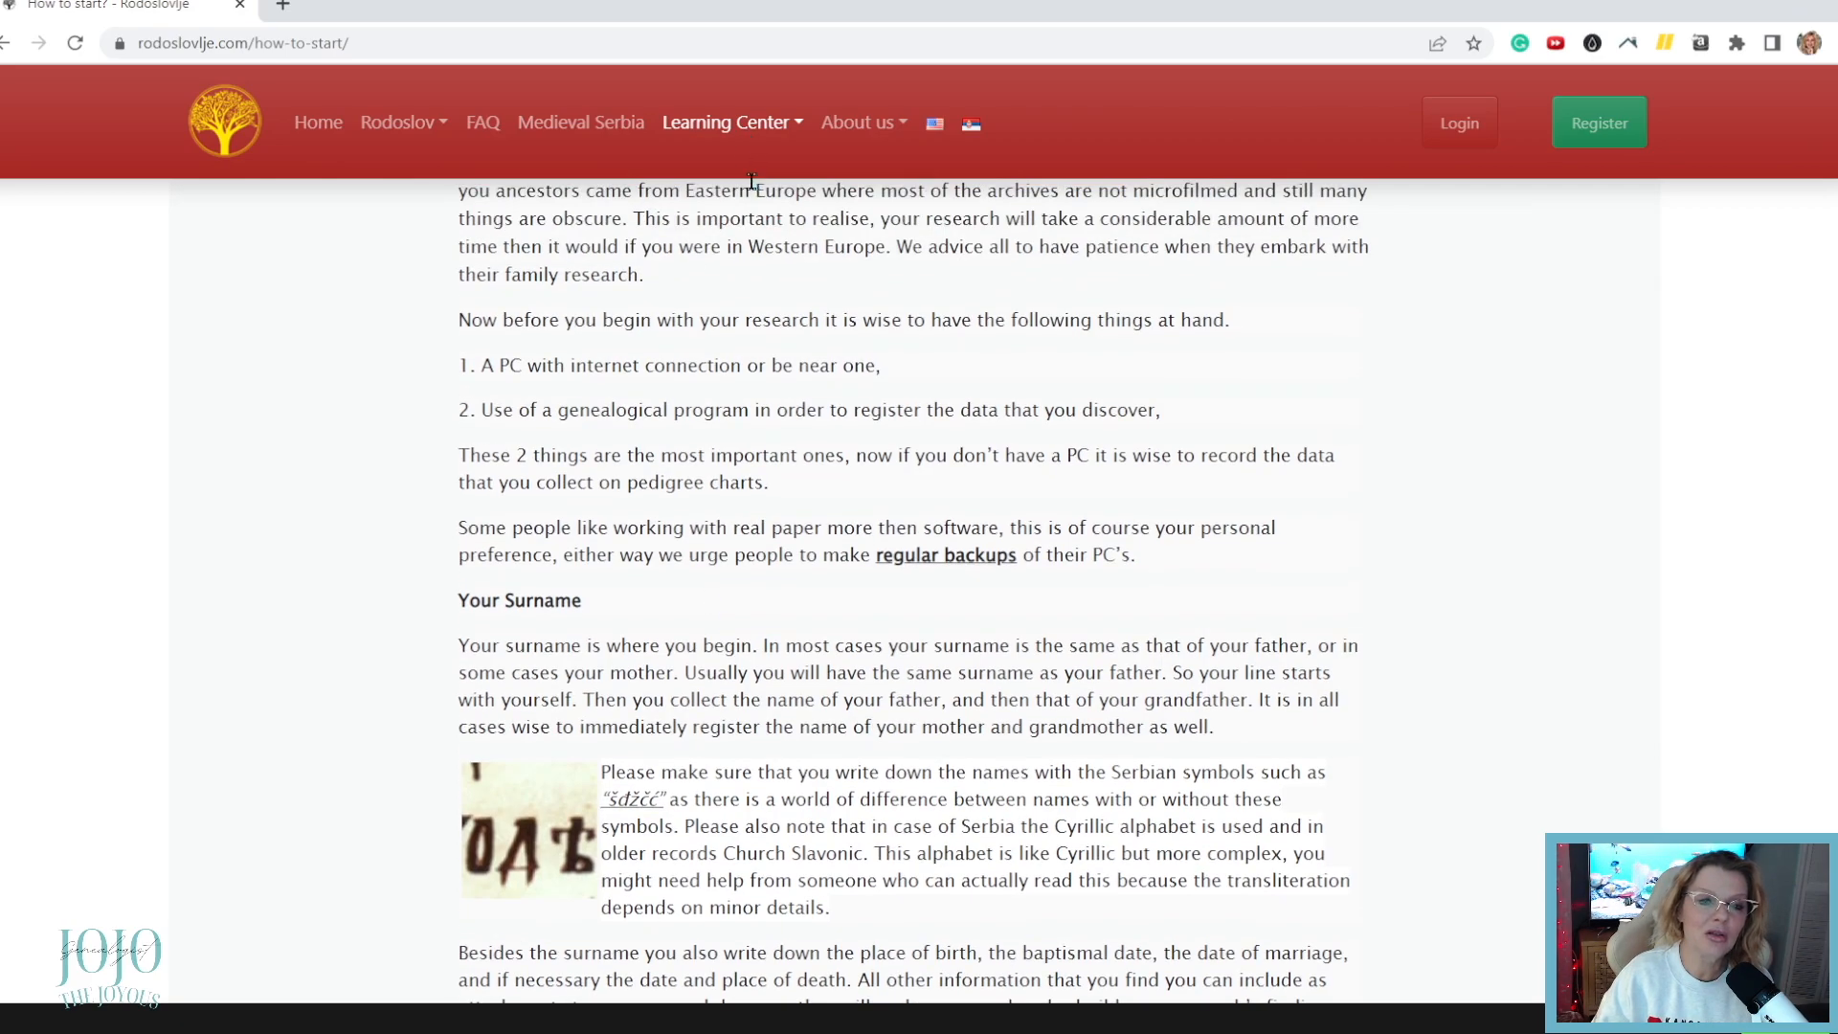
# View the Timeline Serbian History page from the Learning Center through its last entry, then return to the FamilySearch comparison.
pyautogui.click(775, 125)
pyautogui.click(732, 226)
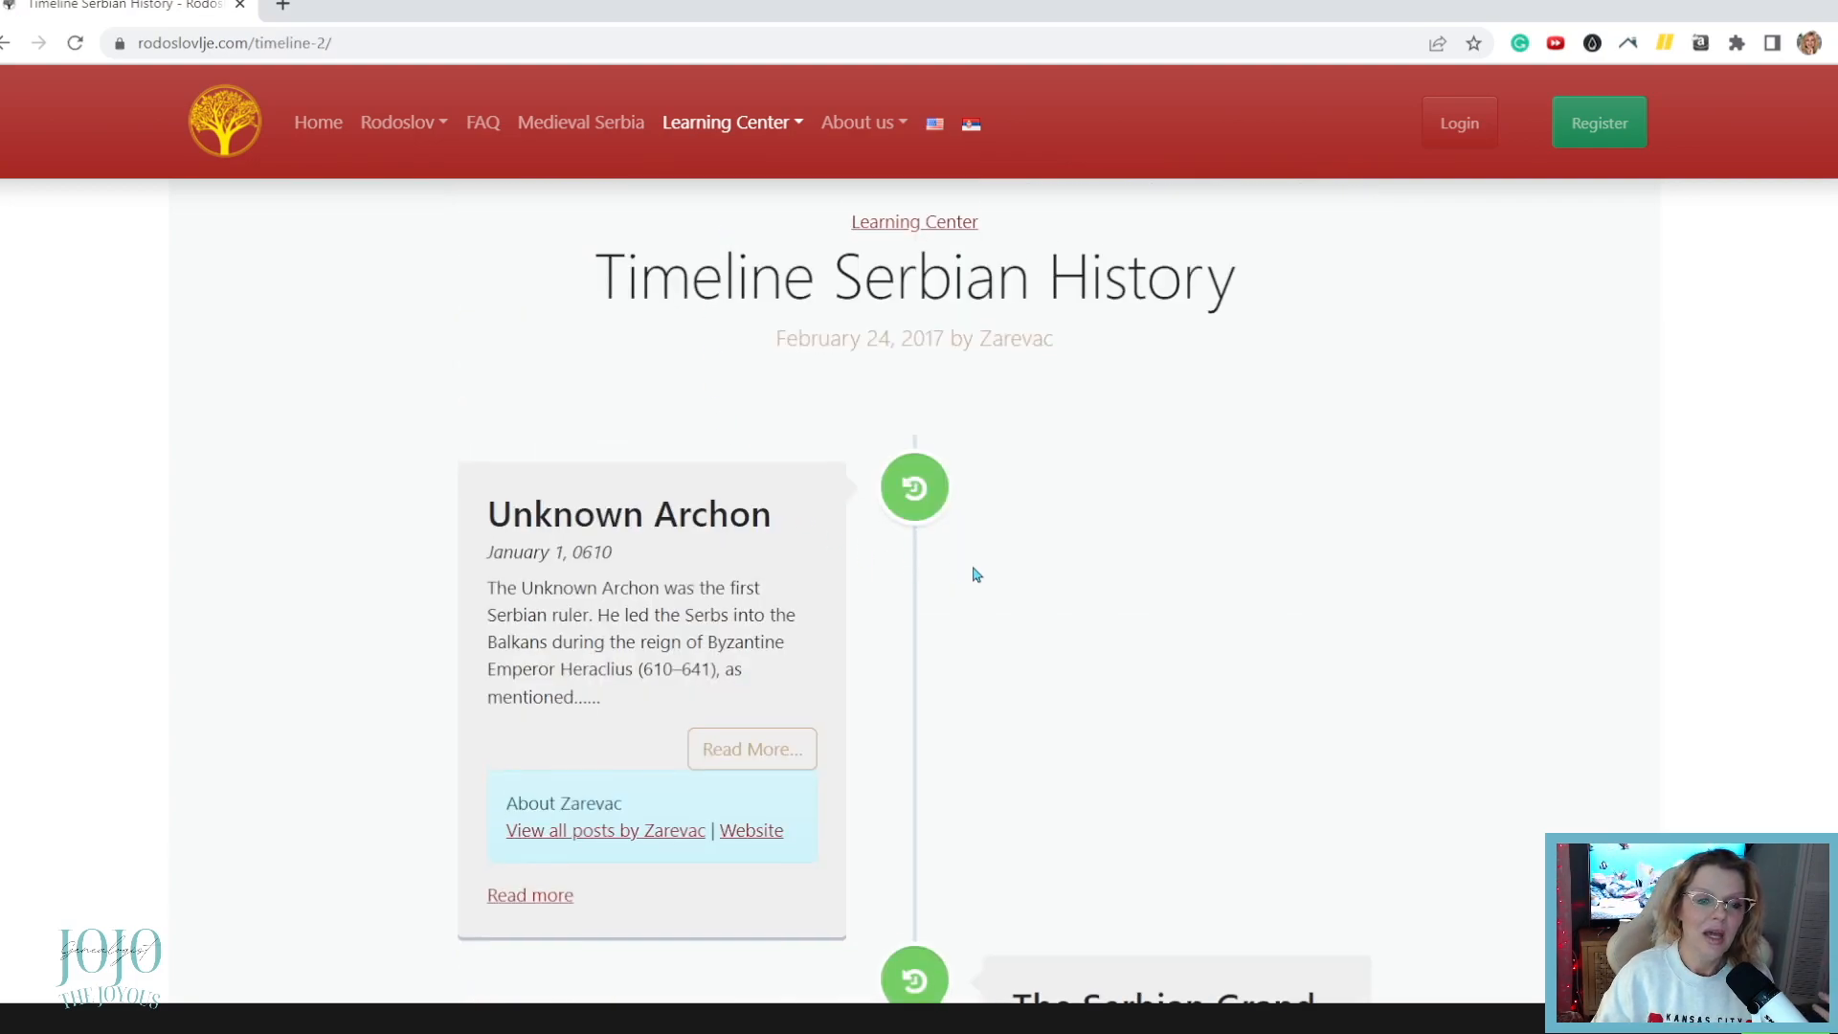
pyautogui.scroll(-6, 975, 574)
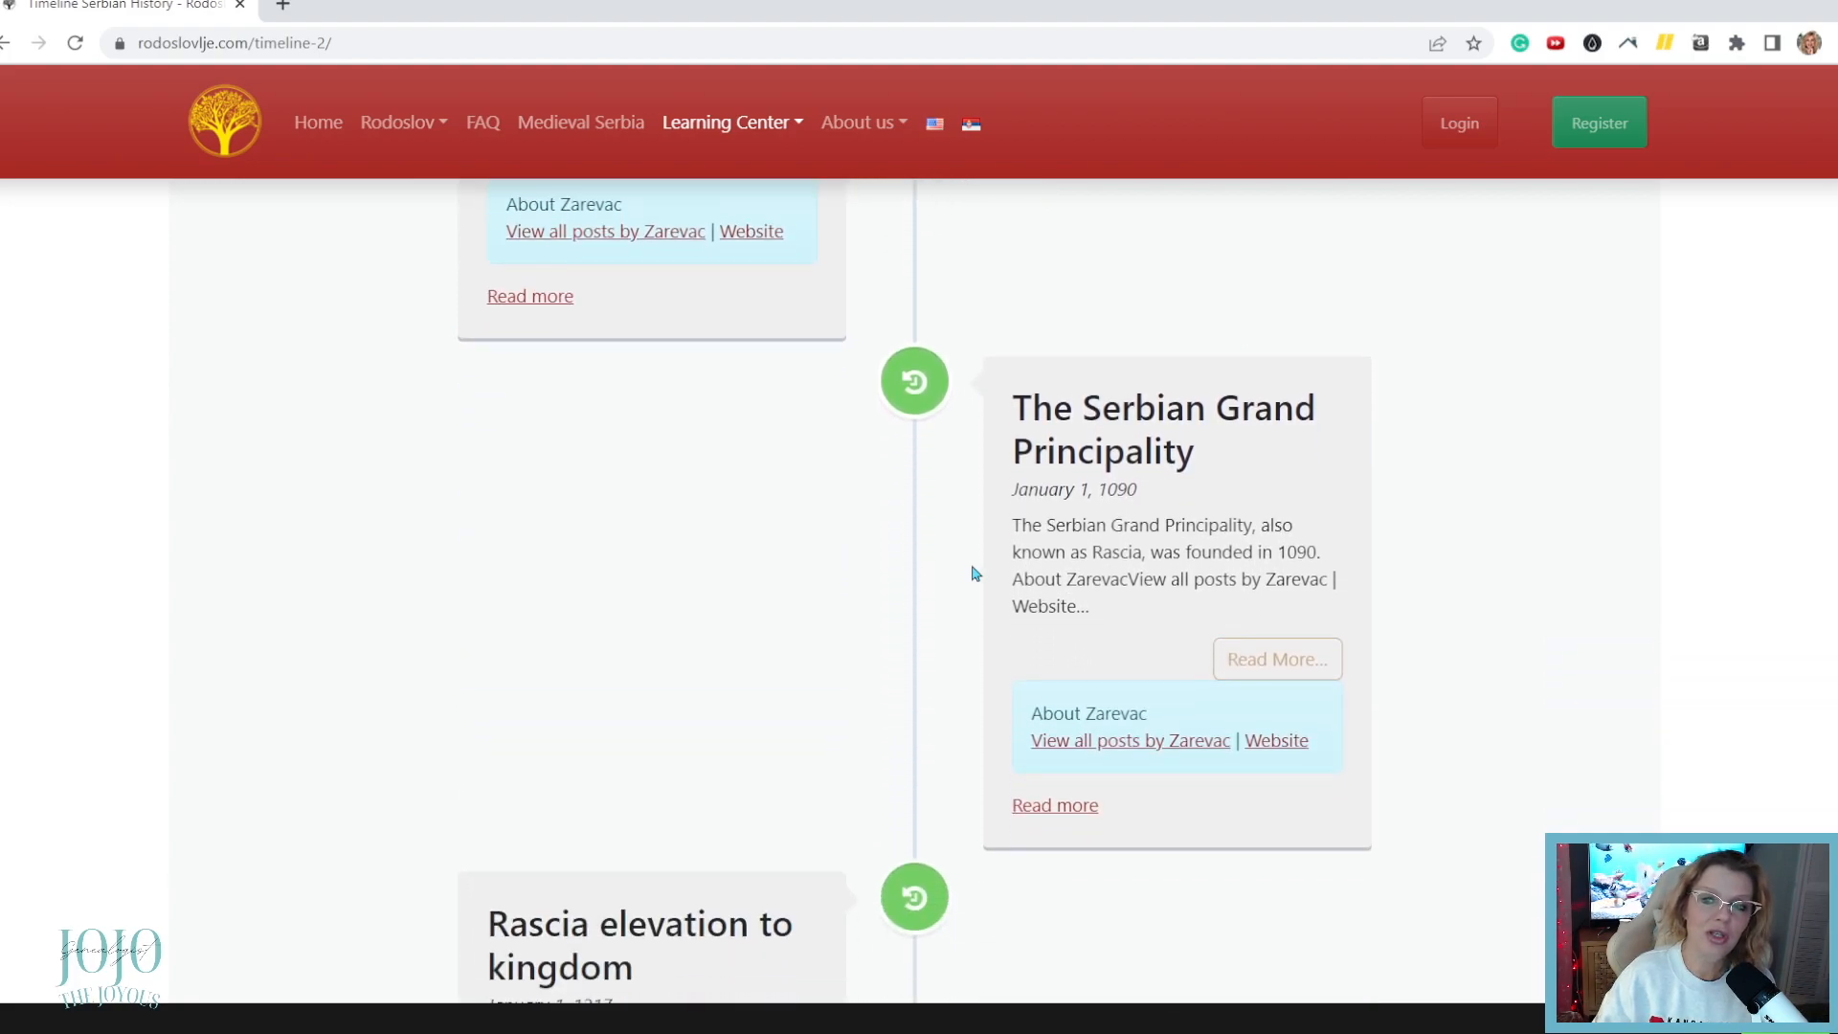
pyautogui.scroll(-7, 976, 573)
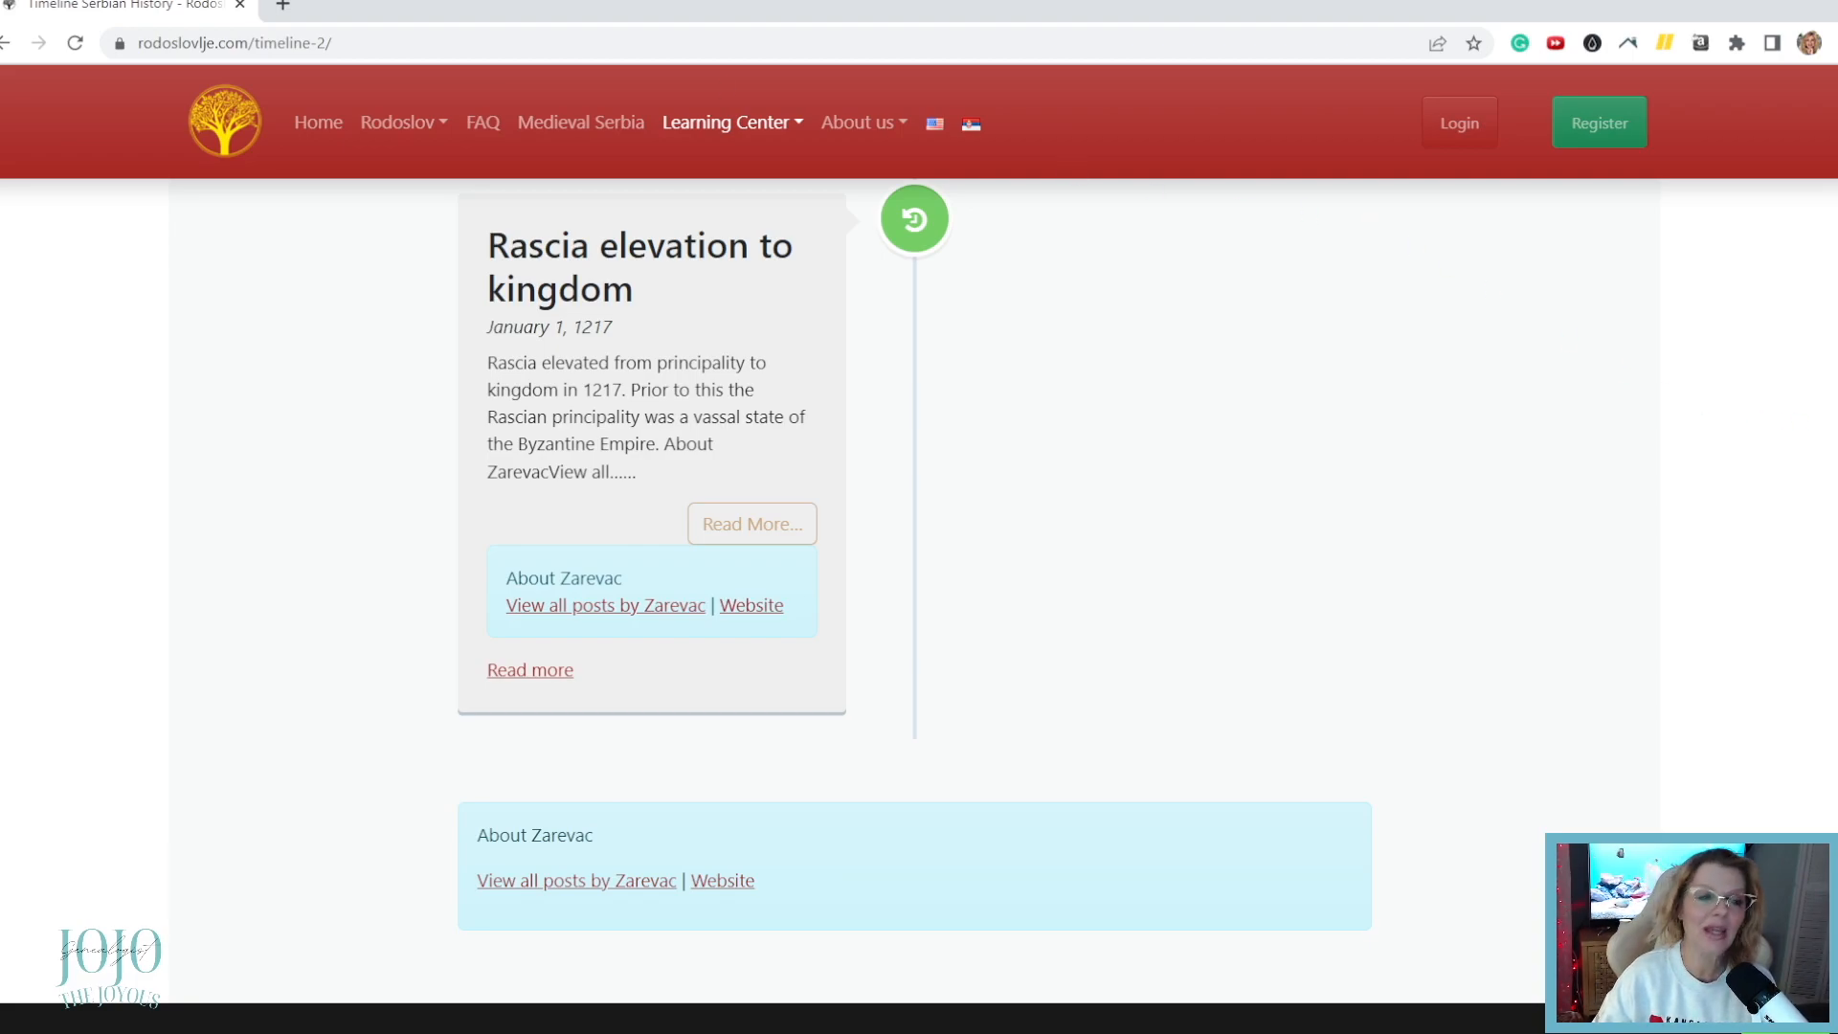
pyautogui.moveTo(1003, 12)
pyautogui.mouseDown()
pyautogui.moveTo(1052, 321)
pyautogui.moveTo(974, 300)
pyautogui.moveTo(997, 20)
pyautogui.mouseUp()
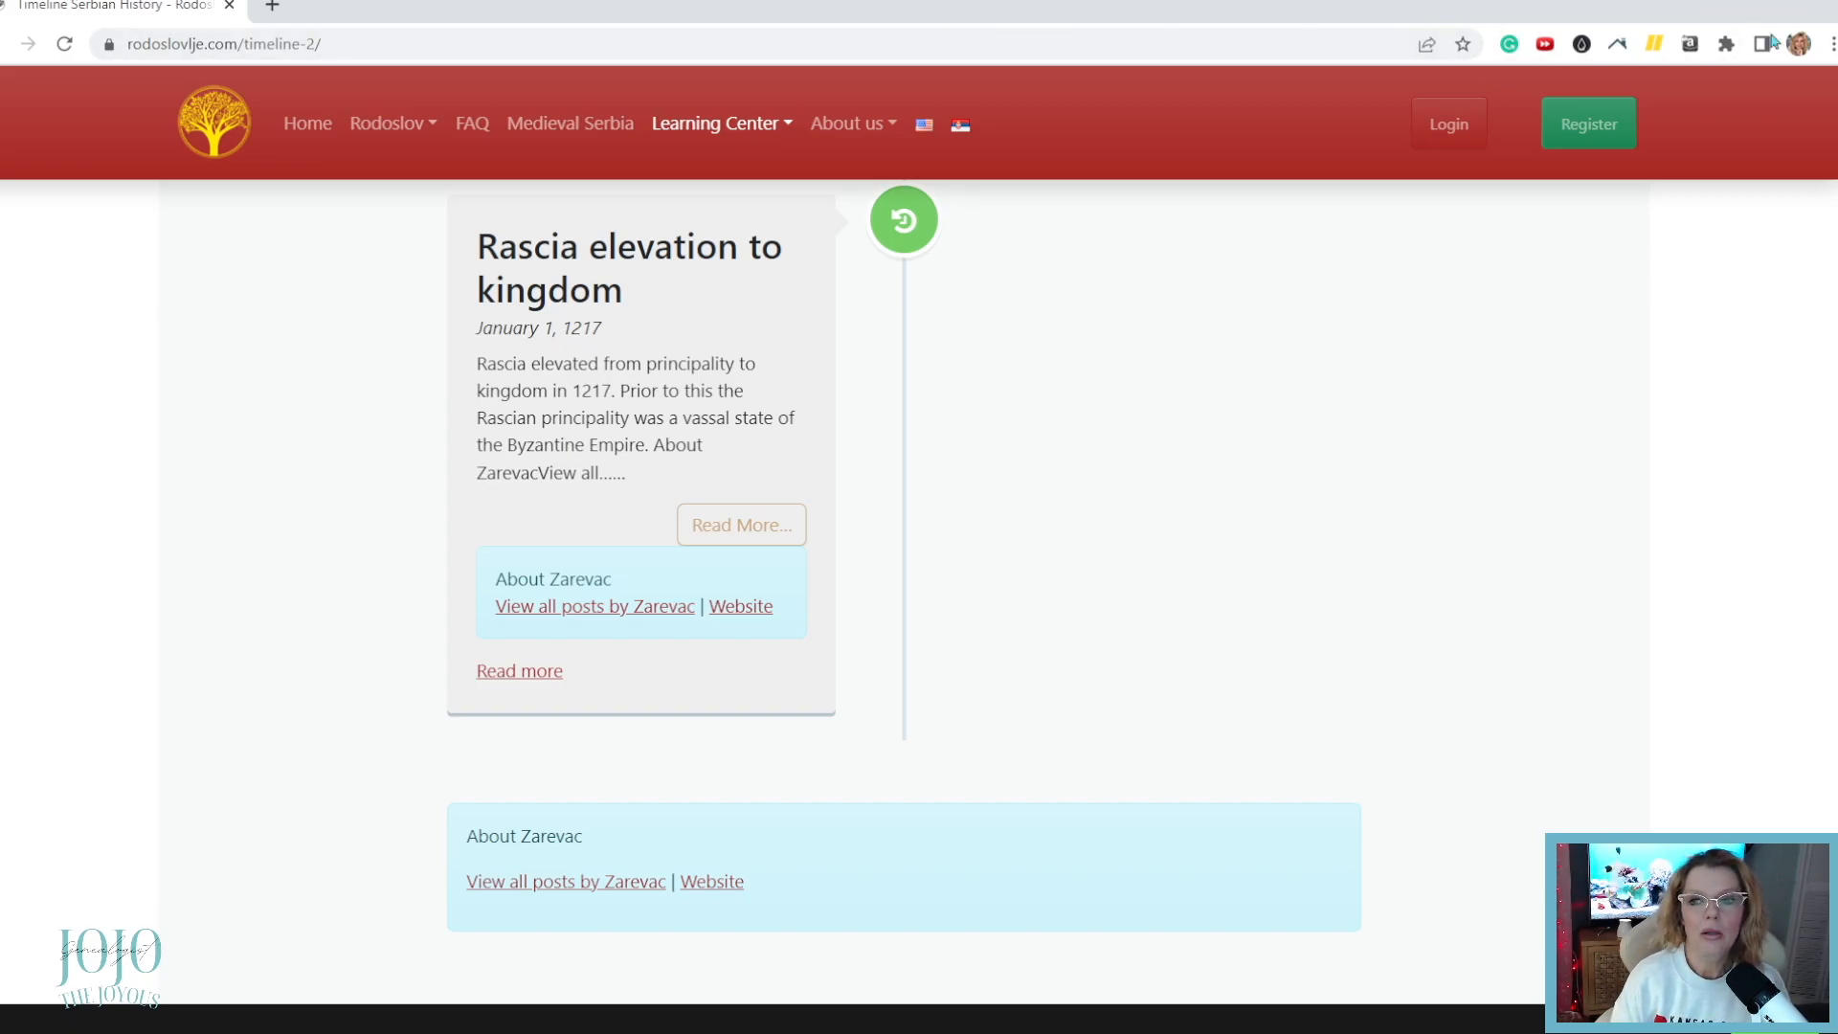
pyautogui.click(1729, 6)
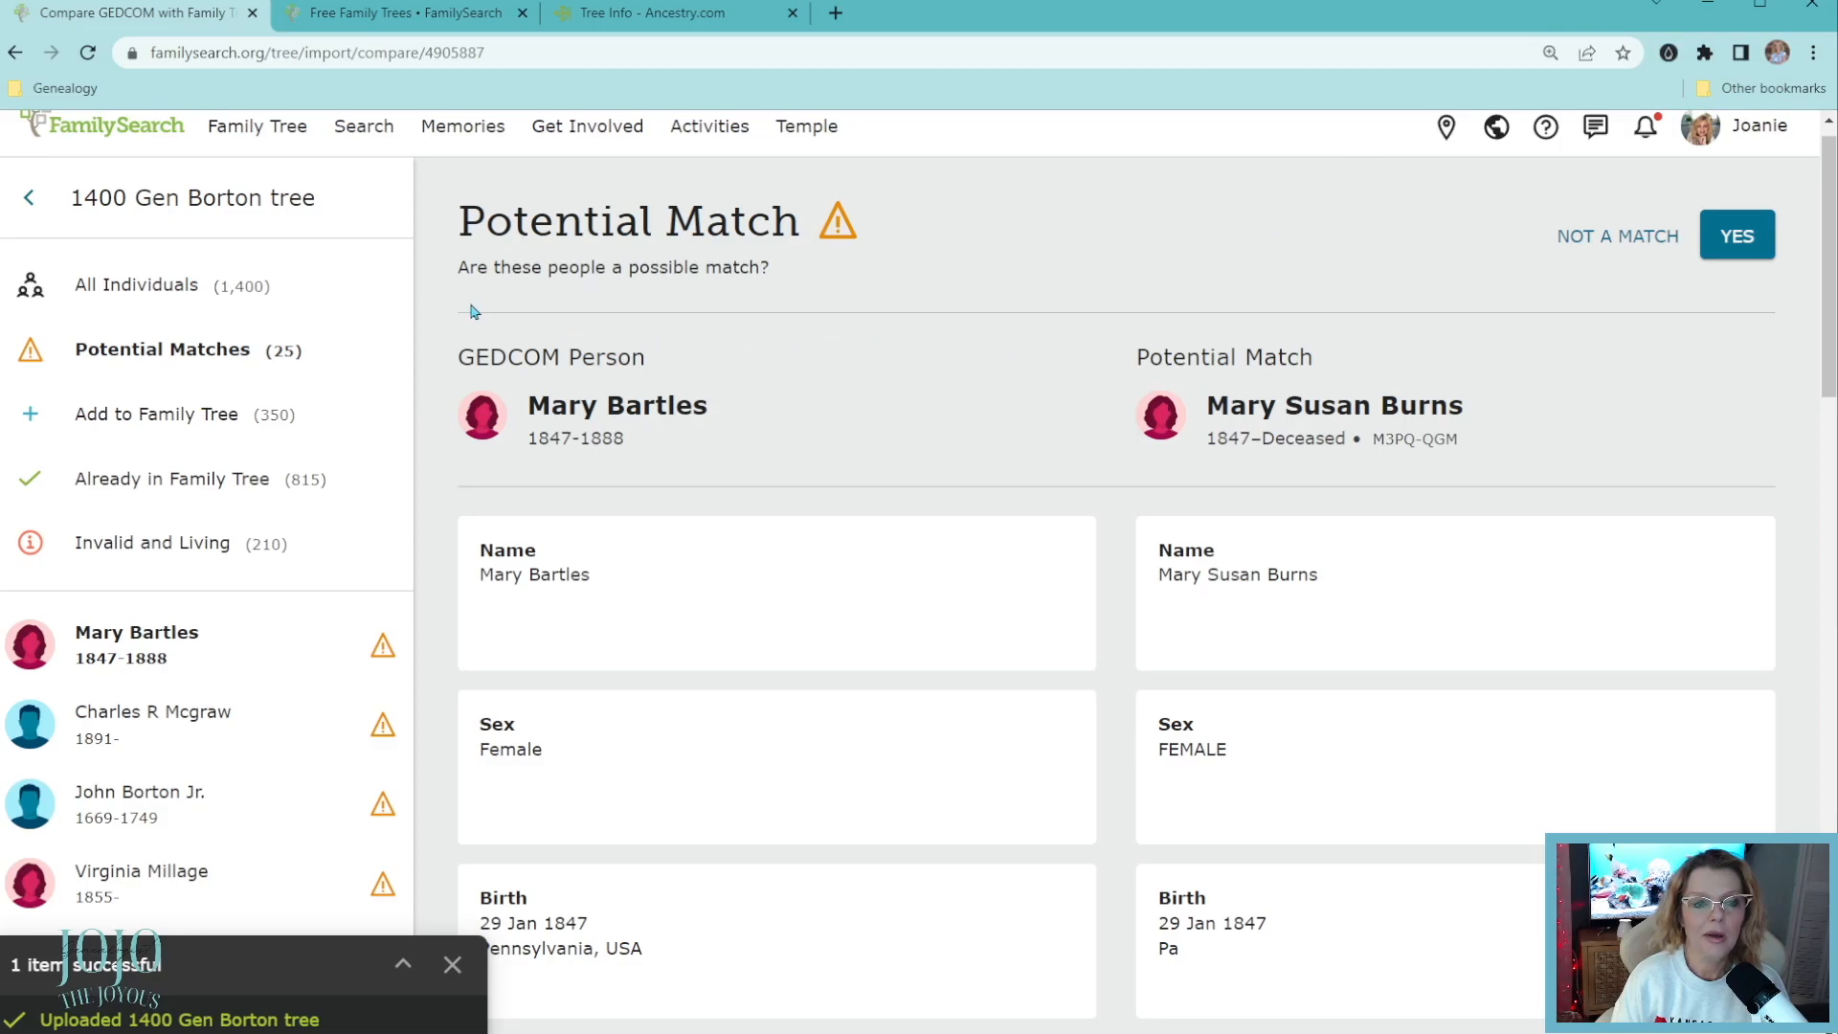